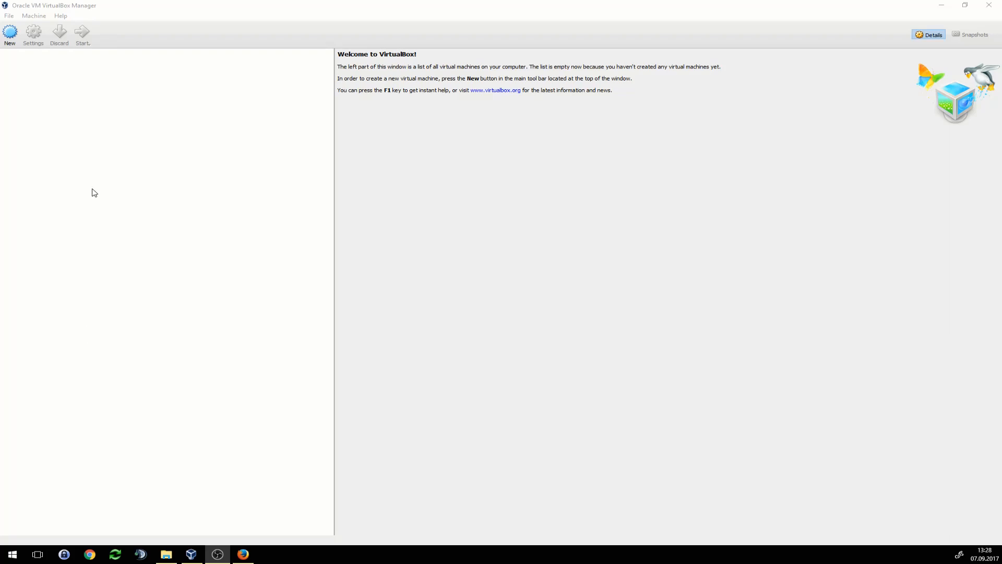
- Create a new VM named FOG-HOST with type Linux and version Ubuntu (64-bit)
left_click(10, 33)
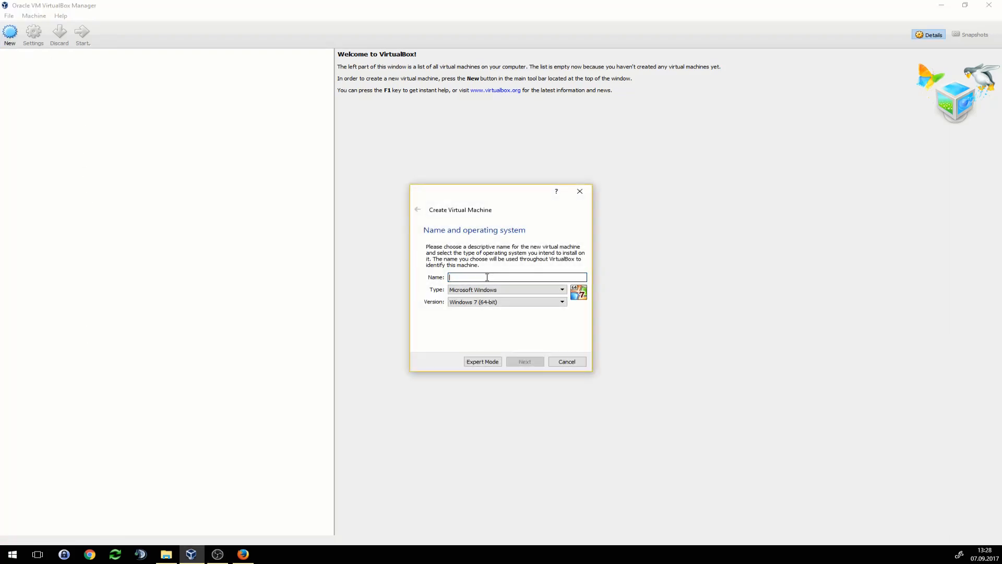
type("FOG-HOST")
left_click(496, 290)
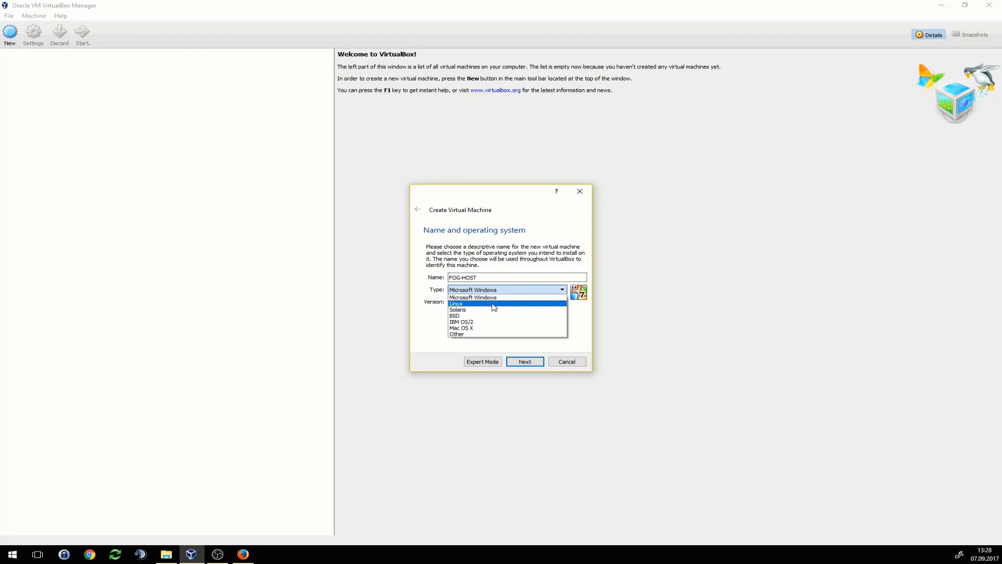
left_click(492, 304)
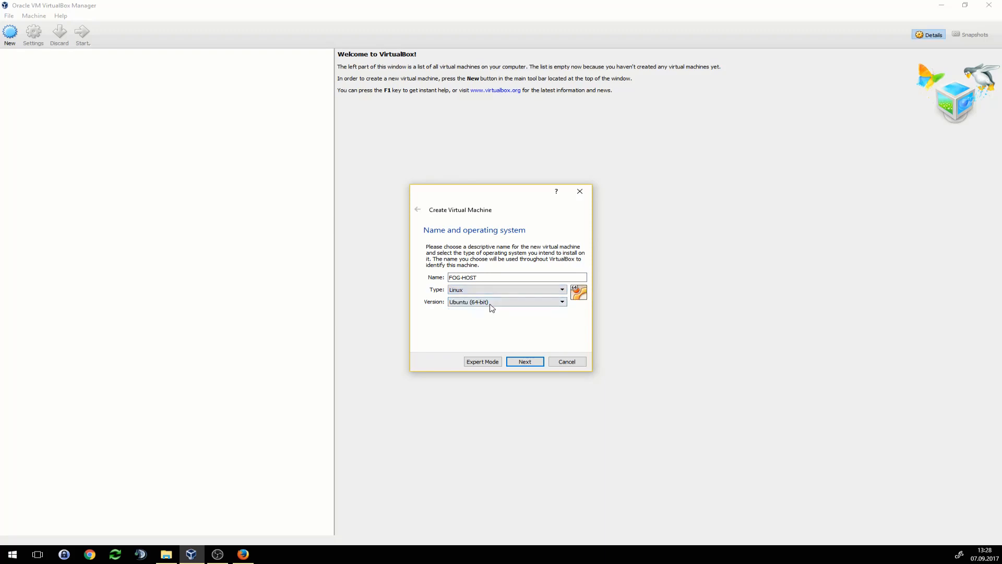
left_click(488, 302)
left_click(486, 303)
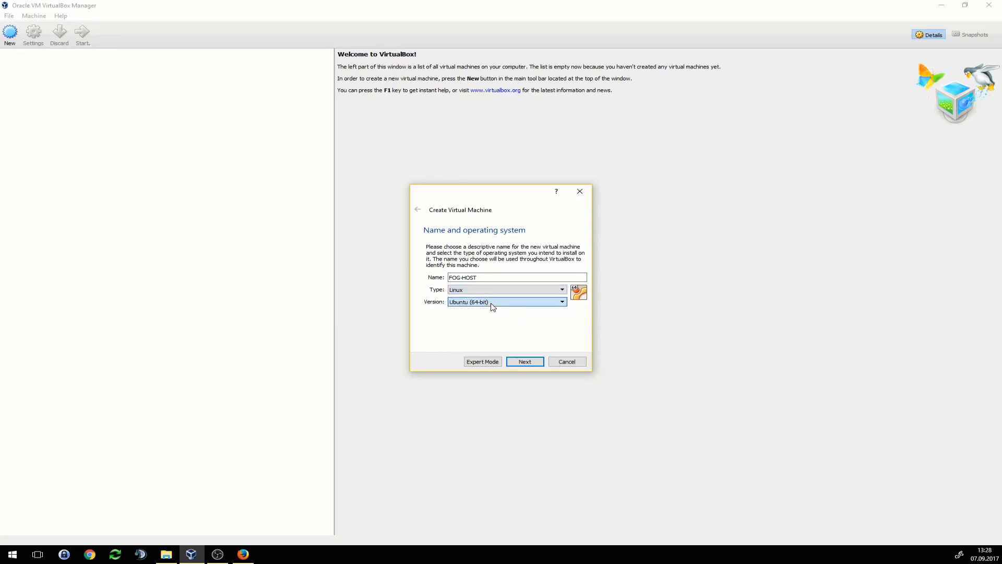
left_click(536, 368)
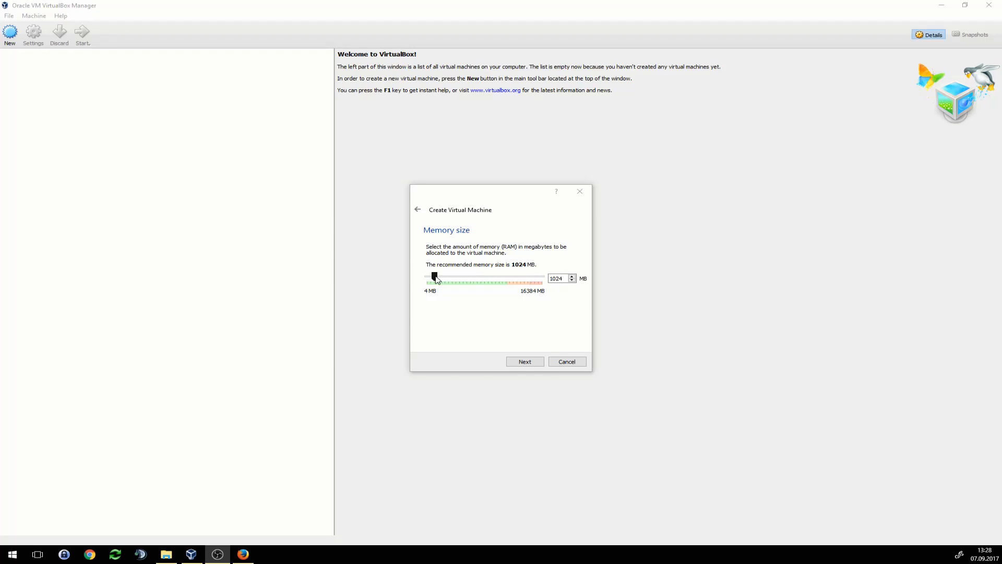
- Give FOG-HOST 2048 MB of memory and start creating a new VDI virtual hard disk
left_click_drag(436, 277, 442, 278)
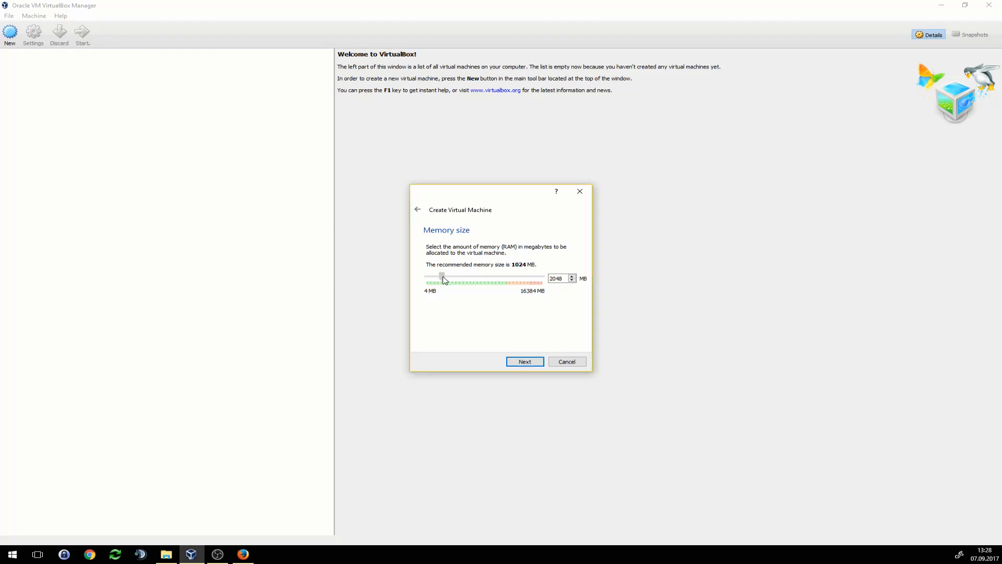
left_click(528, 365)
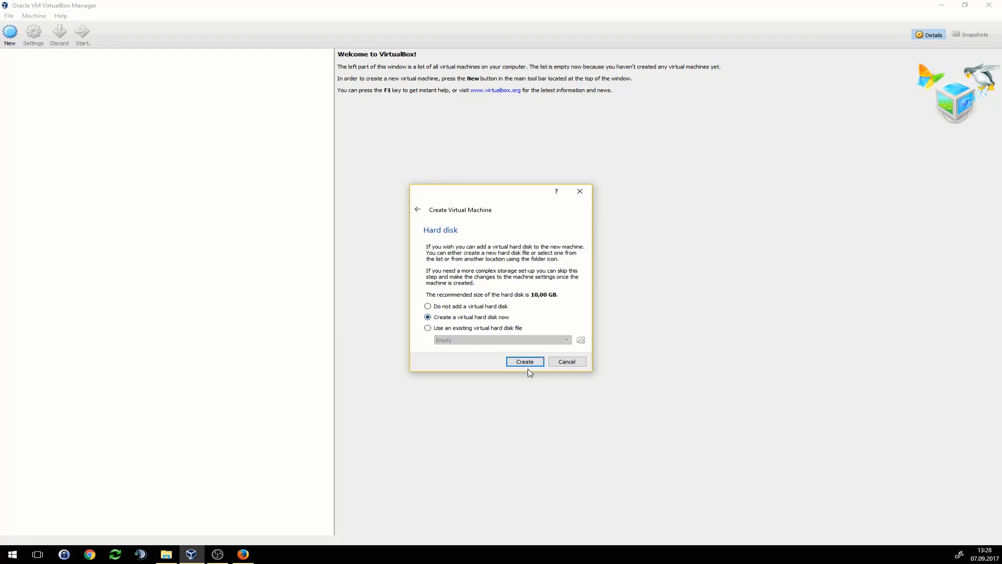
left_click(525, 362)
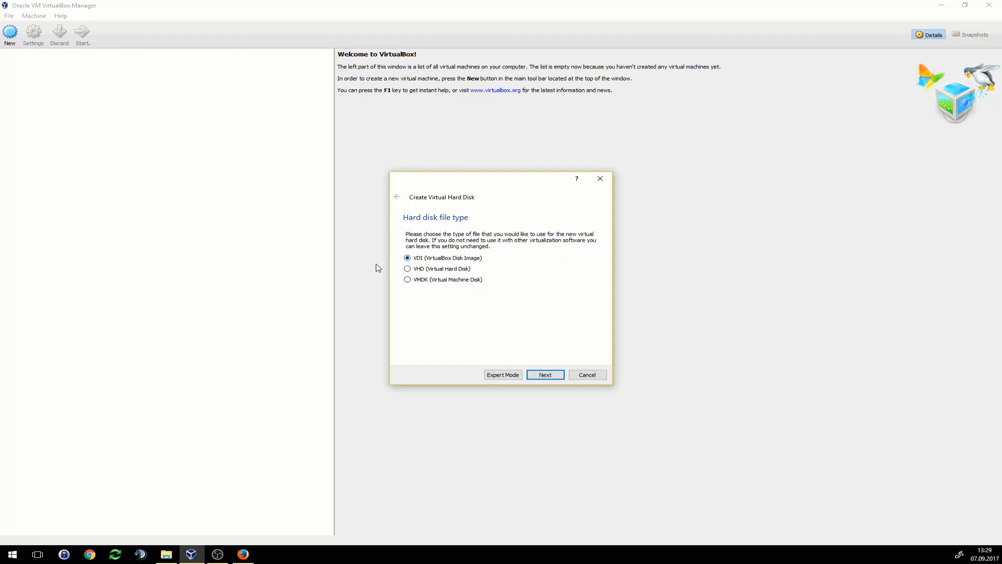
left_click(546, 376)
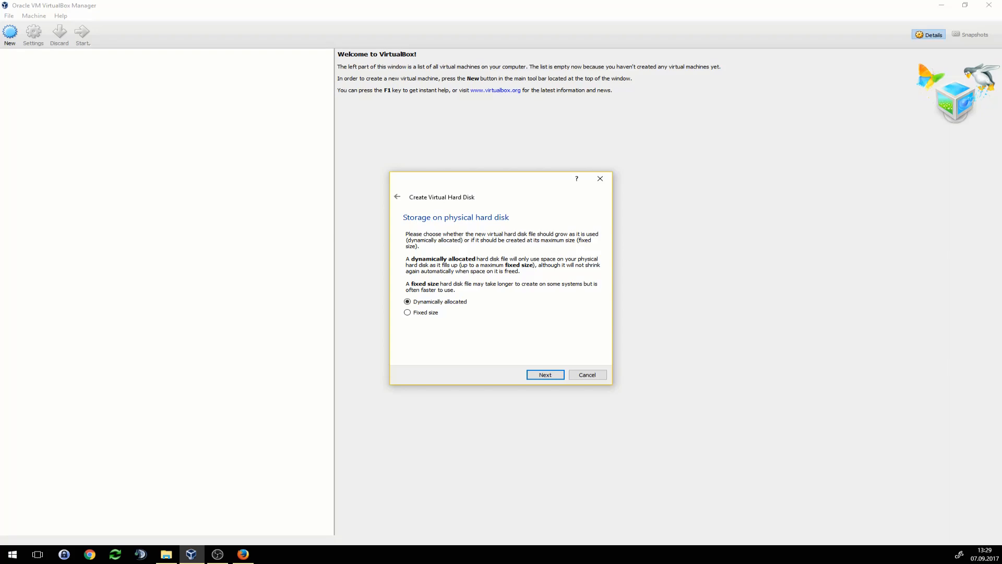
- Keep dynamic allocation and set the virtual disk size to 80 GB
left_click(543, 374)
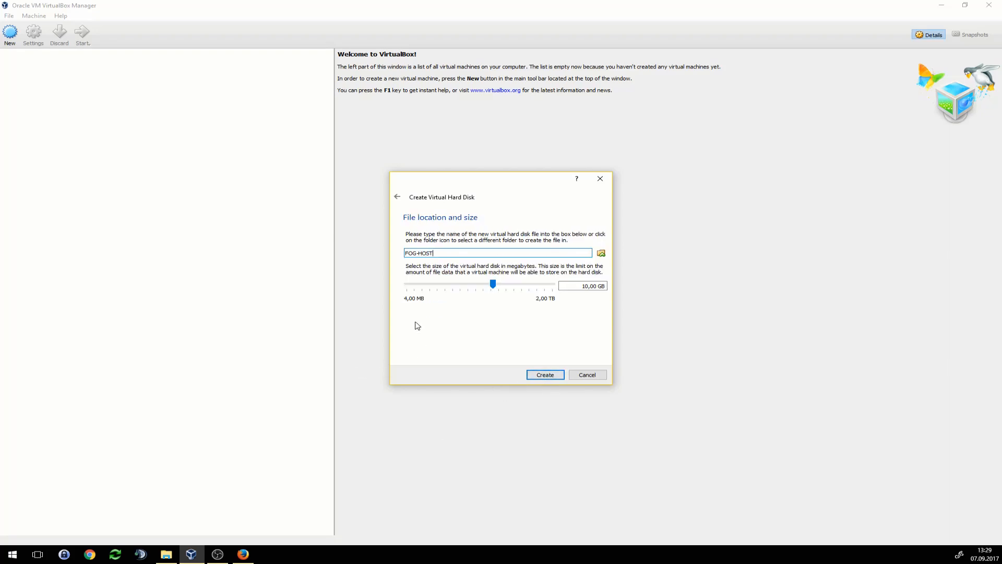
left_click(433, 253)
mouse_move(494, 288)
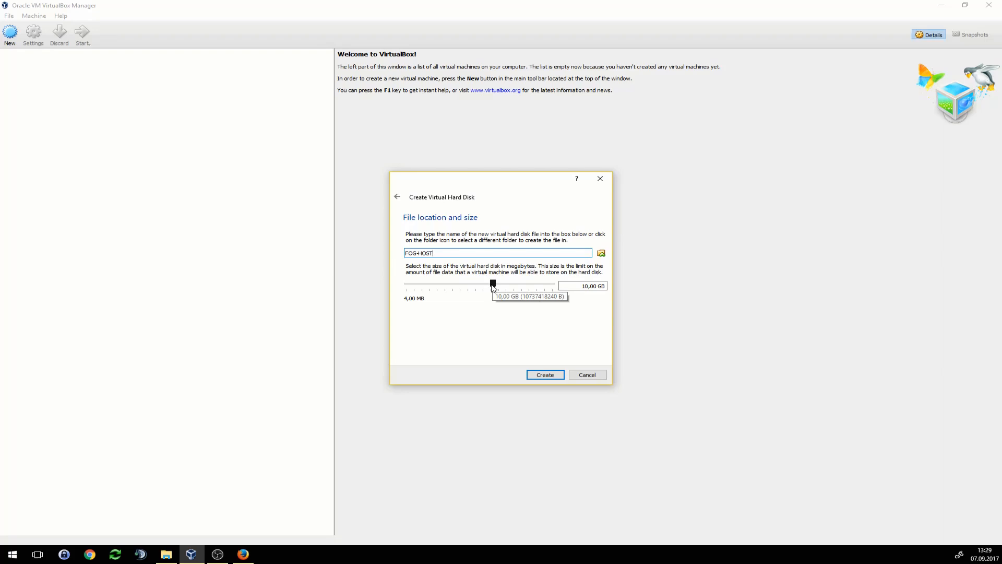
left_click_drag(493, 286, 518, 290)
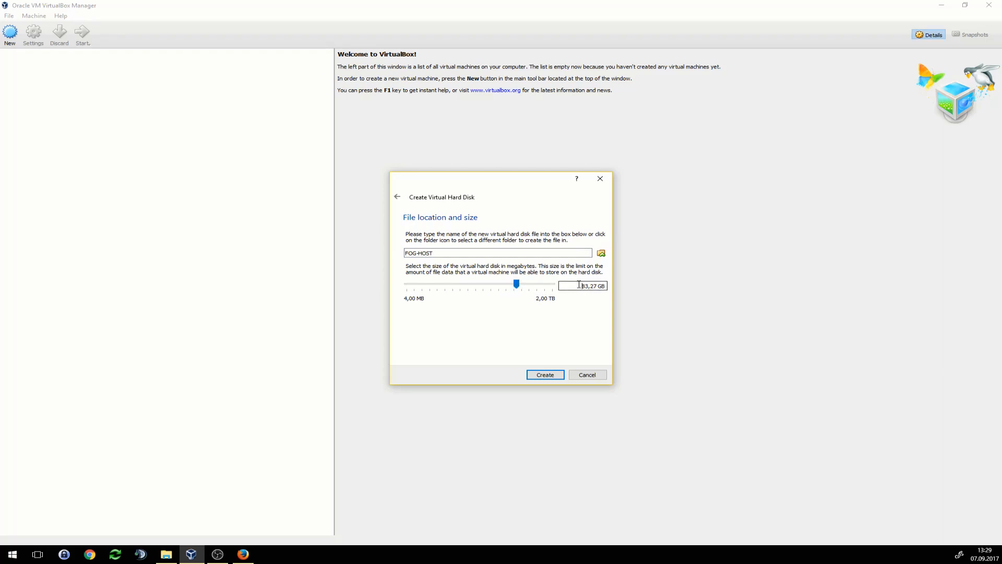
left_click_drag(580, 286, 596, 286)
type("80")
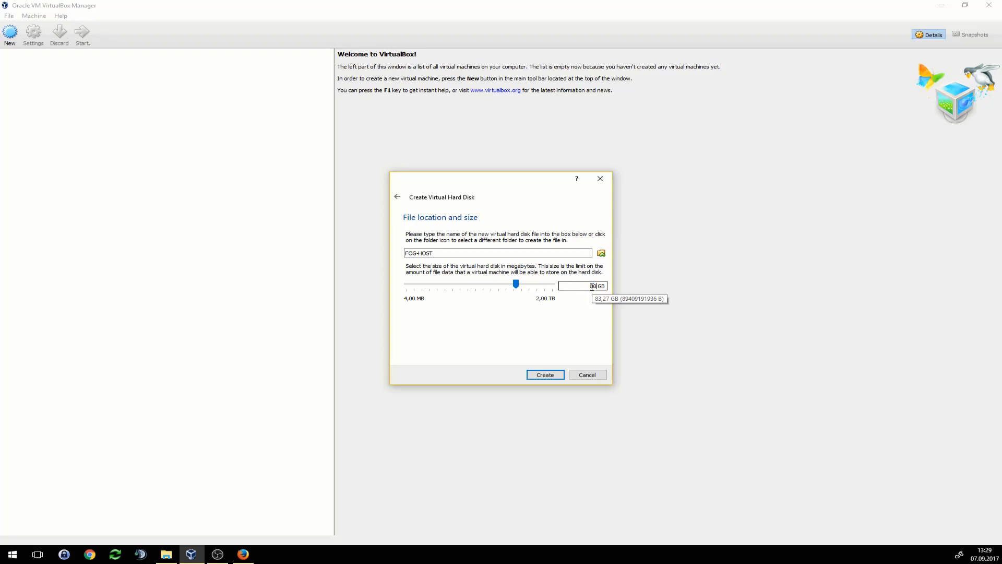
- Save FOG-HOST.vdi in the VMs folder on drive E: and create the machine
left_click(602, 254)
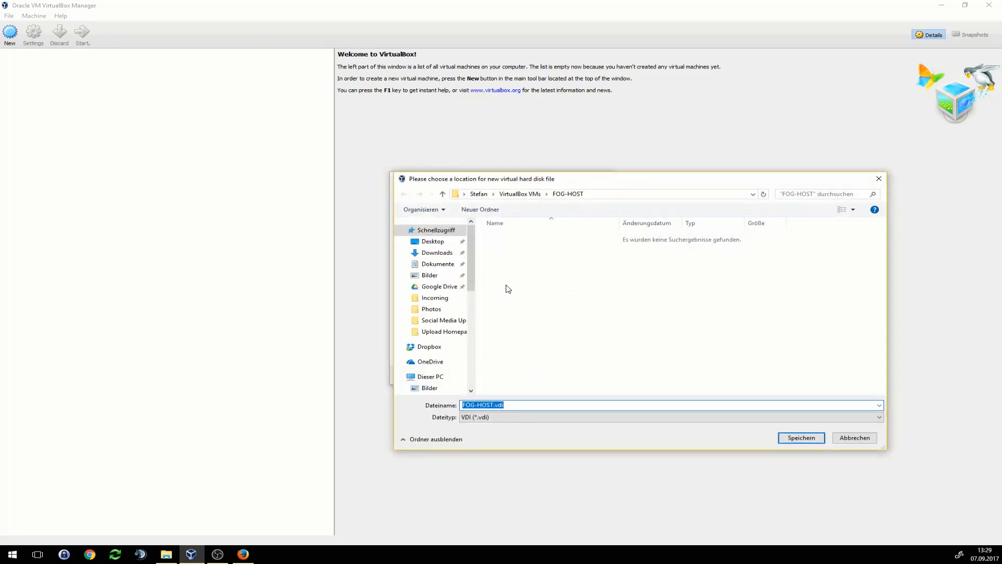
left_click_drag(470, 284, 468, 344)
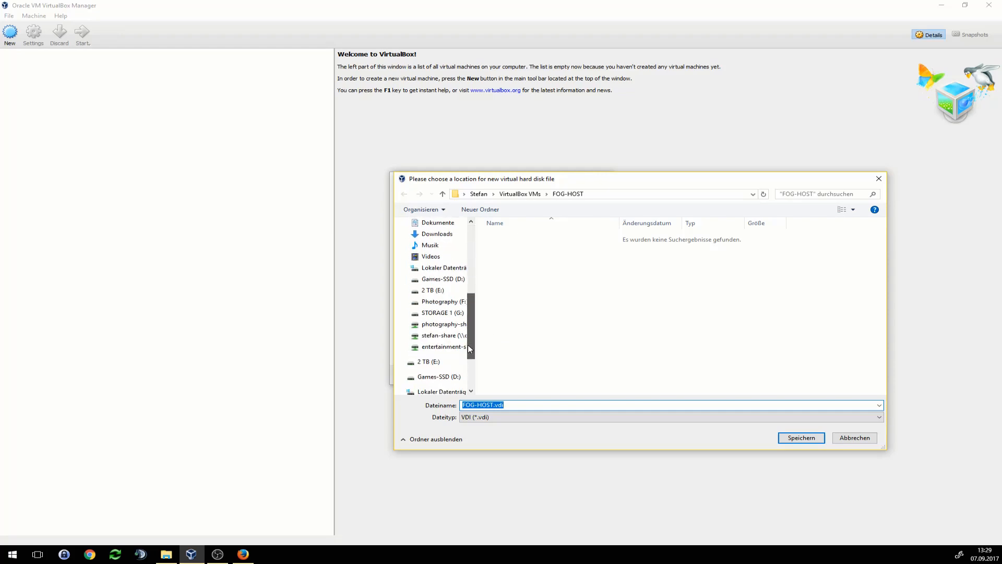
left_click(438, 291)
double_click(544, 289)
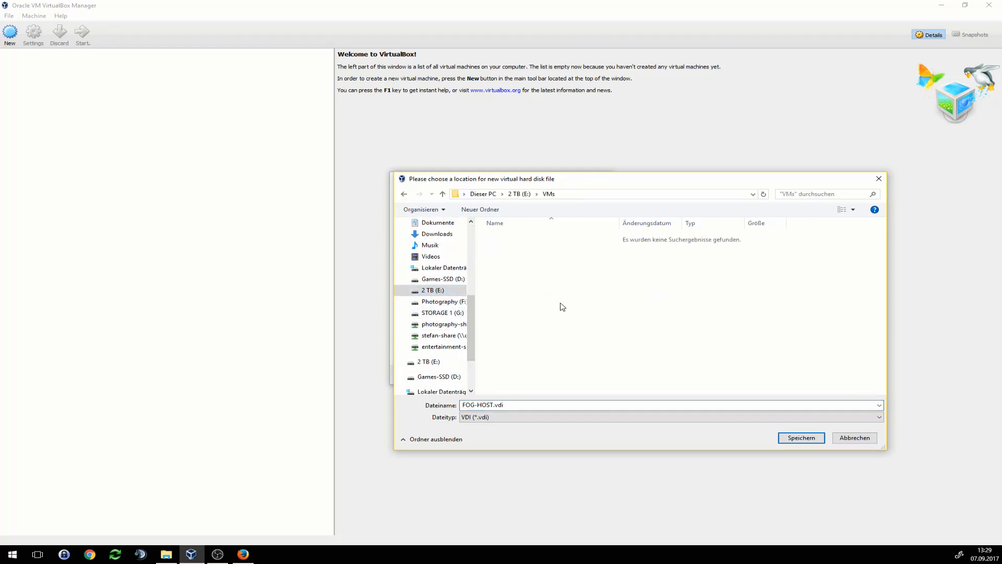
left_click(796, 438)
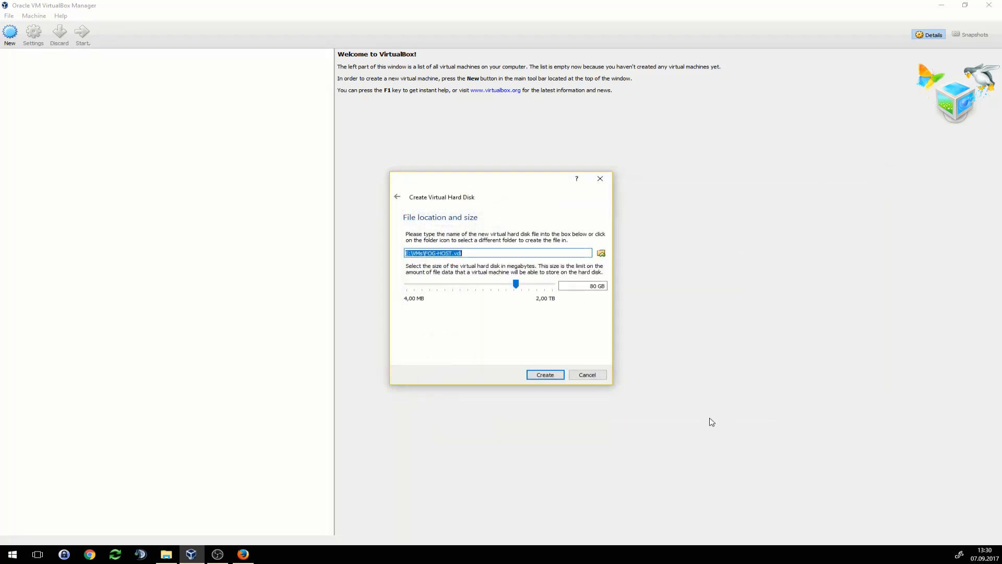
left_click(544, 375)
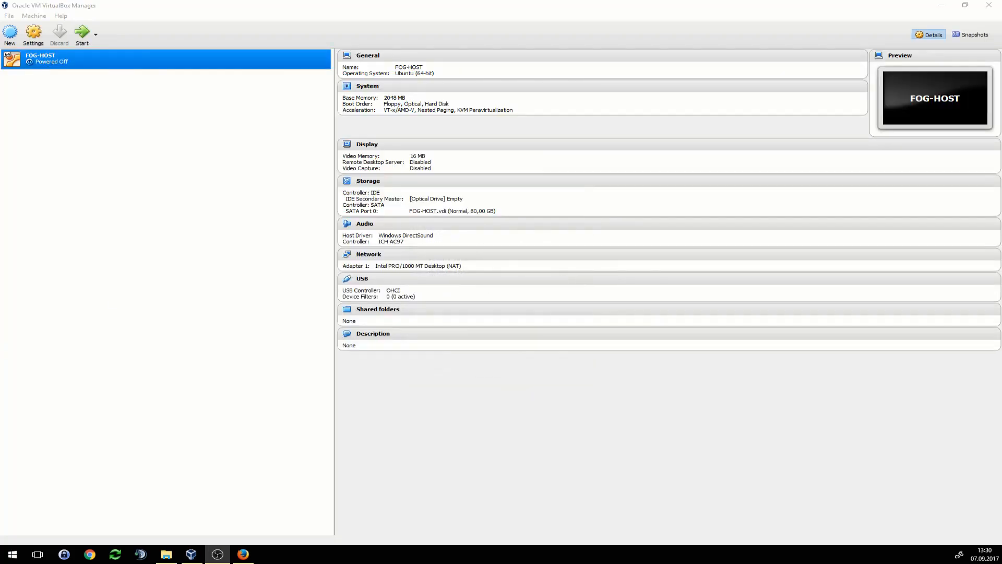
- Set FOG-HOST's first network adapter to Bridged Adapter on the Realtek PCIe GBE controller
left_click(362, 256)
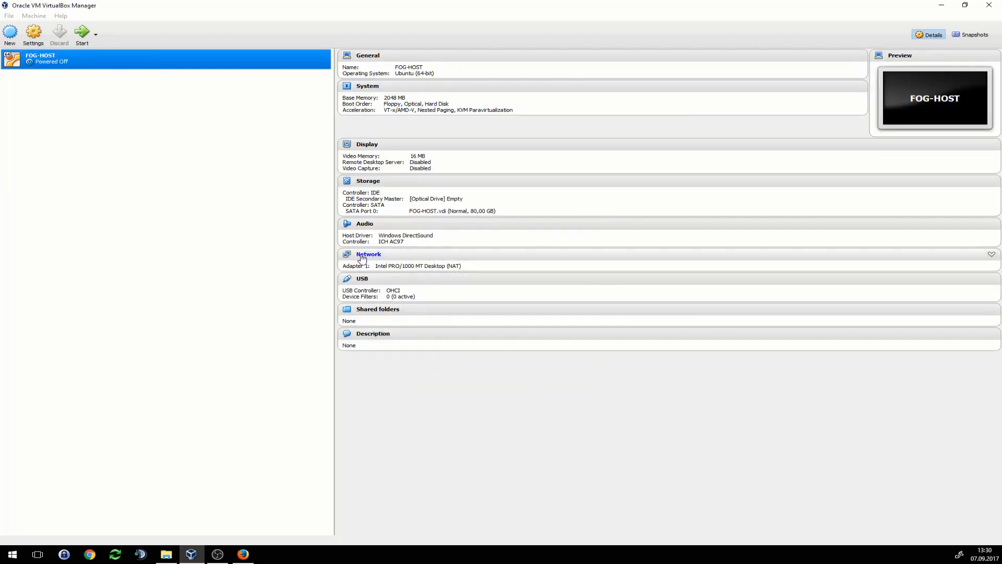
left_click(492, 228)
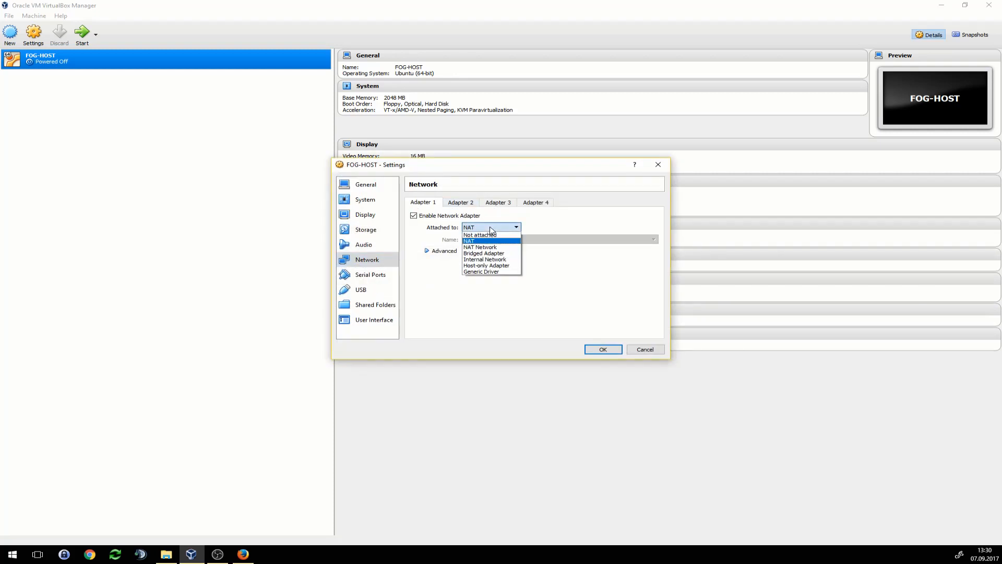
left_click(503, 254)
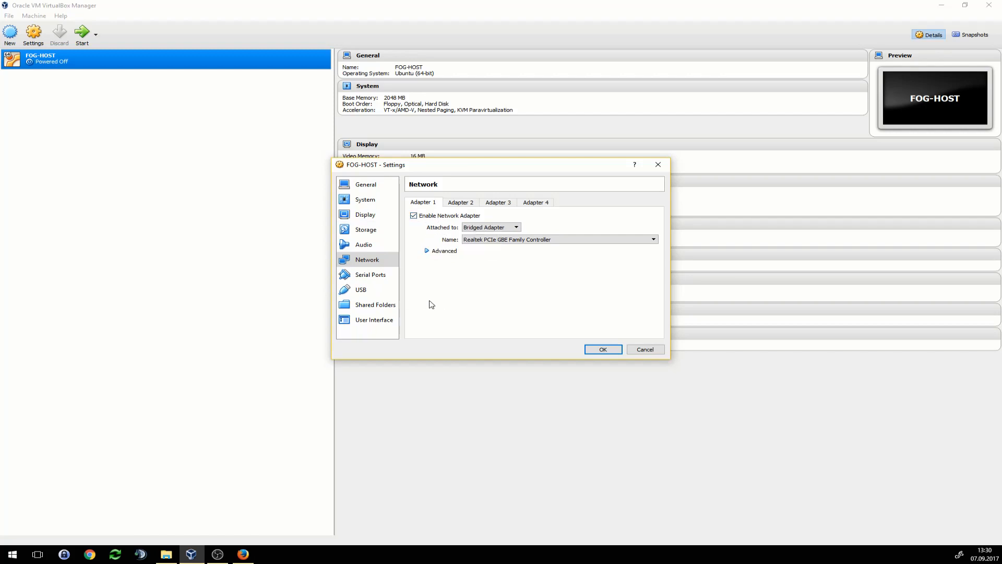
left_click(603, 349)
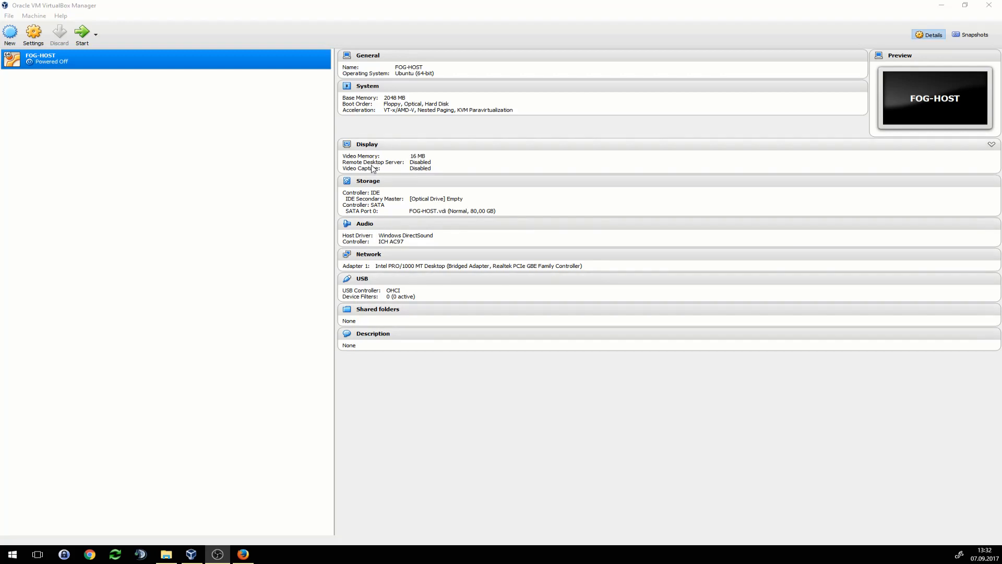
- Mount ubuntu-16.04.3-server-amd64.iso from Downloads in FOG-HOST's empty optical drive
left_click(371, 181)
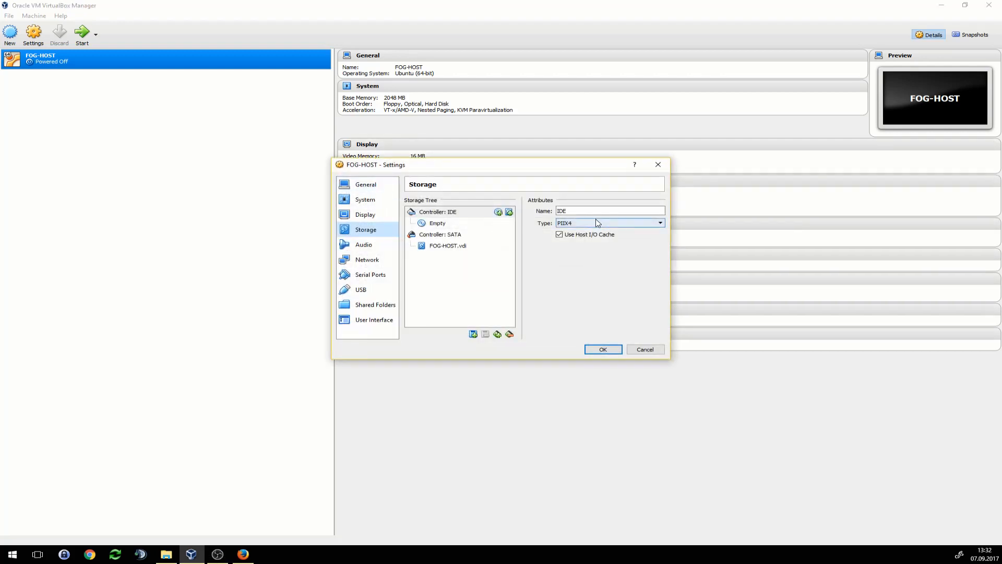
left_click(440, 223)
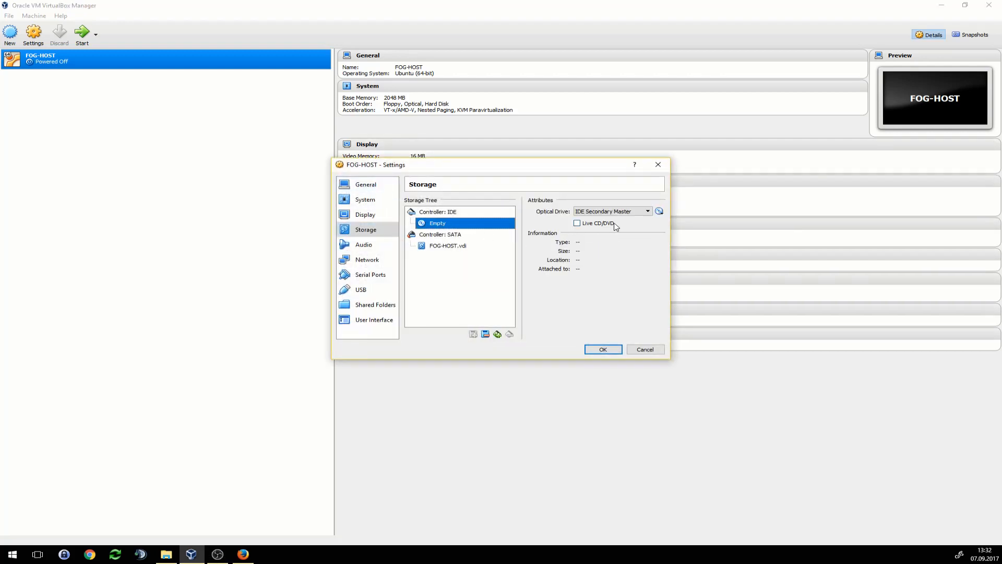
left_click(659, 211)
left_click(675, 226)
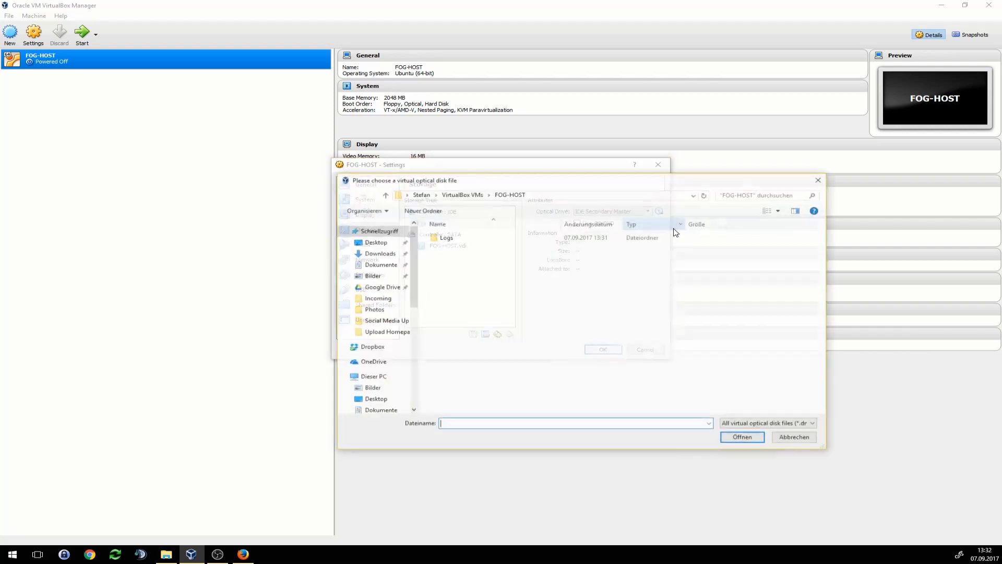
left_click(380, 254)
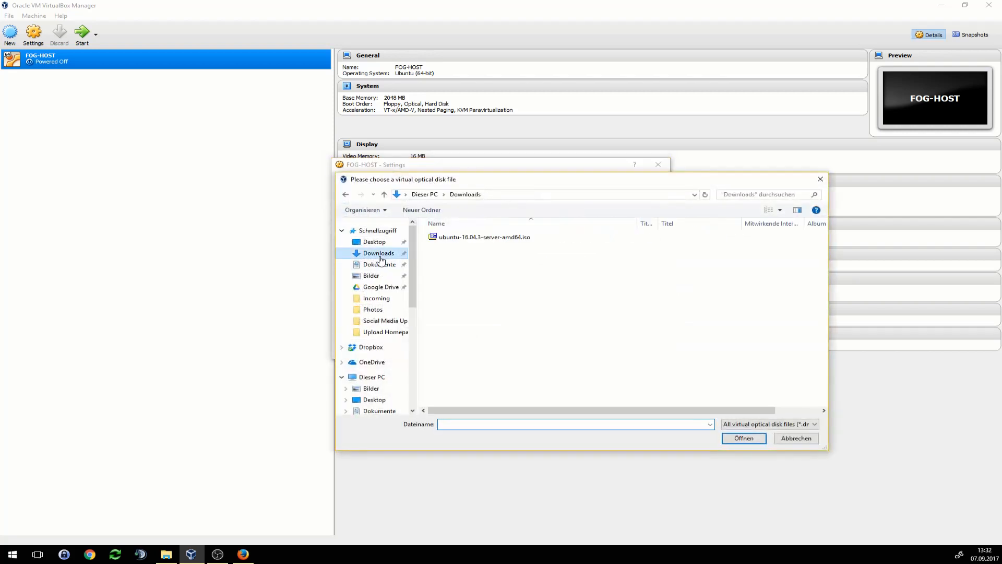
left_click(481, 241)
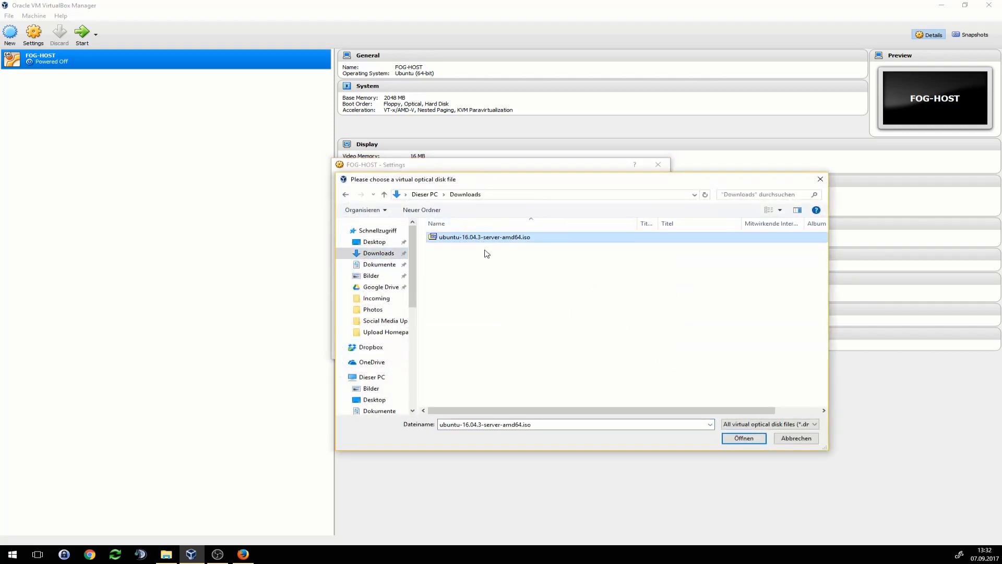
left_click(745, 441)
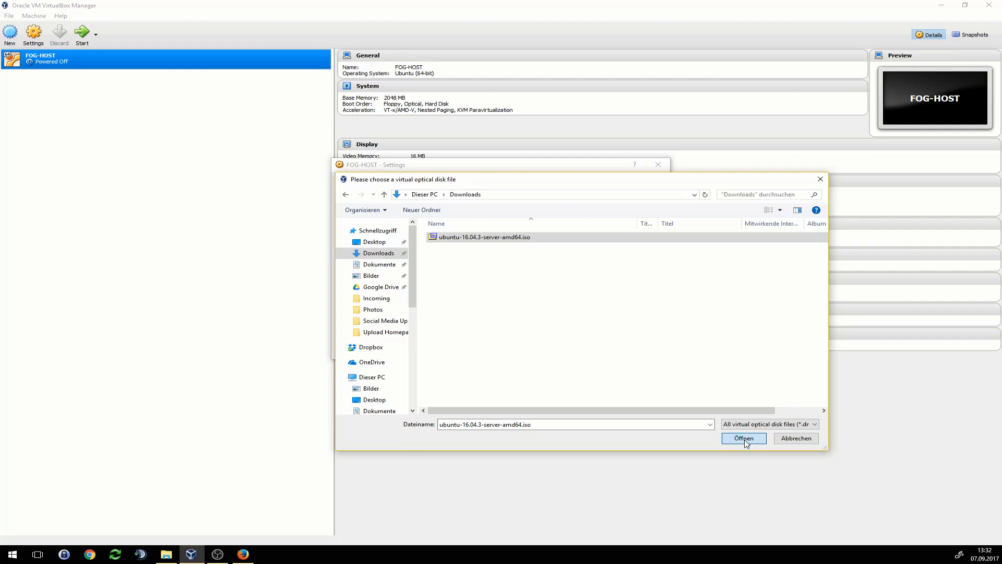
left_click(600, 349)
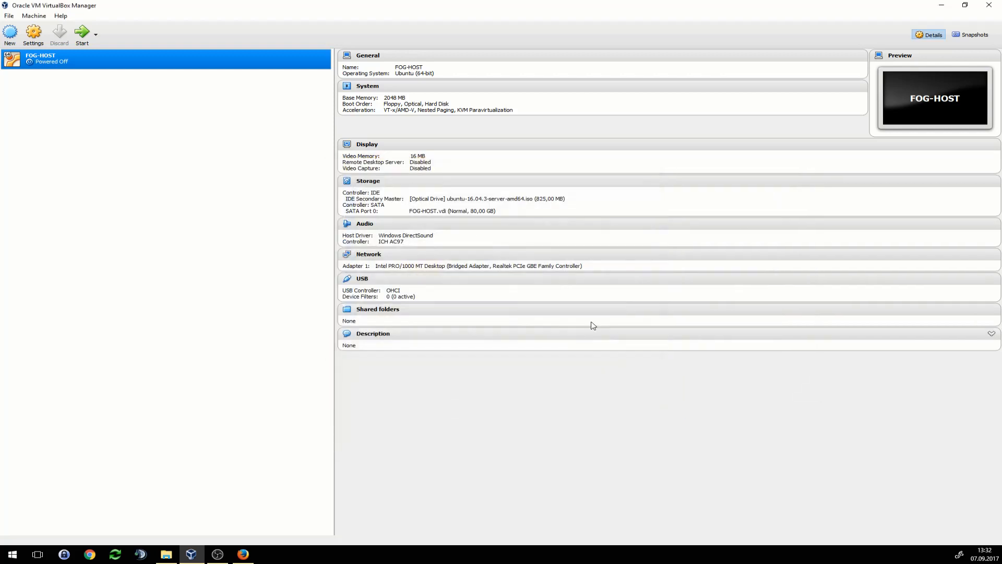
- Boot FOG-HOST maximized, allow mouse capture, keep English and choose Install Ubuntu Server
left_click(82, 33)
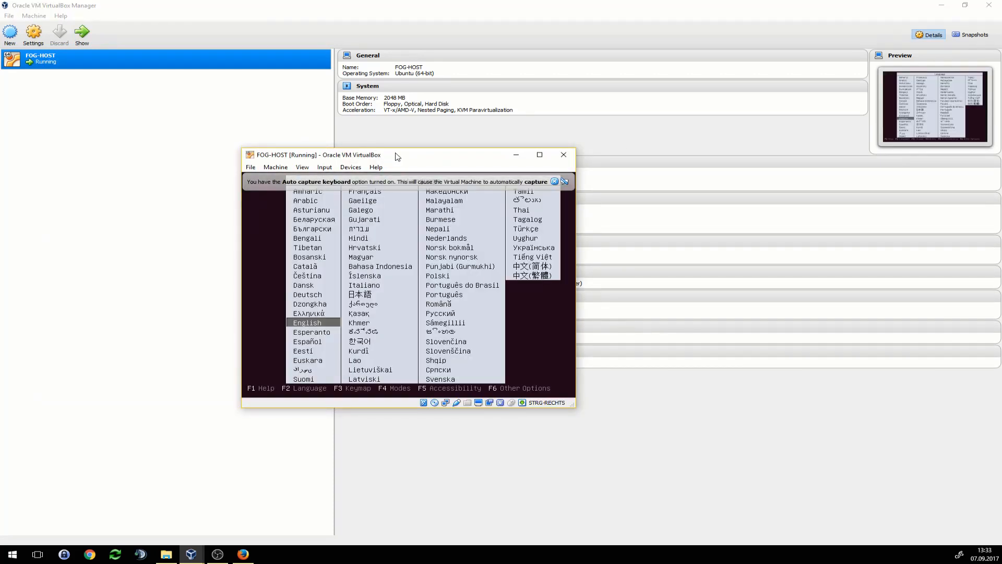
double_click(398, 157)
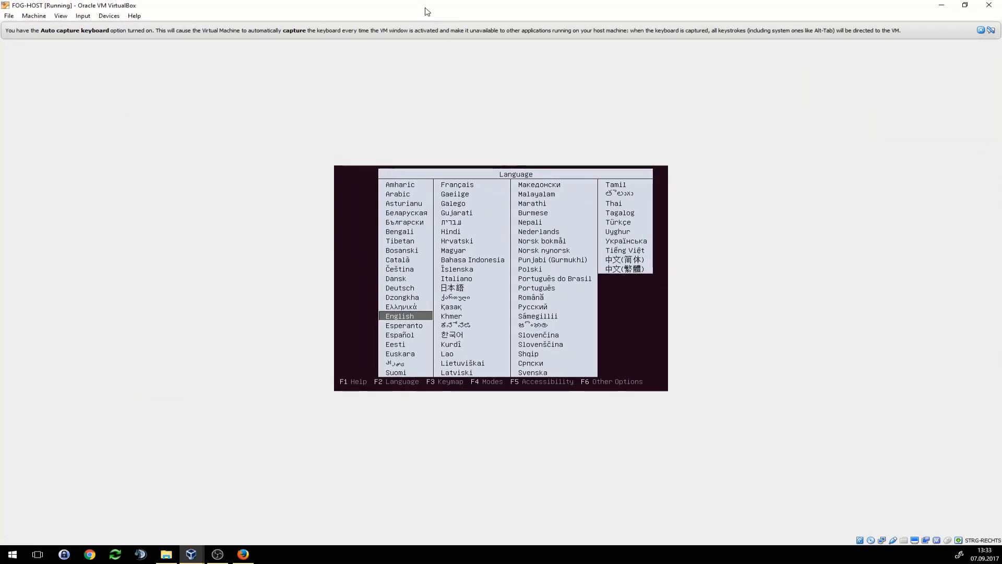
left_click(649, 336)
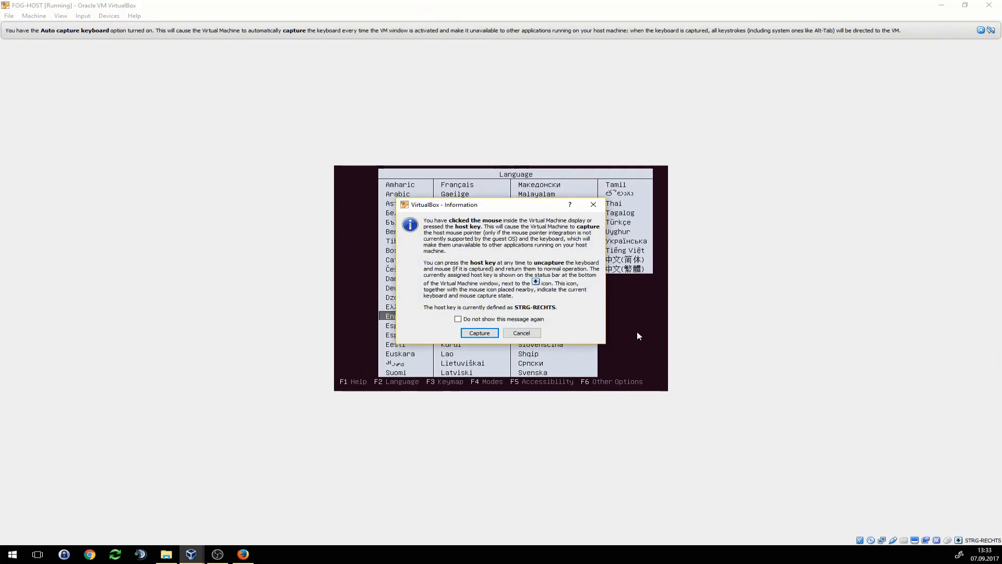
left_click(479, 332)
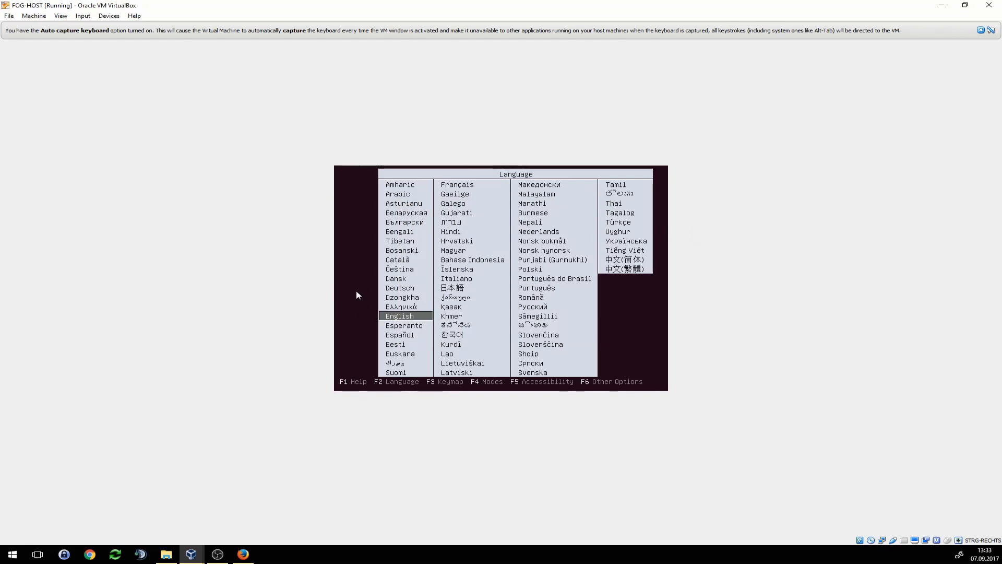
left_click(554, 272)
left_click(479, 331)
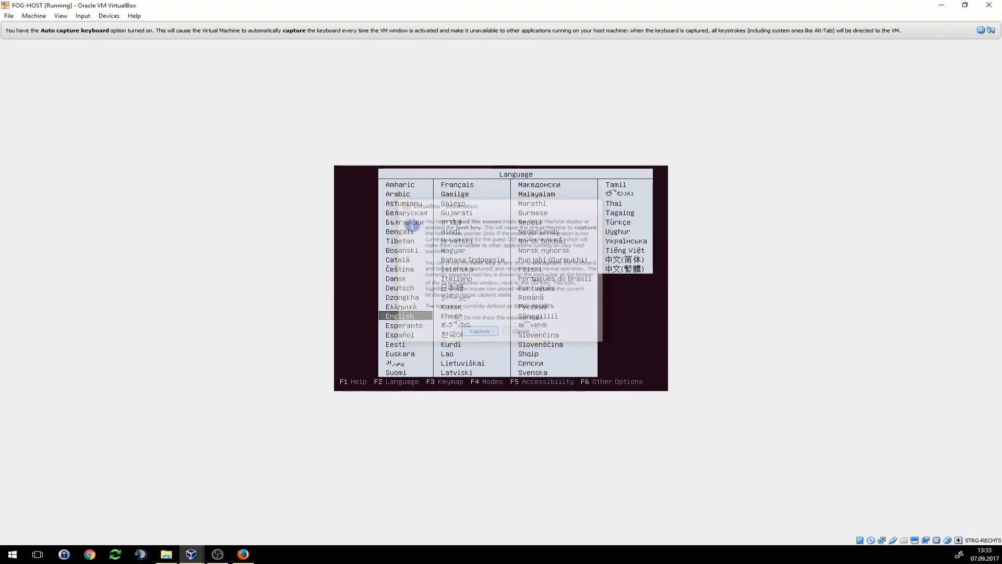
key("Return")
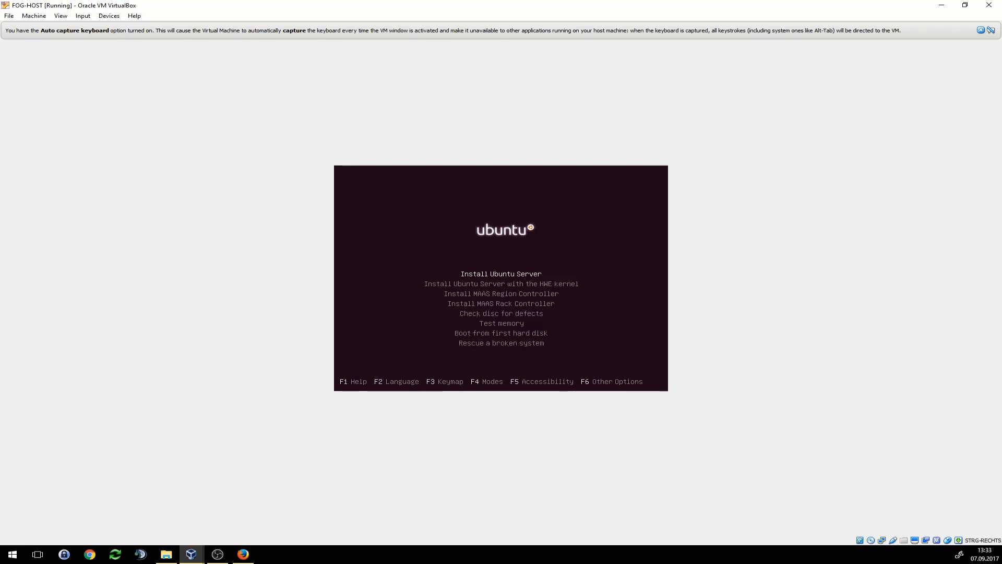
key("Return")
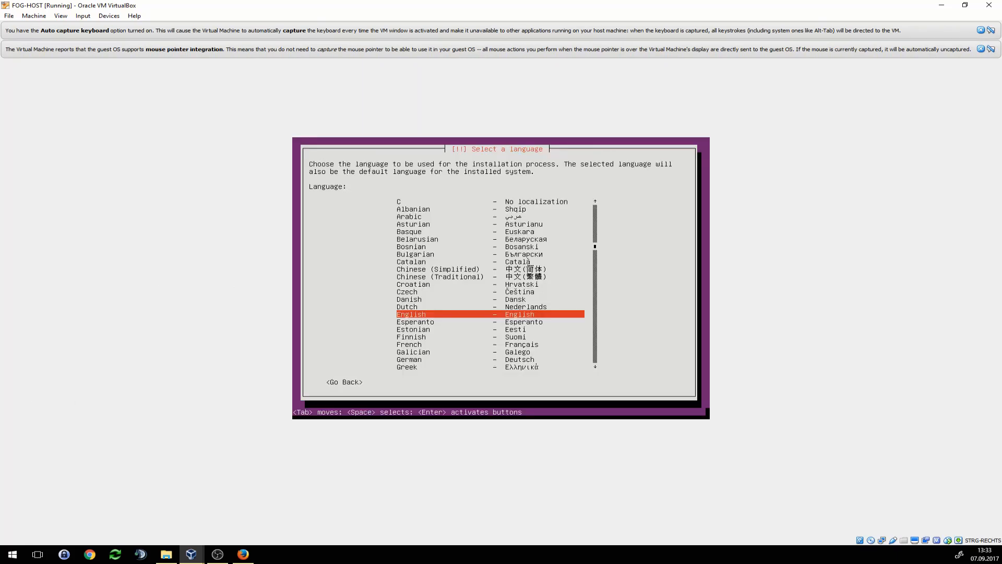
- Choose English as the installer language and Germany (other > Europe) as the location
key("Up")
key("Down")
key("Return")
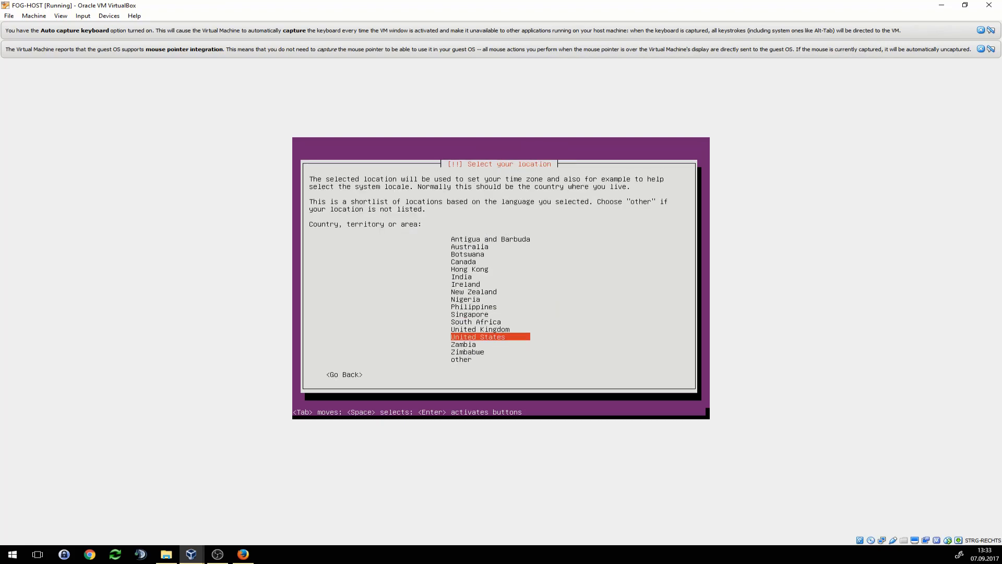
key("Down")
key("Down")
key("Down")
key("Return")
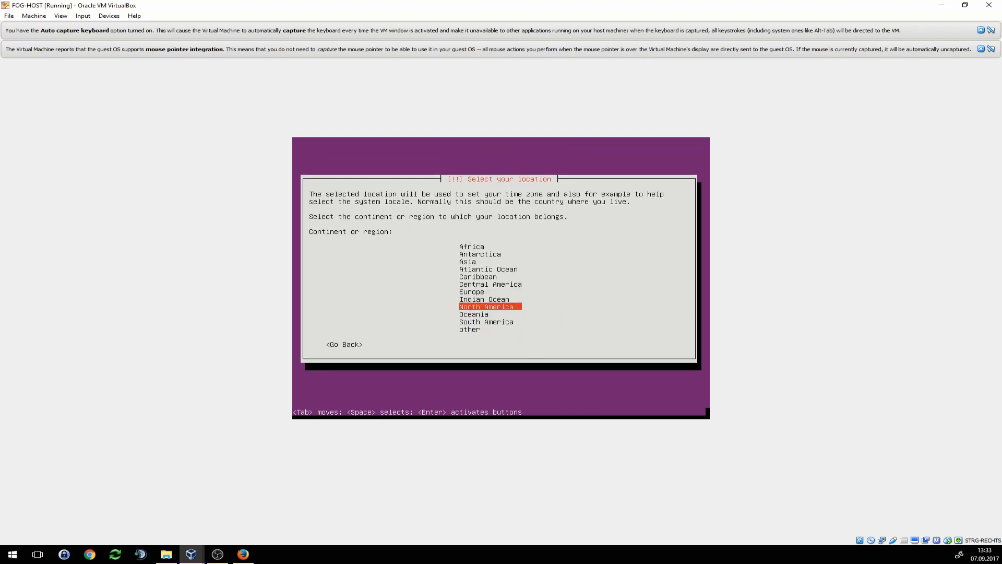
key("Down")
key("Down")
key("Down")
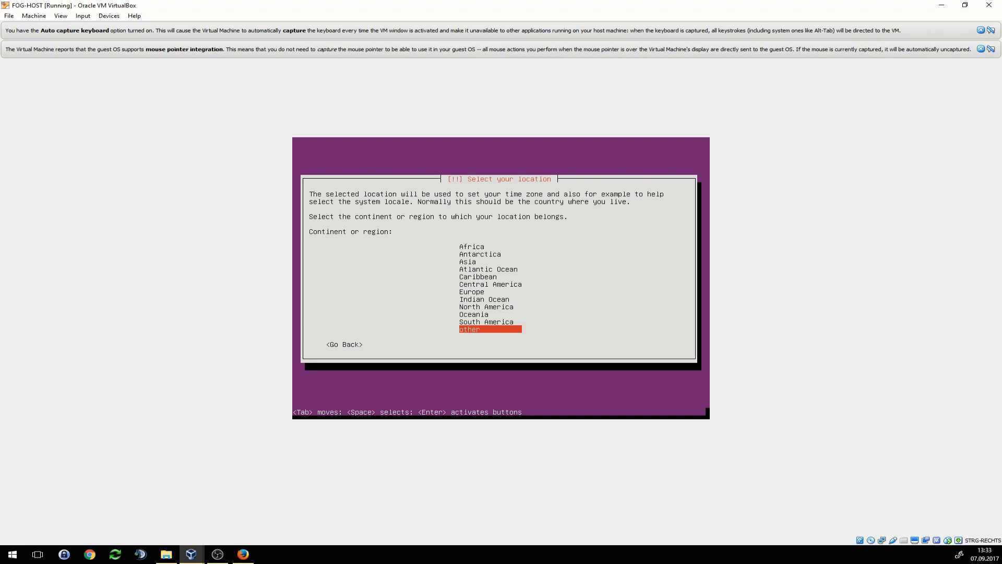
key("Up")
key("Up")
key("Up")
key("Up")
key("Up")
key("Return")
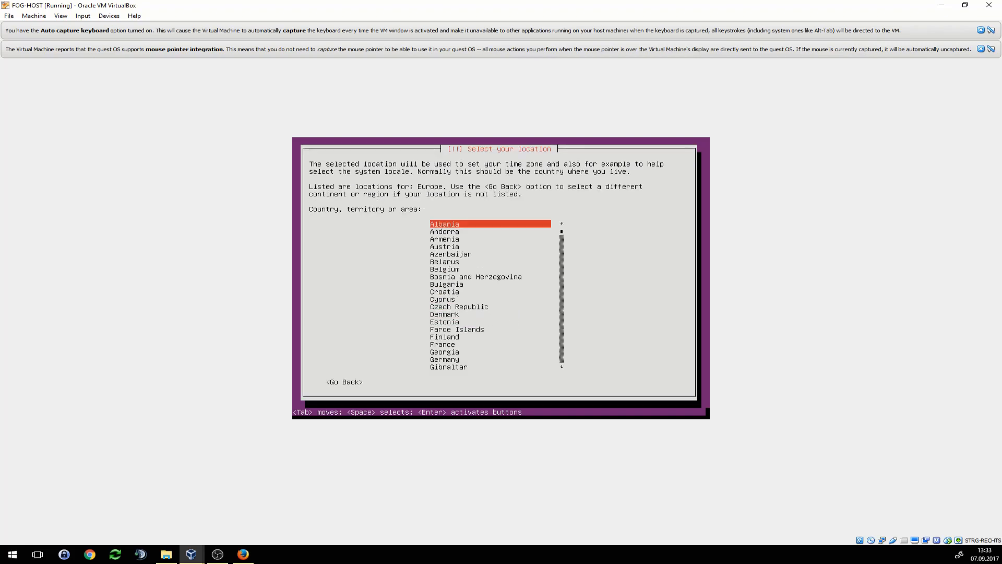
key("Down")
key("Down")
key("Down")
key("Down")
key("Down")
key("Down")
key("Down")
key("Down")
key("Down")
key("Down")
key("Down")
key("Down")
key("Down")
key("Down")
key("Down")
key("Down")
key("Down")
key("Down")
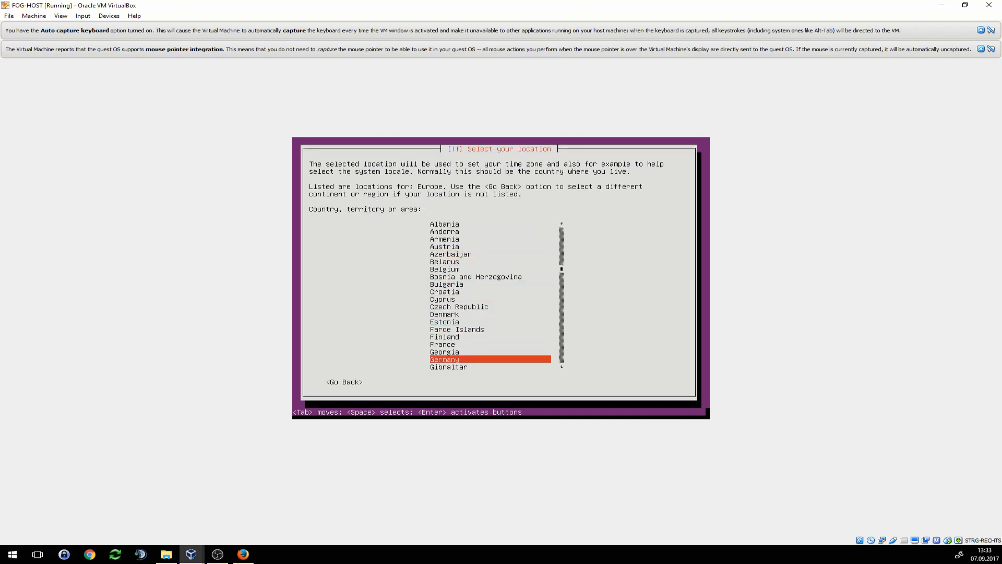
key("Return")
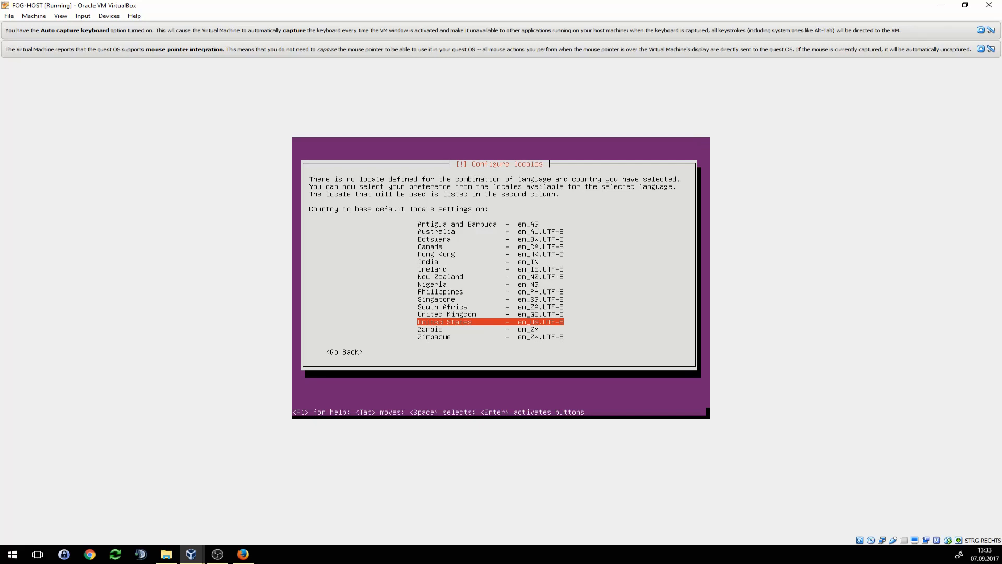
- Use the United States locale and a German keyboard layout, skipping auto-detection
key("Return")
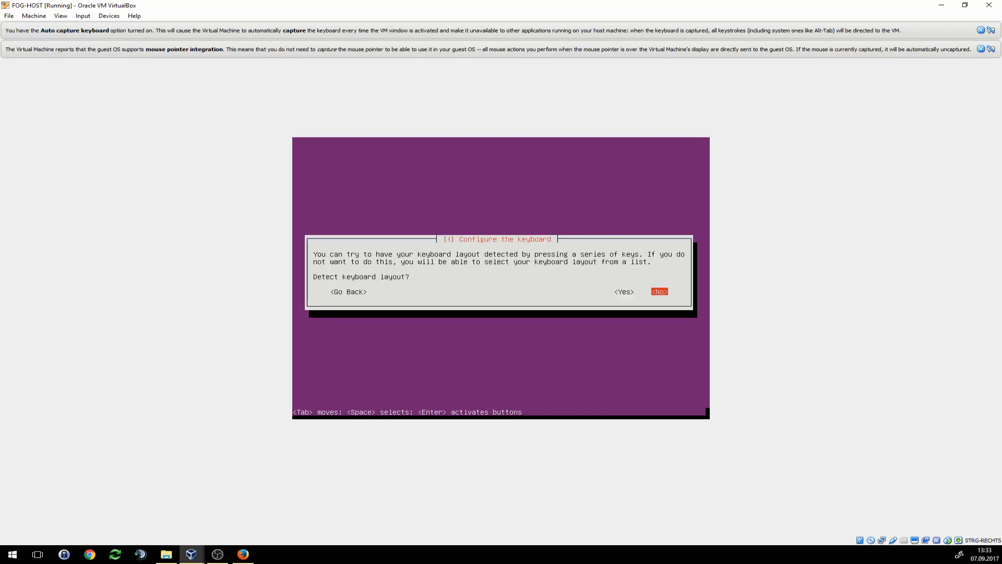
key("Return")
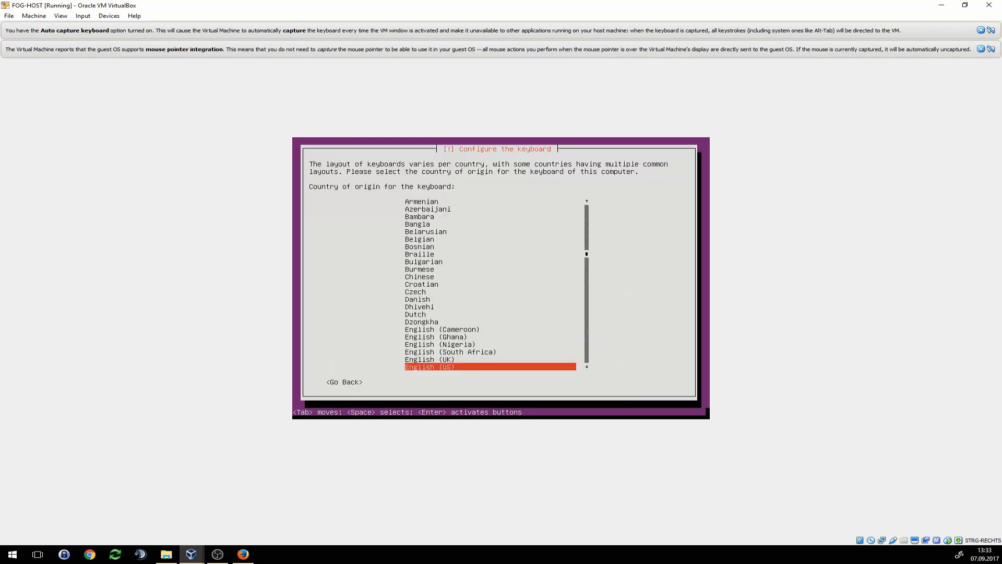
key("Up")
key("Up")
key("Up")
key("Up")
key("Up")
key("Up")
key("Up")
key("Up")
key("Up")
key("Up")
key("Down")
key("Down")
key("Down")
key("Down")
key("Down")
key("Down")
key("Down")
key("Down")
key("Down")
key("Down")
key("Down")
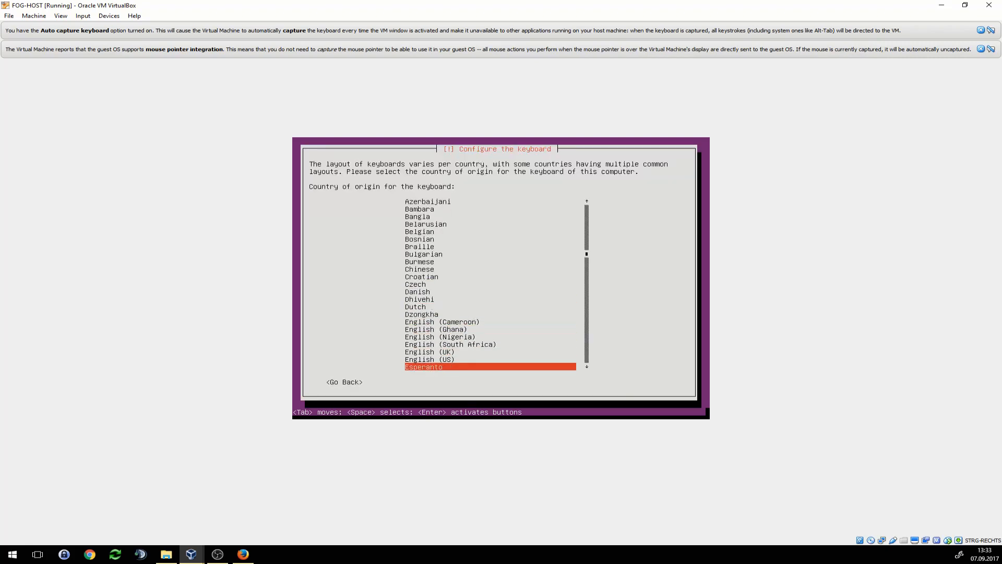
key("Down")
key("Down")
key("Down")
key("Down")
key("Down")
key("Down")
key("Down")
key("Down")
key("Down")
key("Down")
key("Down")
key("Down")
key("Down")
key("Down")
key("Down")
key("Down")
key("Down")
key("Down")
key("Up")
key("Up")
key("Up")
key("Up")
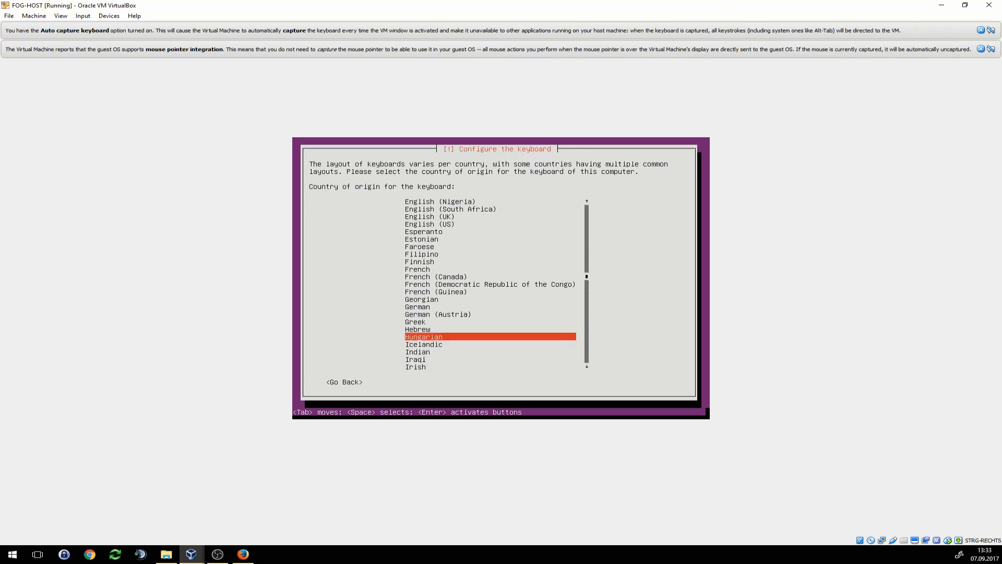
key("Up")
key("Up")
key("Up")
key("Up")
key("Return")
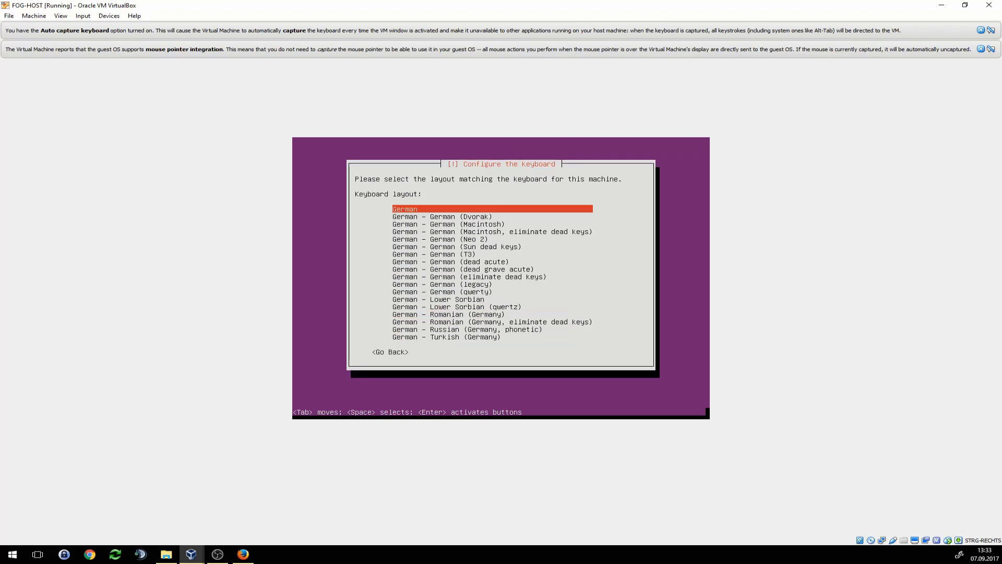
key("Return")
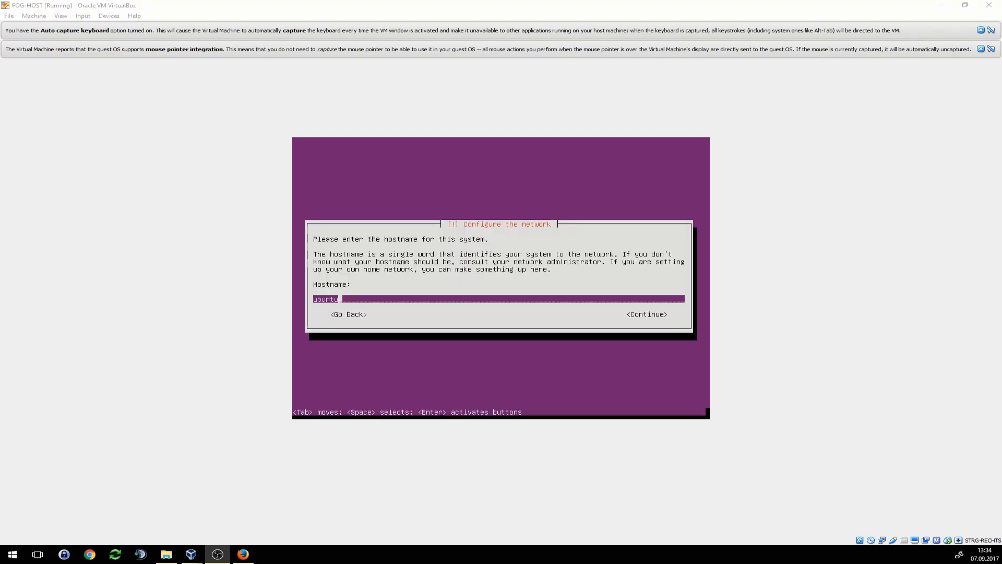
- Set the hostname to fog-host
key("BackSpace")
key("BackSpace")
key("BackSpace")
key("BackSpace")
key("BackSpace")
key("BackSpace")
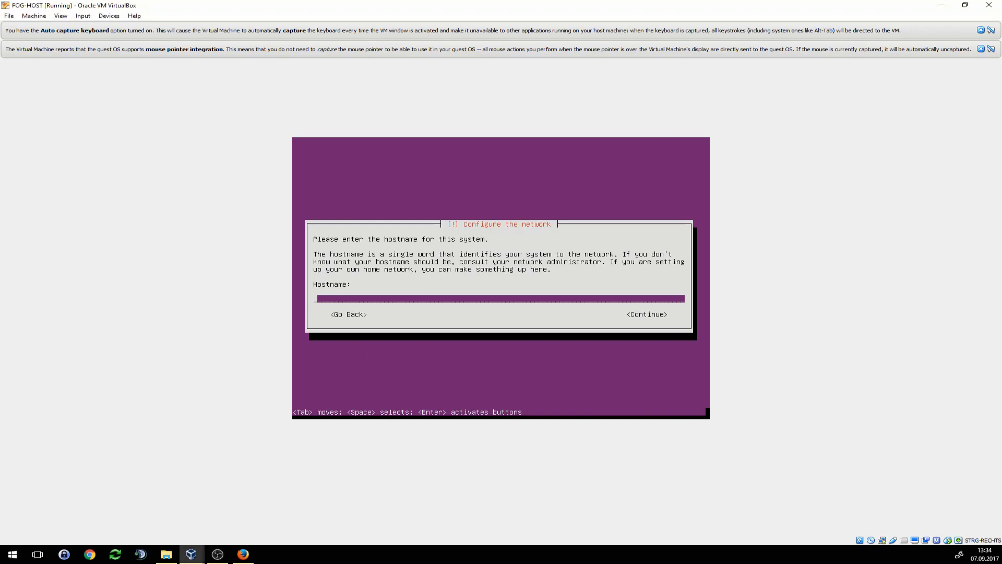
type("fog-host")
key("Tab")
key("Return")
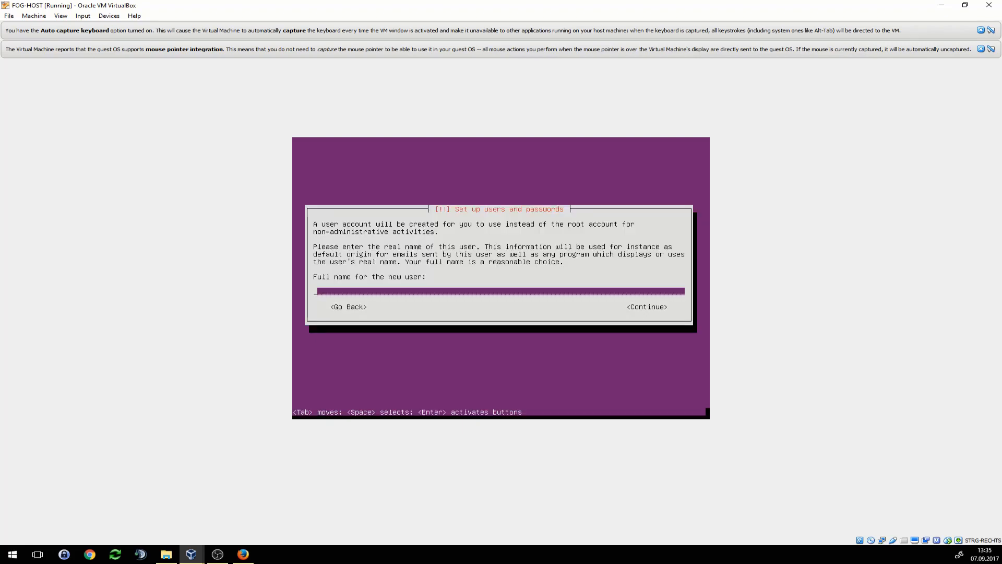
- Enter the user's full name and a username for the new account
type("Stefan")
key("Tab")
key("Return")
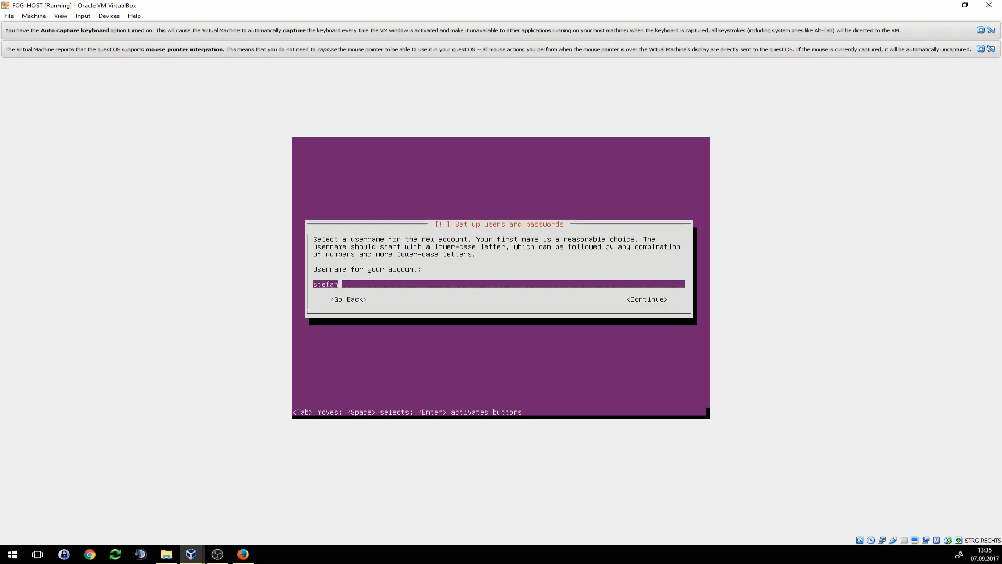
key("BackSpace")
key("BackSpace")
key("BackSpace")
key("BackSpace")
key("BackSpace")
key("BackSpace")
type("ceoadmoi")
key("BackSpace")
key("BackSpace")
type("in")
key("Tab")
key("Return")
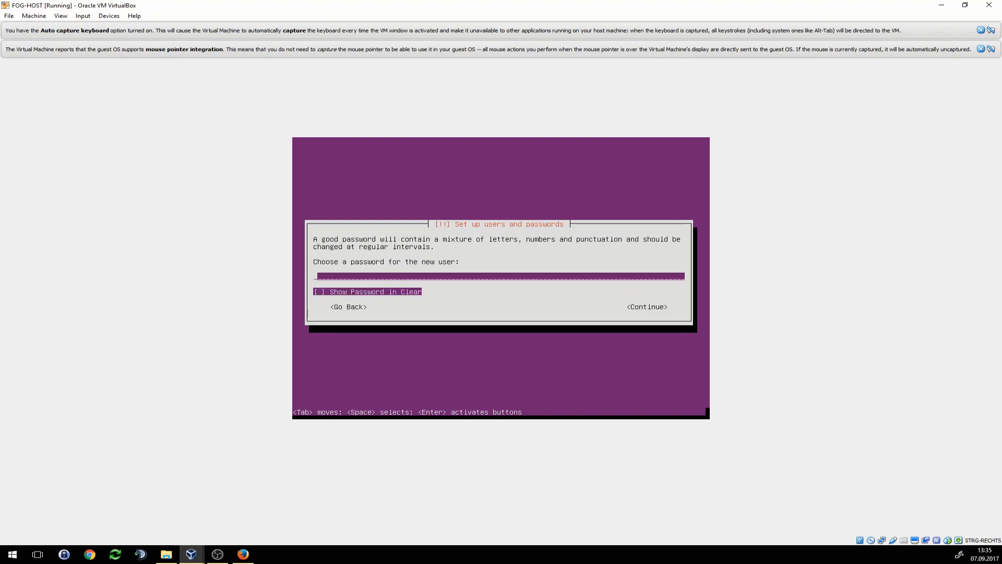
- Enter and confirm the account password, accept it as weak, and decline home encryption
type("****")
key("Tab")
key("Tab")
key("Return")
type("****")
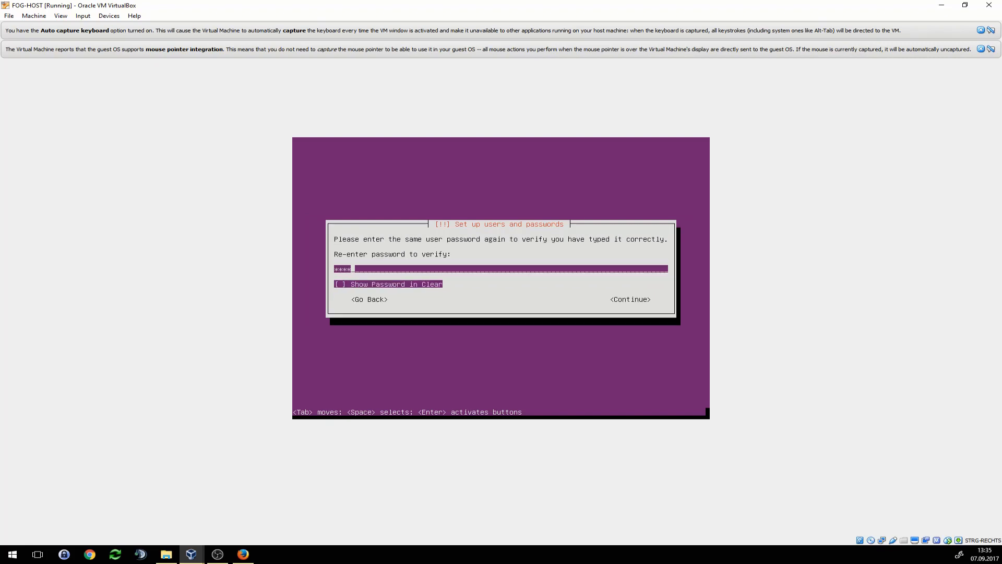
key("Tab")
key("Tab")
key("Return")
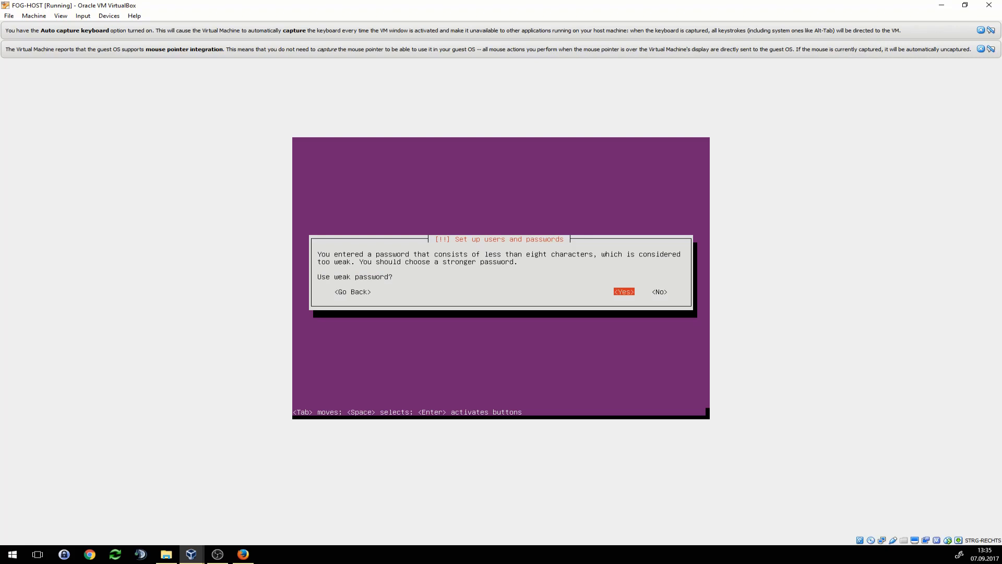
key("Return")
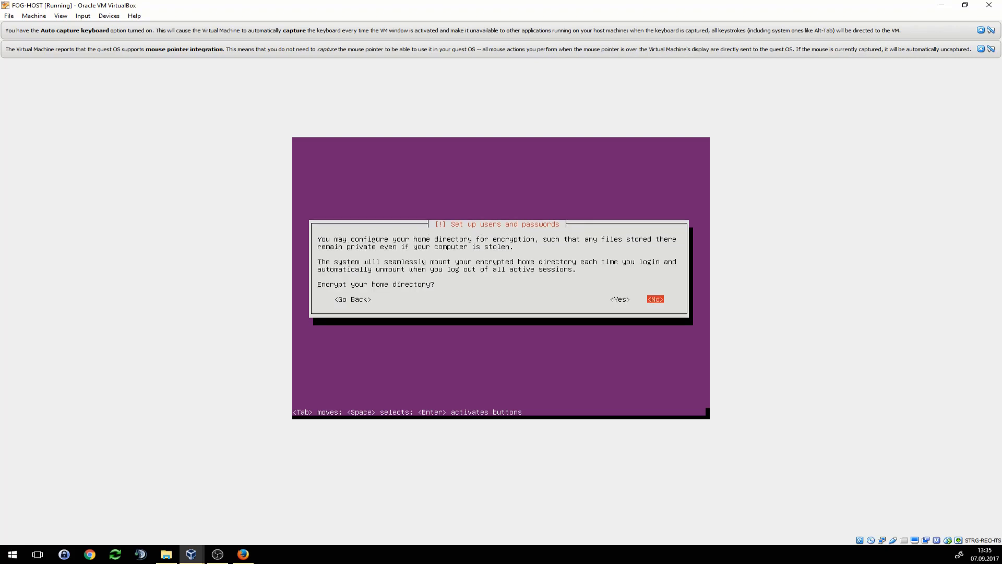
key("Return")
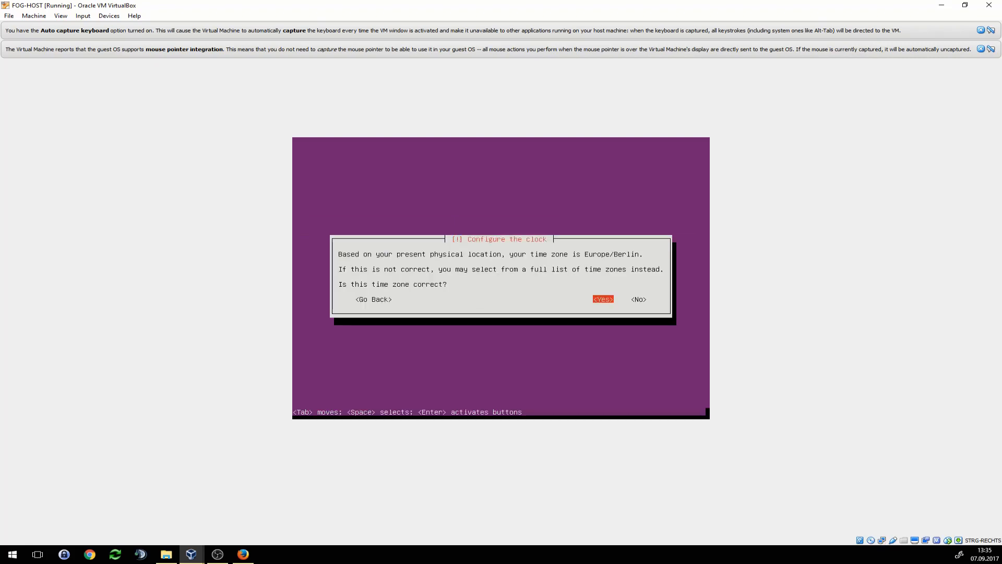
- Accept Europe/Berlin, then guided-partition the entire SCSI3 disk and write the changes
key("Return")
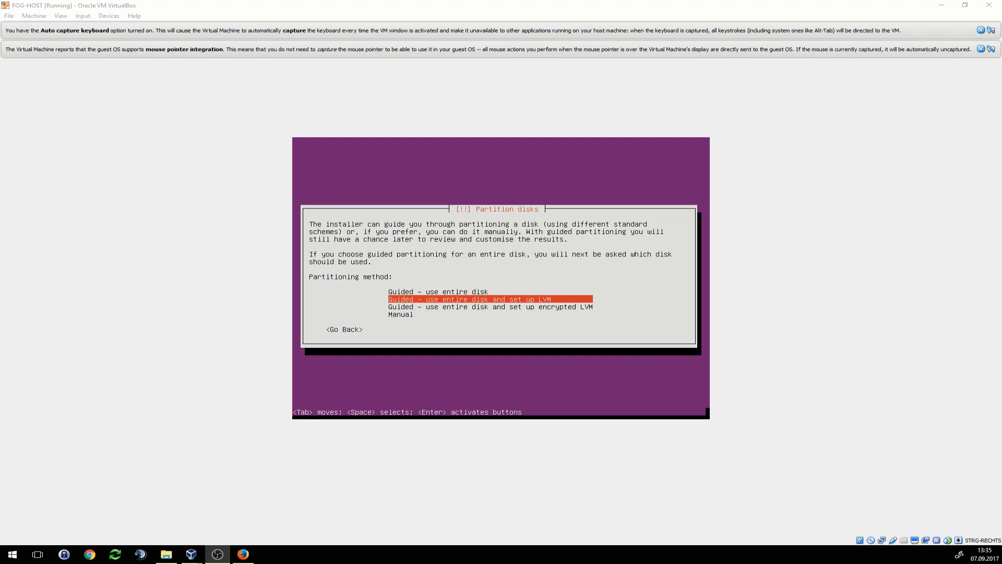
key("alt+Tab")
key("Up")
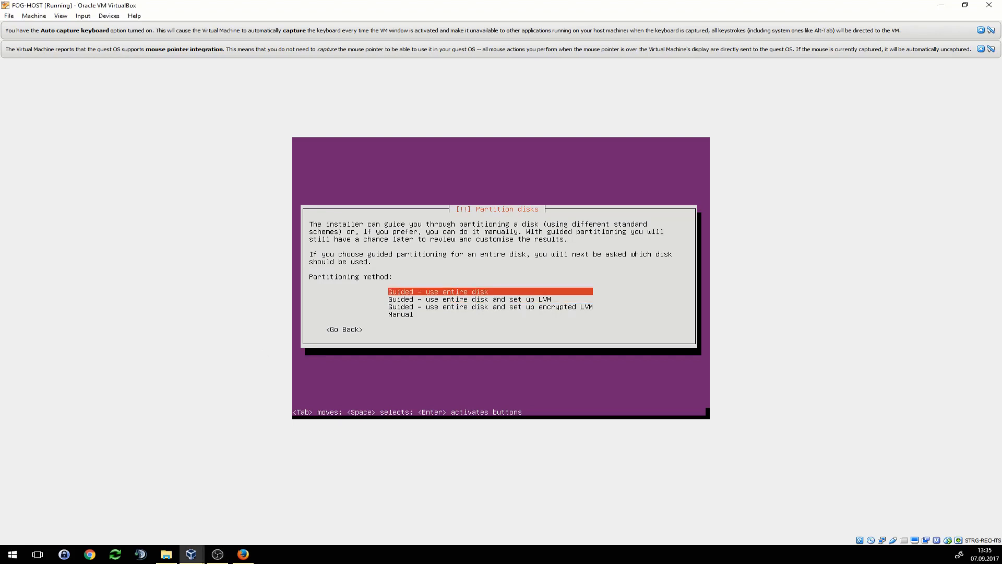
key("Return")
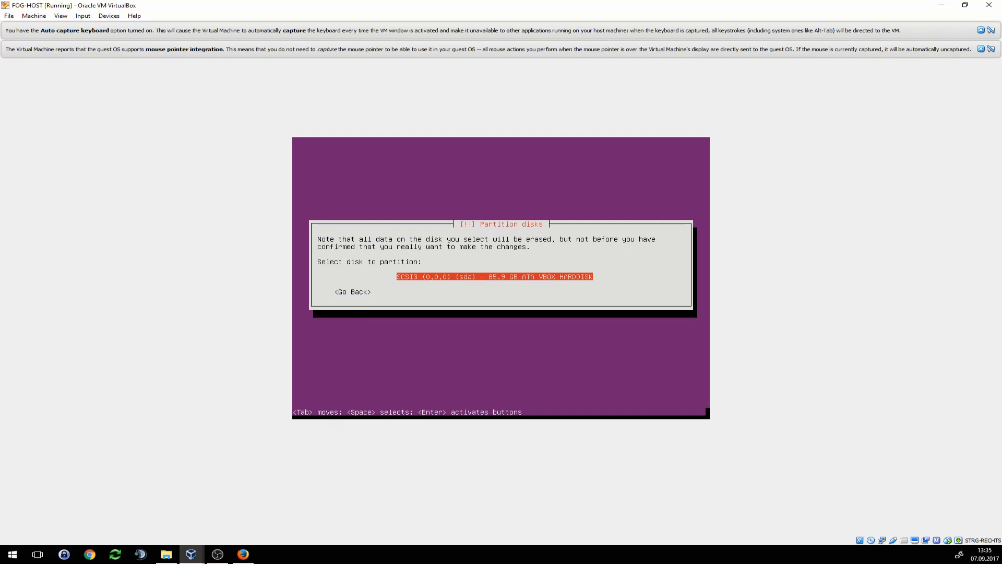
key("Return")
key("Tab")
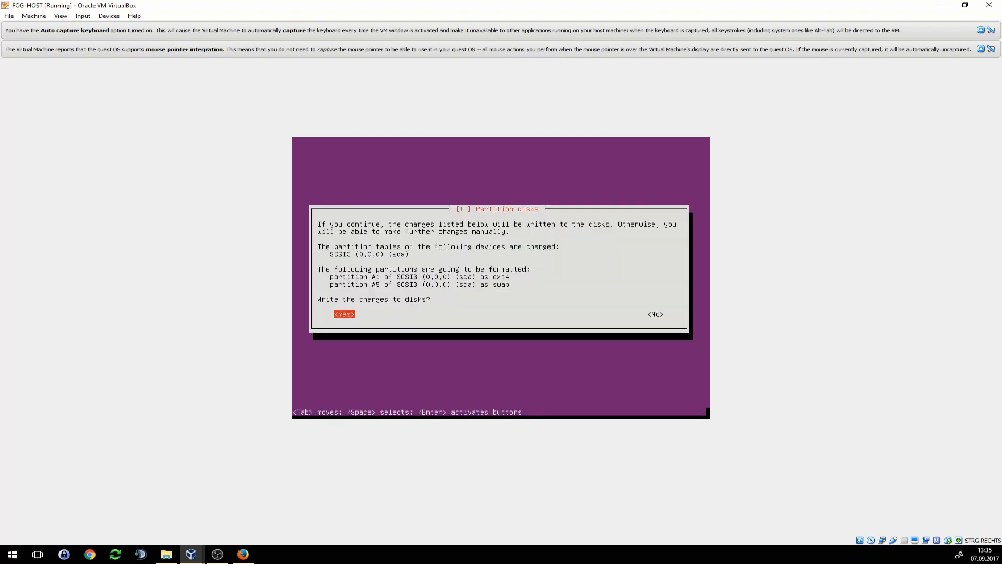
key("Return")
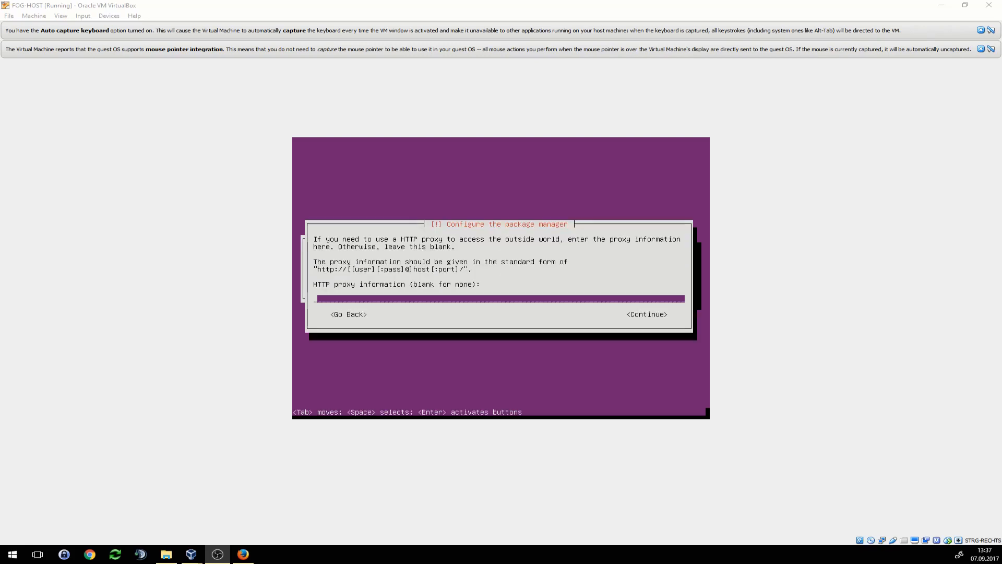
- Continue the install with no HTTP proxy
key("alt+Tab")
key("Tab")
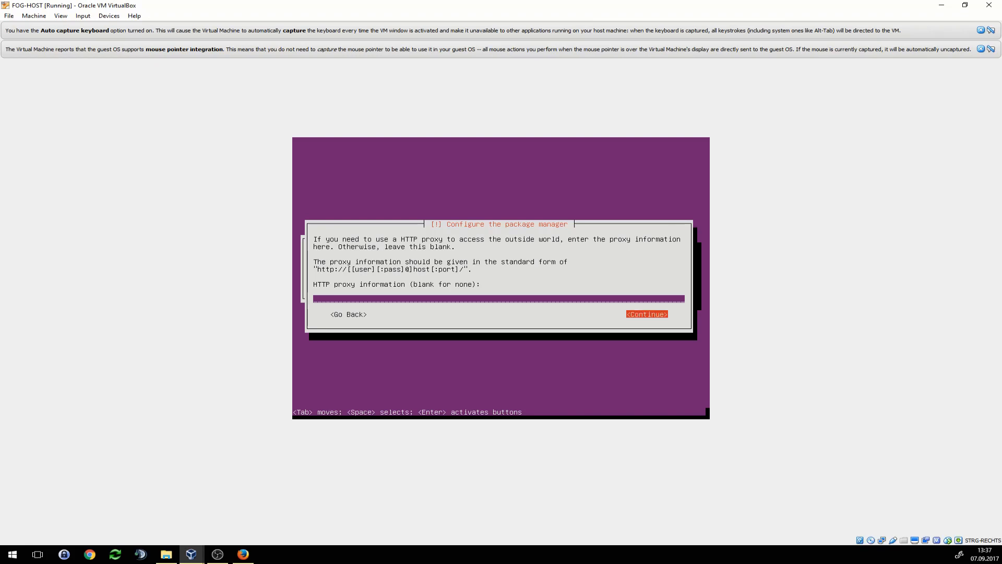
key("Return")
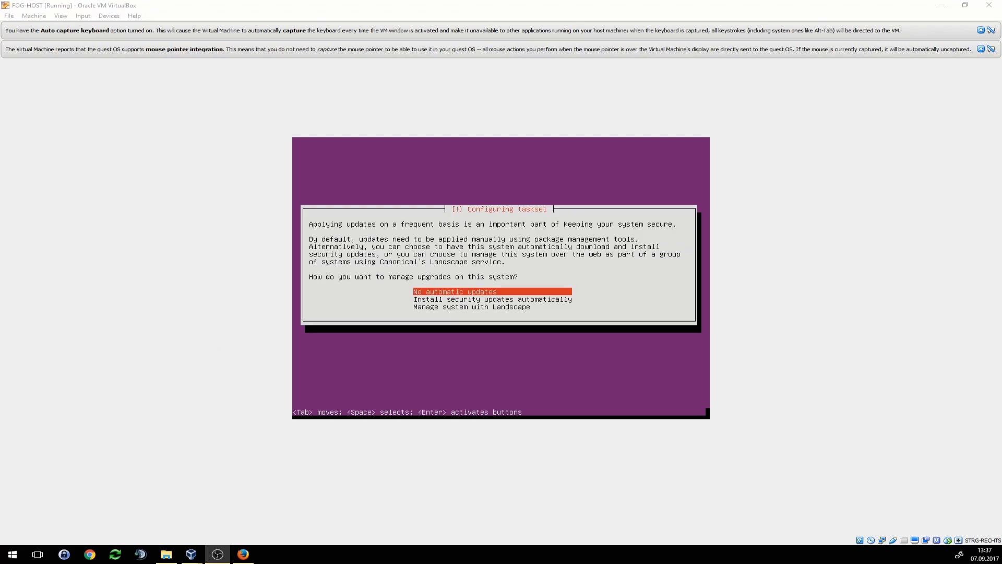
- Choose no automatic updates and install the OpenSSH server software collection
key("alt+Tab")
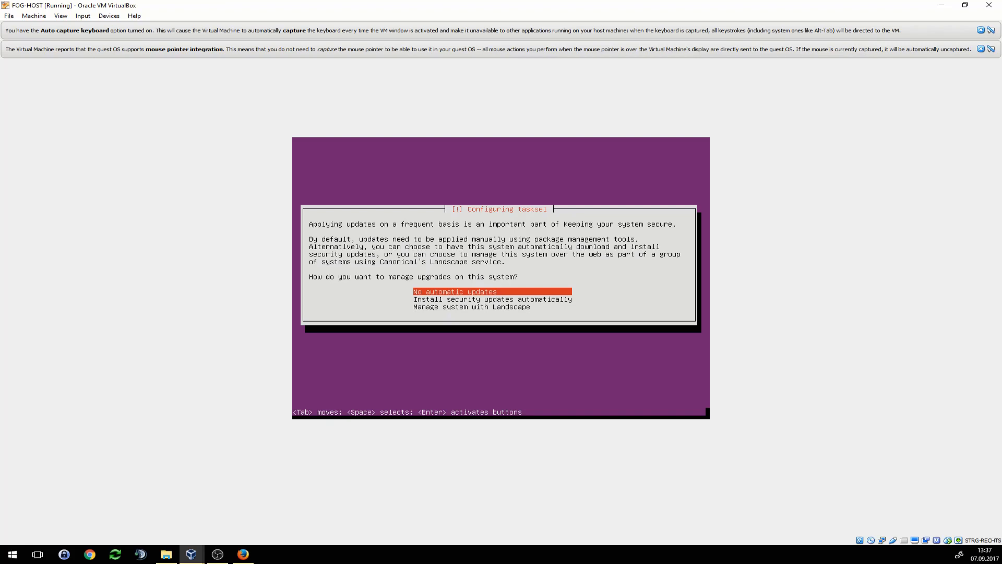
key("Return")
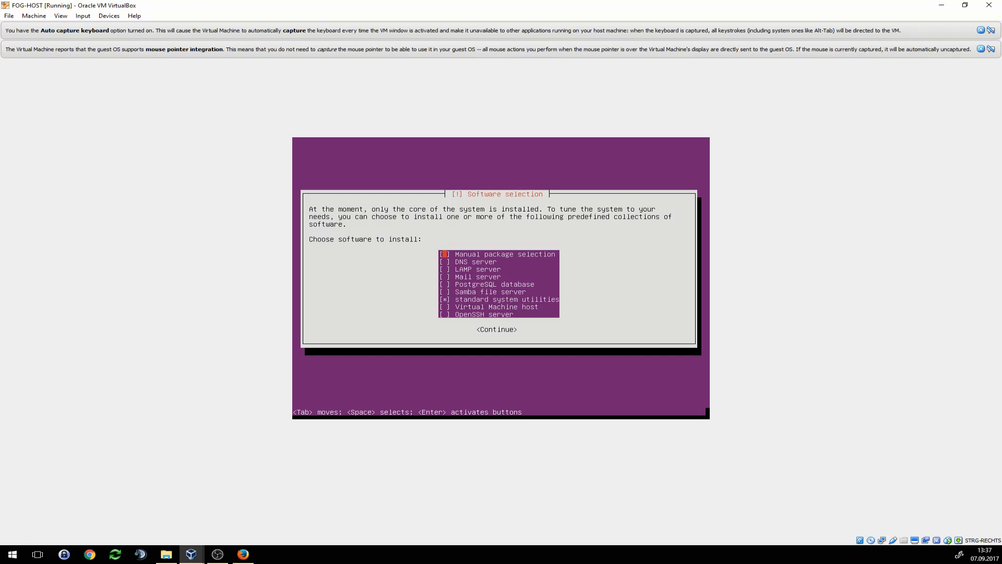
key("Down")
key("Down")
key("Down")
key("Down")
key("Down")
key("Down")
key("Down")
key("Down")
key("Tab")
key("Return")
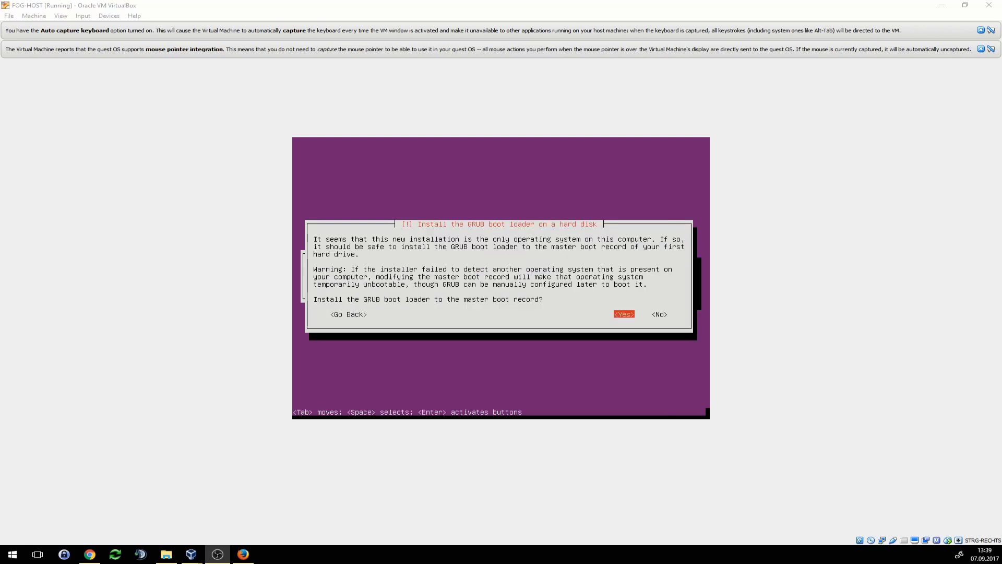
- Install GRUB to the master boot record and finish the install, rebooting to the fog-host login
left_click(470, 292)
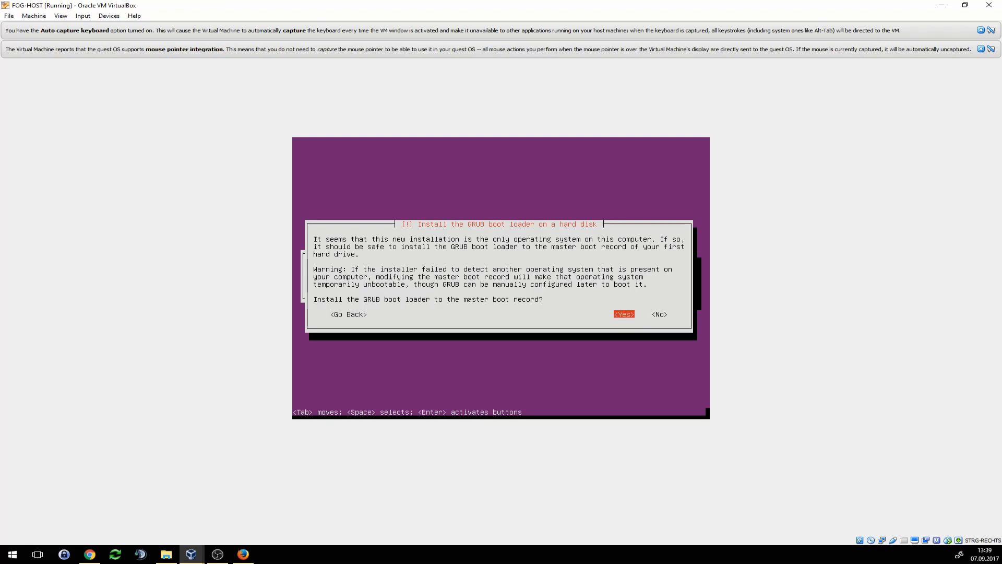
key("Return")
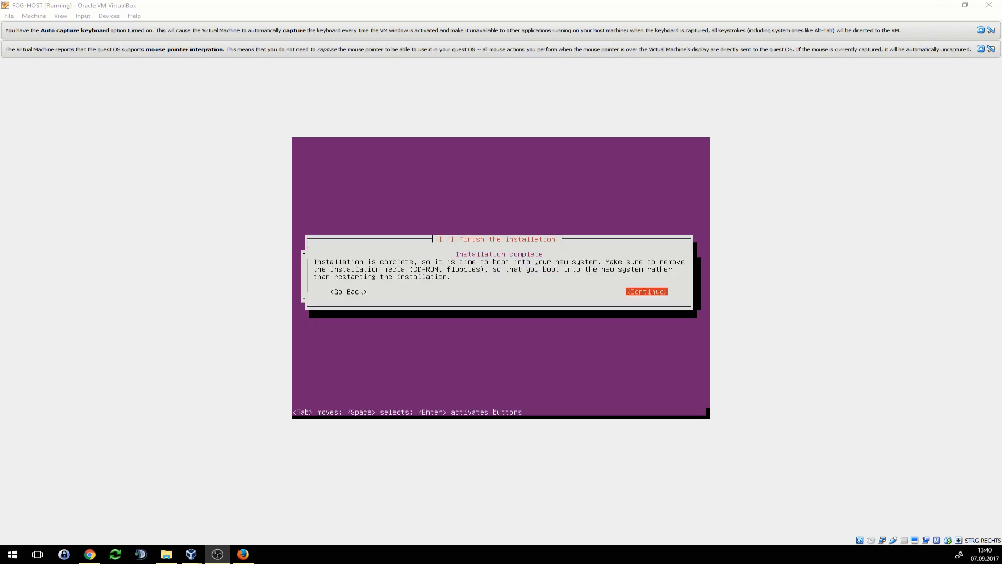
key("alt+Tab")
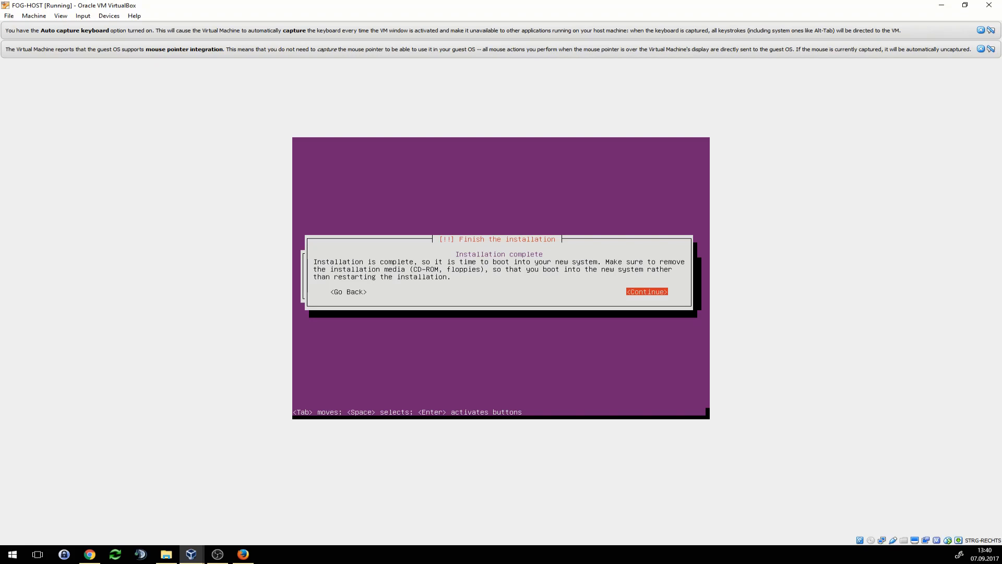
key("Return")
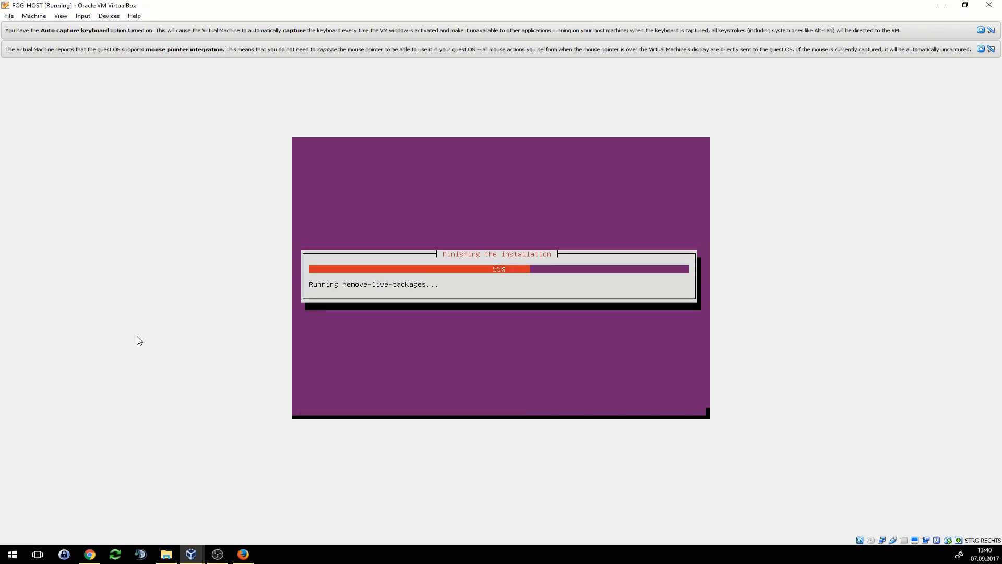
key("alt+Tab")
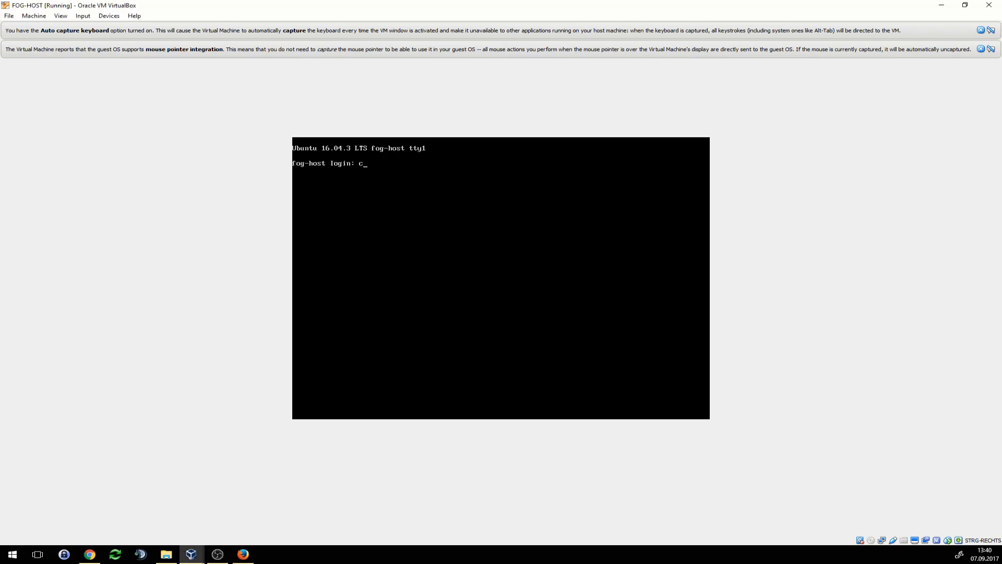
- Log in as admin, become root with sudo -i, and clear the console
type("admin")
key("Return")
key("Return")
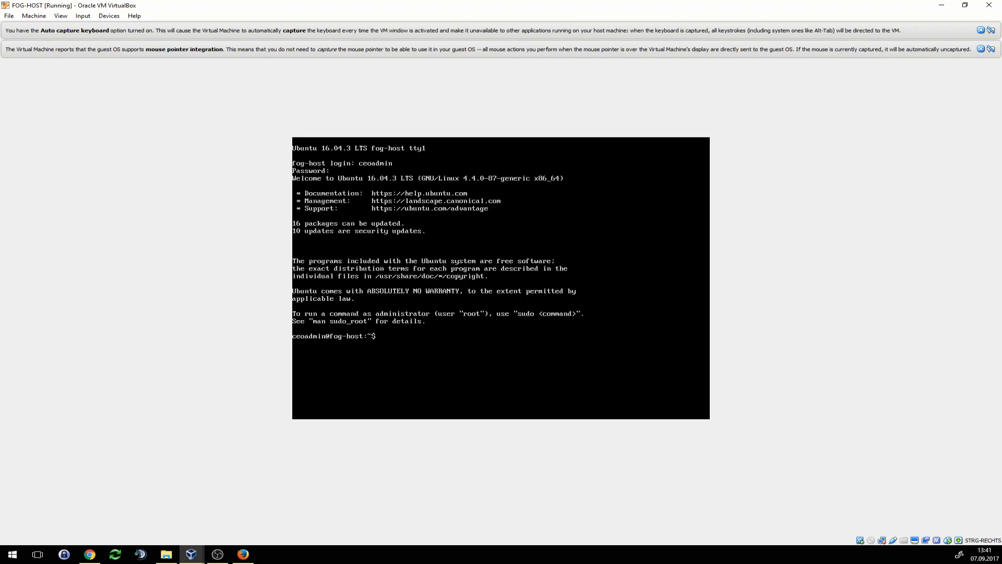
type("sudo -i")
key("Return")
key("Return")
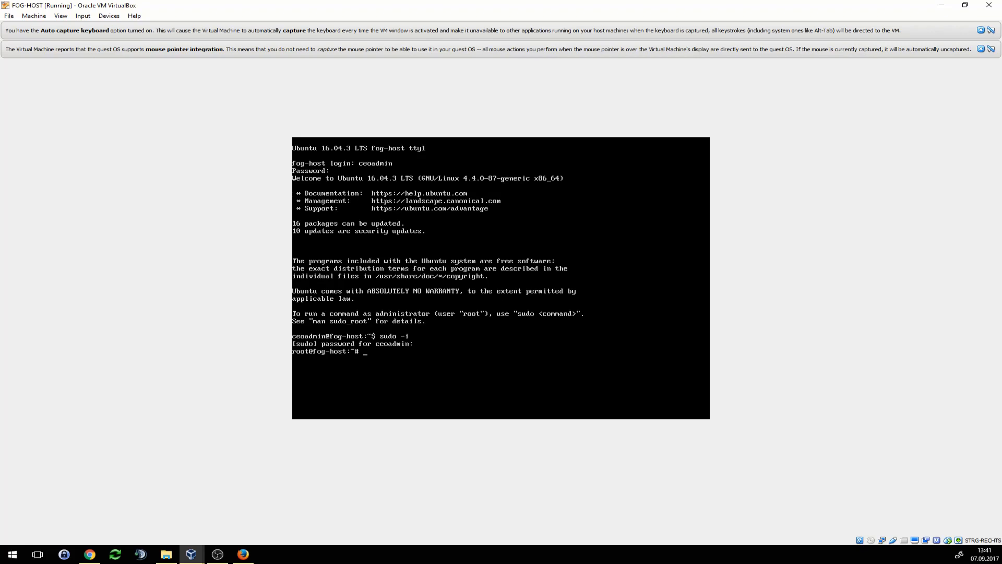
type("clear")
key("Return")
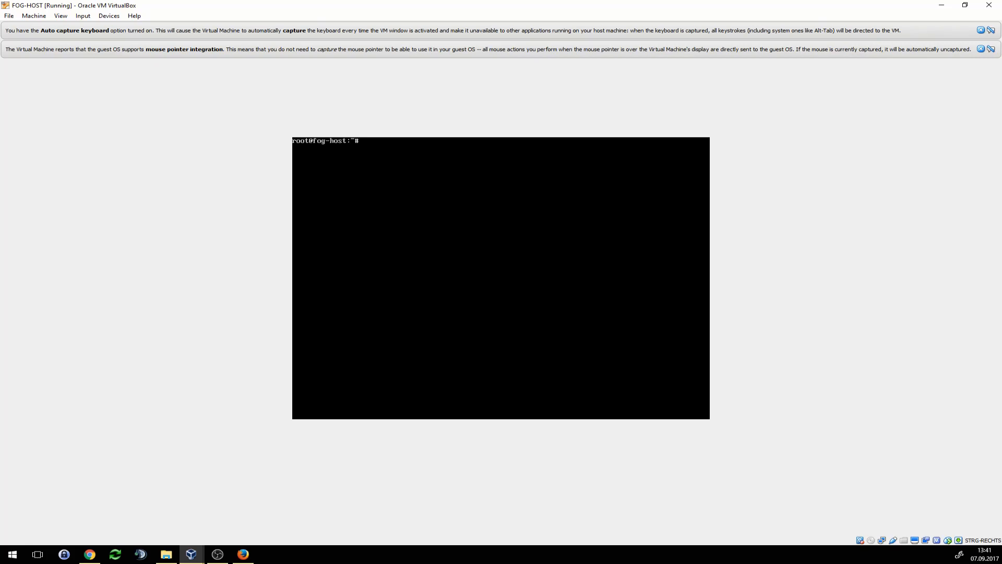
- Run apt-get update and apt-get dist-upgrade, answering Y to start the upgrade
type("apt-get update")
key("Return")
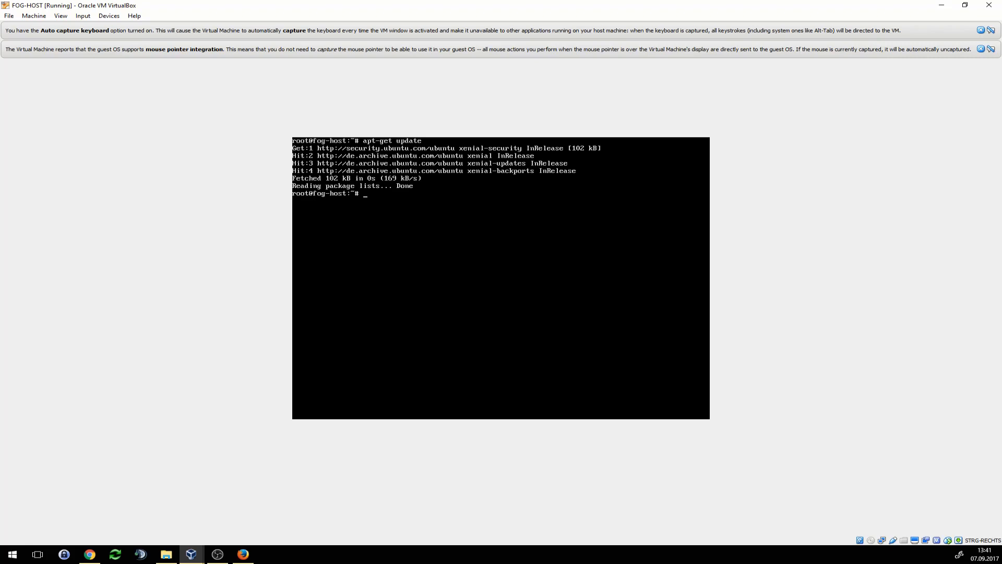
type("apt-get dist-upgrade")
key("Return")
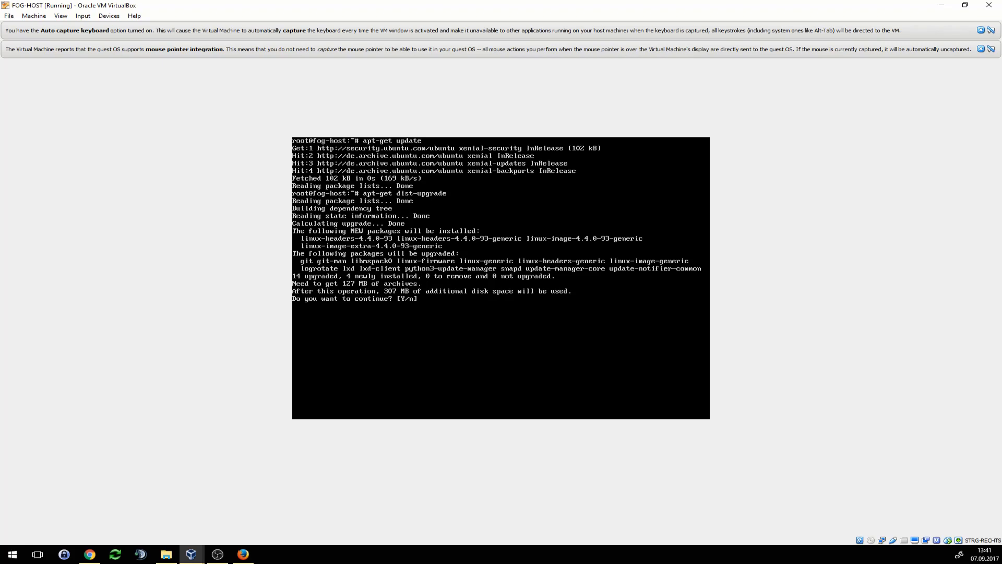
type("Y")
key("Return")
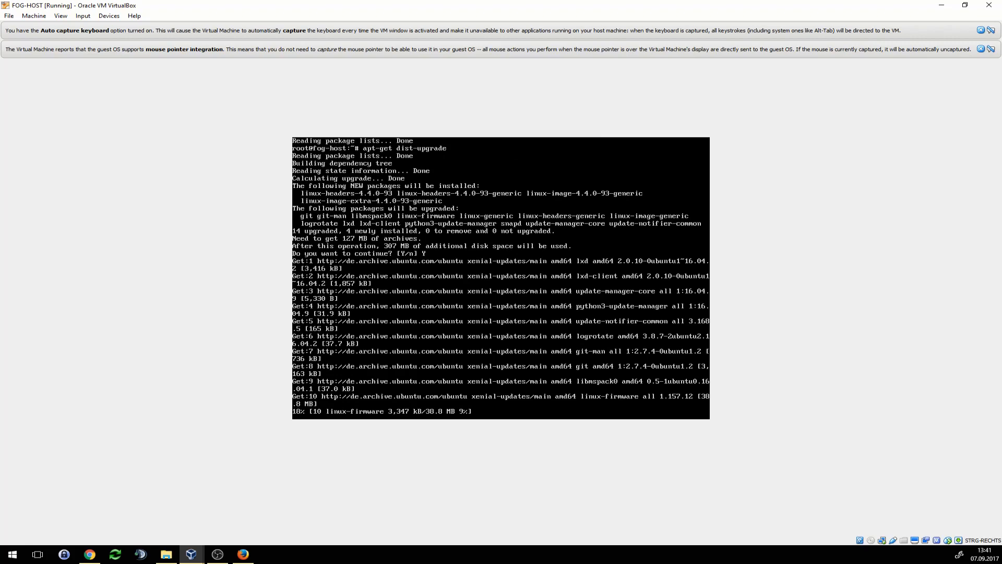
- Enter the 'shutdown now' command at the VM's root prompt
key("alt+Tab")
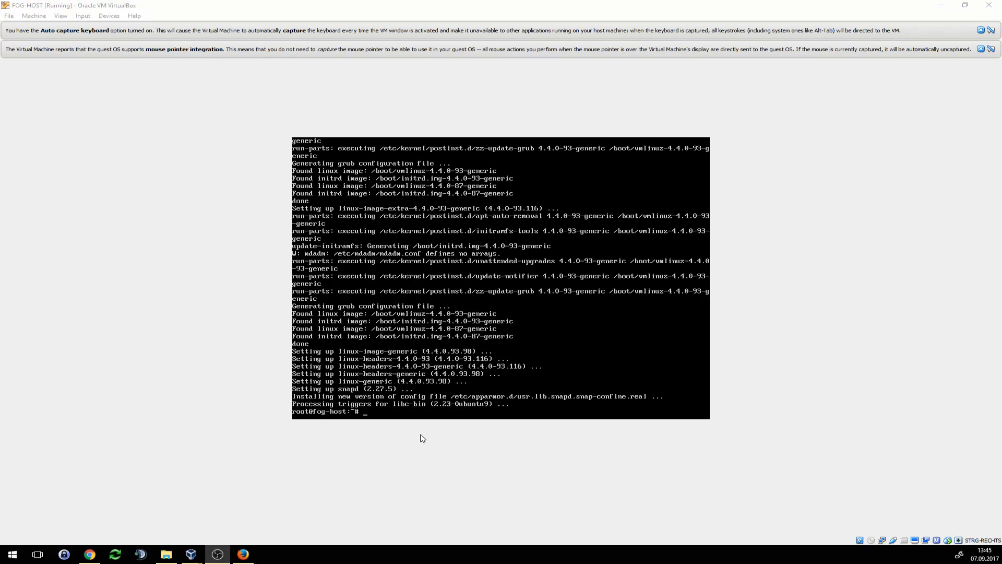
left_click(420, 435)
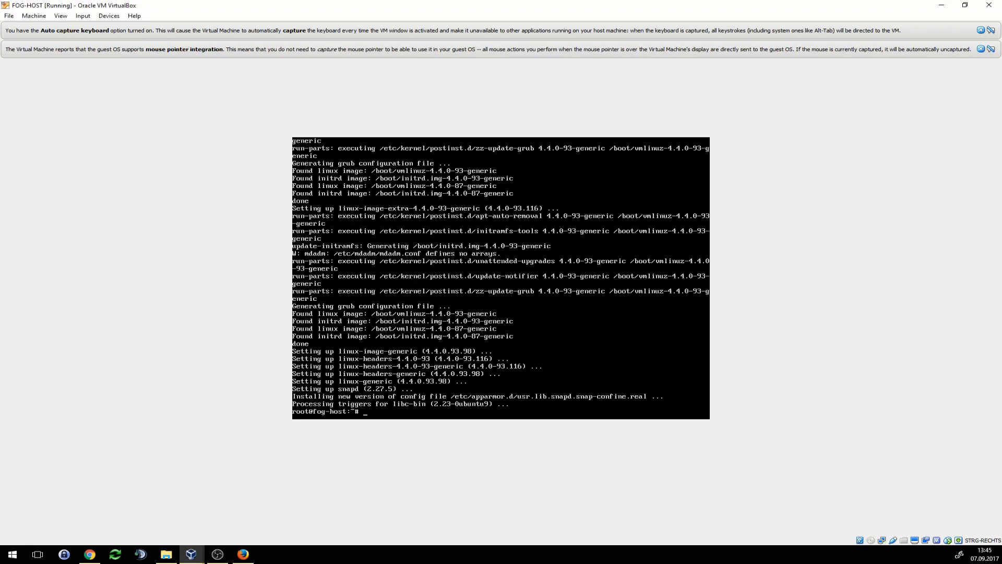
type("shutdown now")
- Execute 'shutdown now' so FOG-HOST powers off in VirtualBox
key("Return")
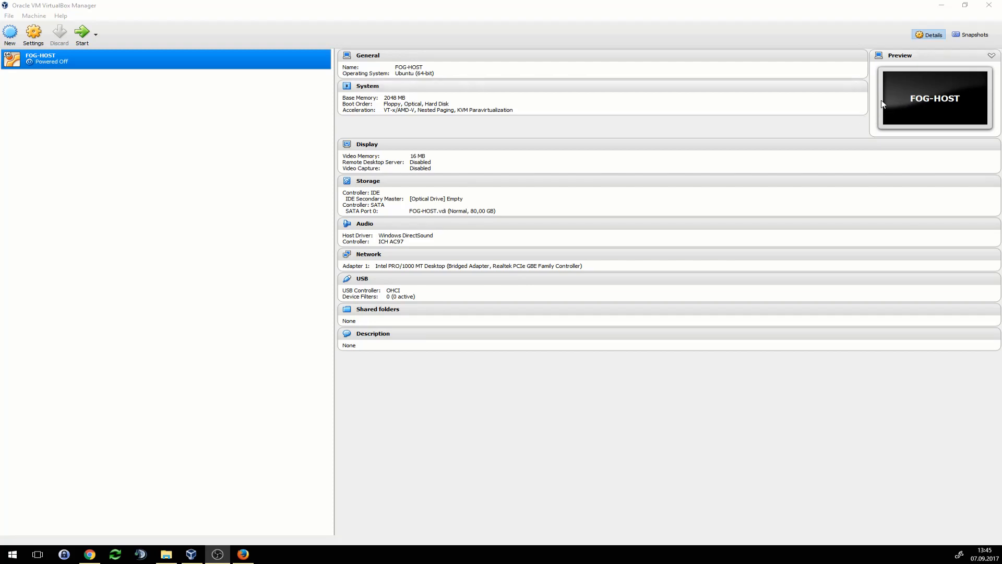
- Take snapshot 'Pre FOG-Server Installation All prepared' of FOG-HOST, then start the VM again
left_click(963, 37)
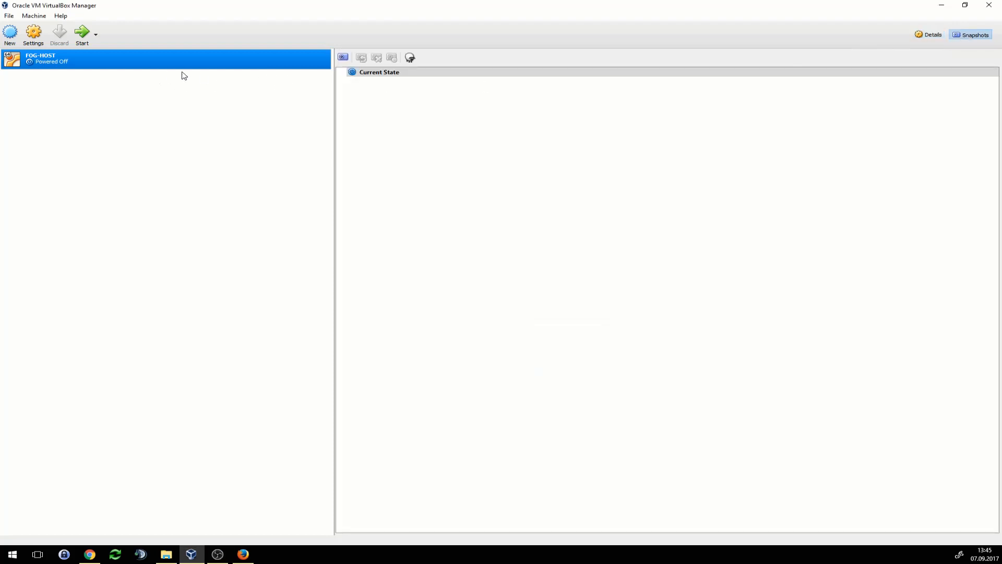
left_click(344, 57)
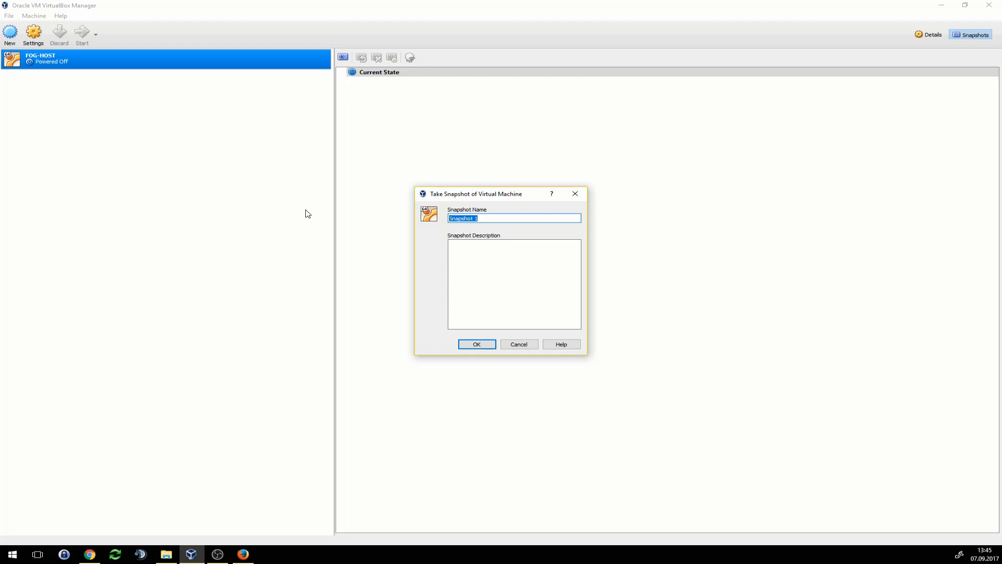
type("Pre FOG-Server Instlala")
key("BackSpace")
key("BackSpace")
key("BackSpace")
type("ation All prepared")
left_click(480, 344)
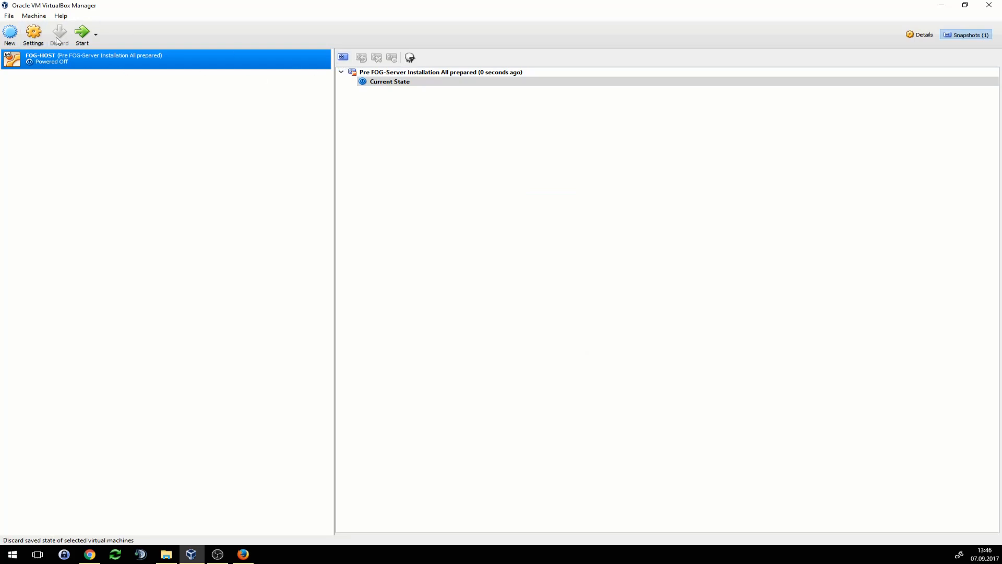
left_click(920, 34)
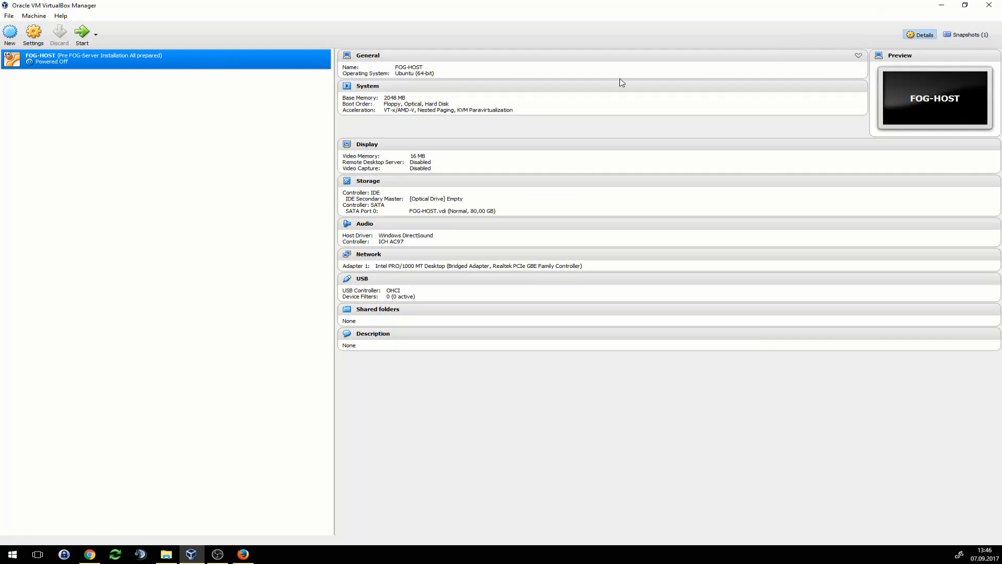
left_click(81, 35)
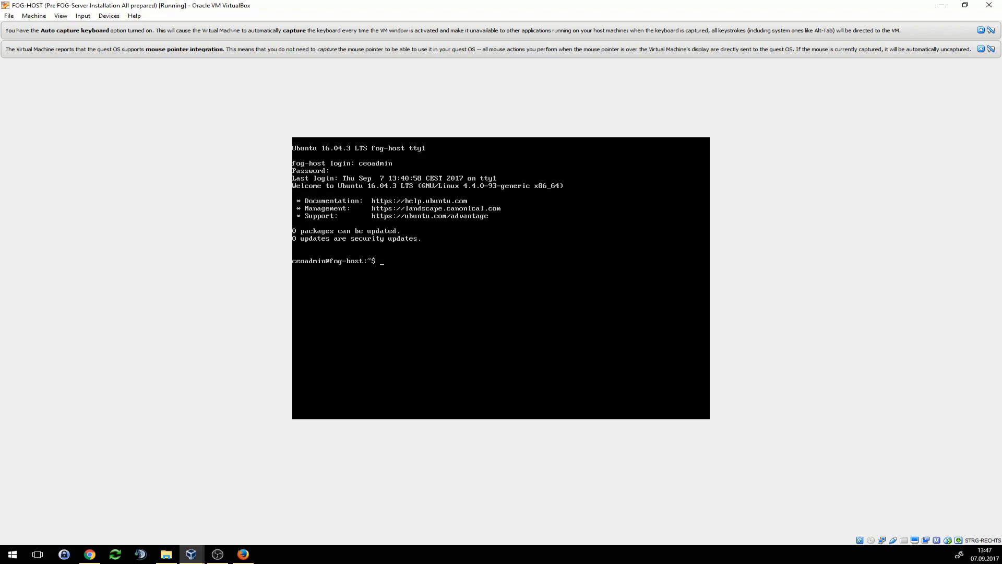
- Become root with sudo -i, entering the sudo password, and clear the console
type("sudo -i")
key("Return")
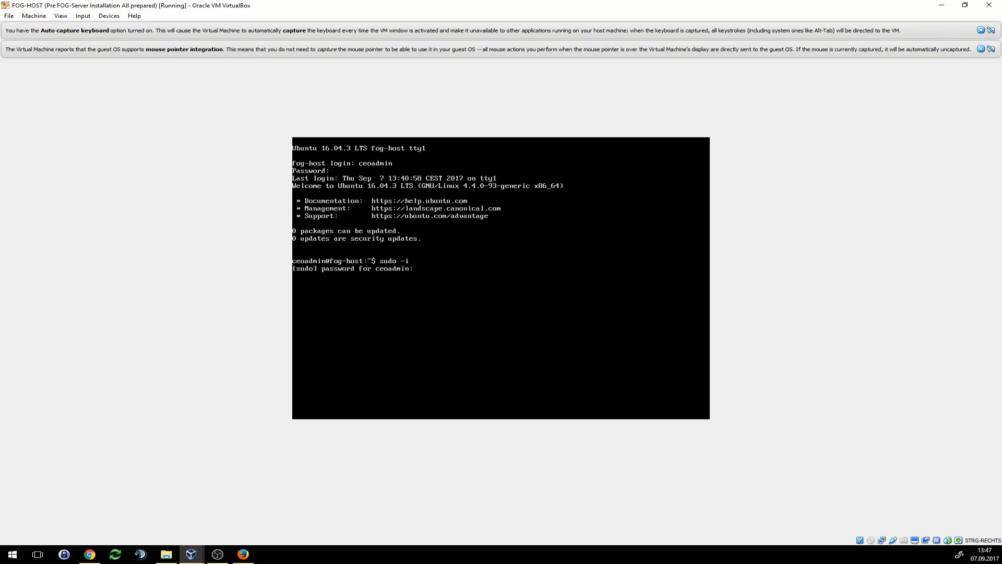
key("Return")
type("clear")
key("Return")
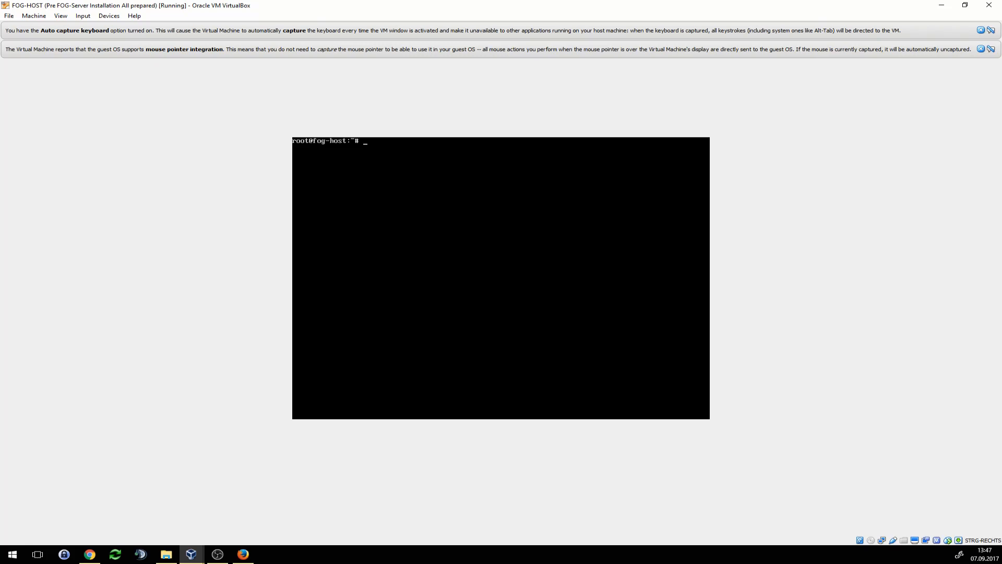
- Set enp0s3 to static: address 192.168.100.40, netmask 255.255.255.0, gateway 192.168.100.1, plus DNS servers
type("ano /etc/network/interfaces")
key("Return")
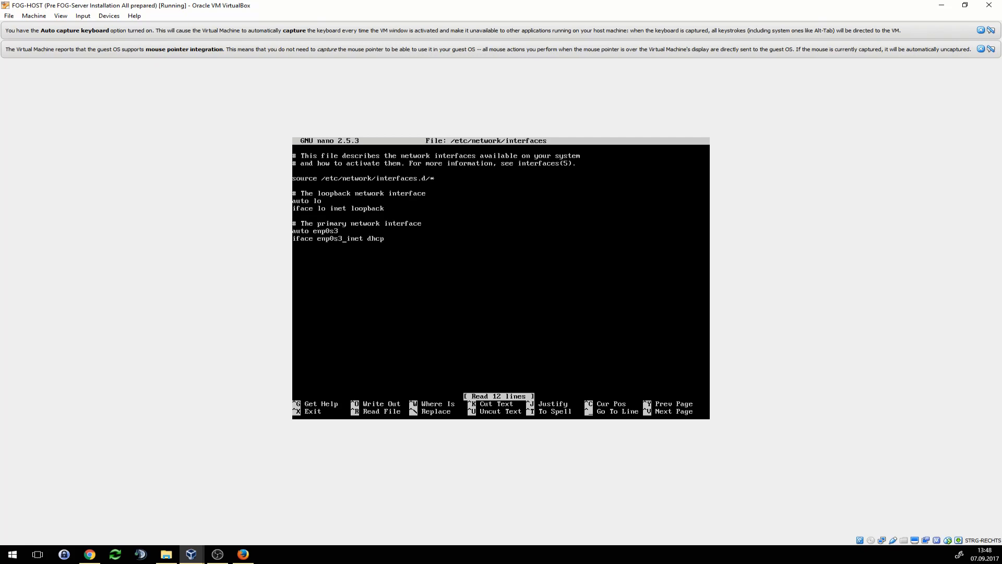
key("Right")
key("Right")
key("Right")
key("Right")
key("Right")
key("Right")
key("Right")
key("Right")
key("Right")
key("Right")
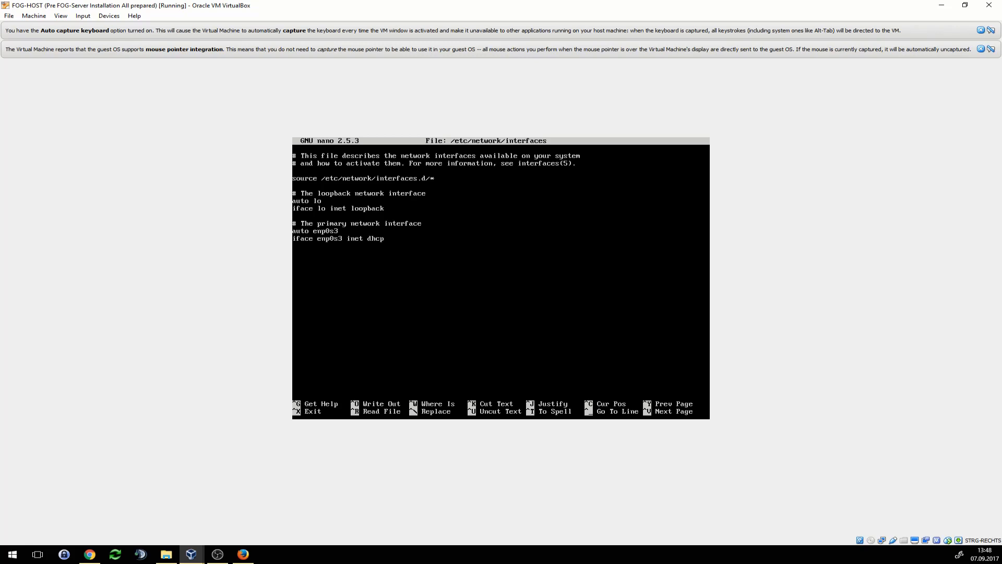
key("BackSpace")
key("BackSpace")
key("BackSpace")
key("BackSpace")
type("static")
key("Return")
type("address 192.168.100.")
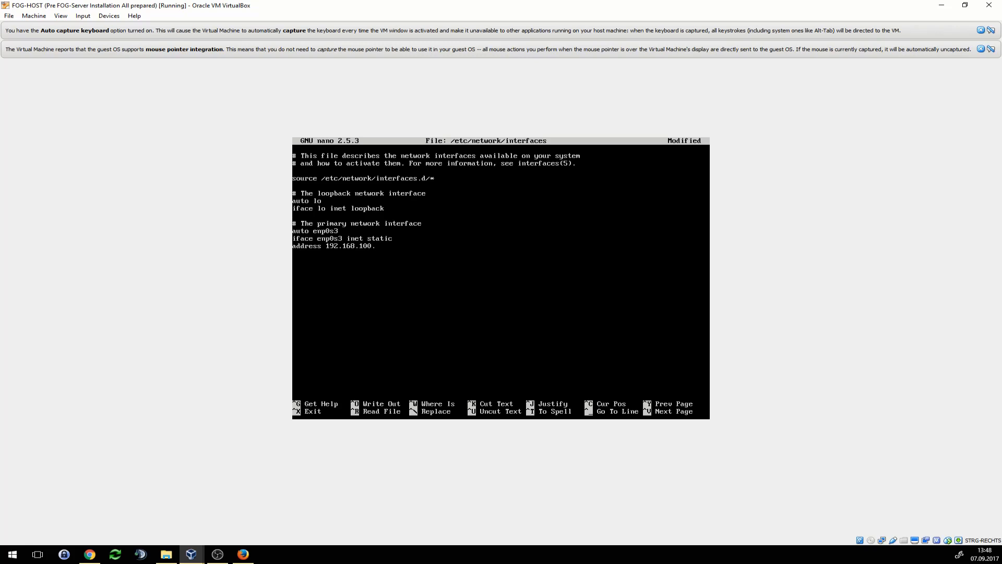
type("40")
key("Return")
type("netmask 255.255.255.0")
key("Return")
type("gateway 192.168.100.1 ")
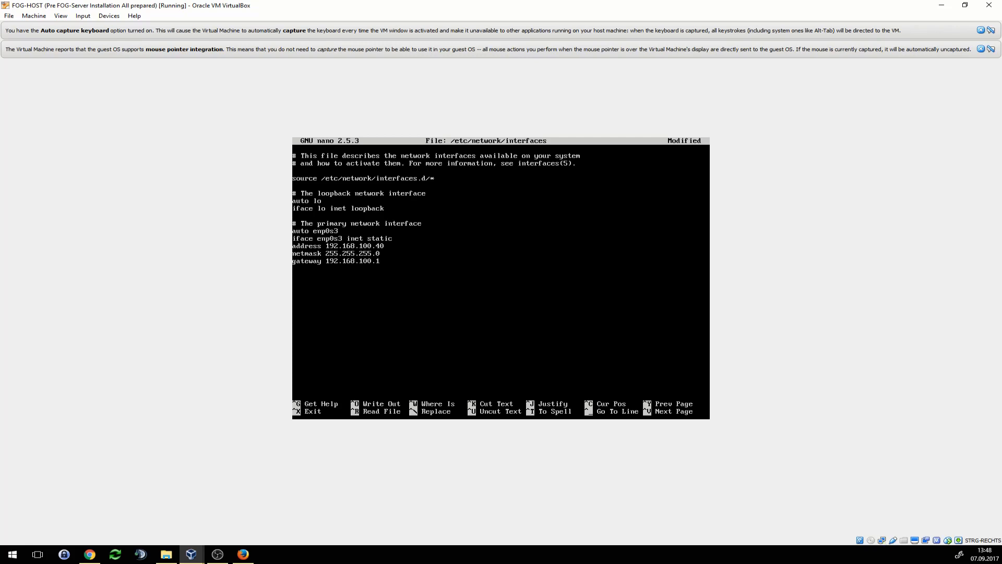
type("dns-nameservers 192.168.100.1")
- Save /etc/network/interfaces and exit nano to the root shell
key("ctrl+o")
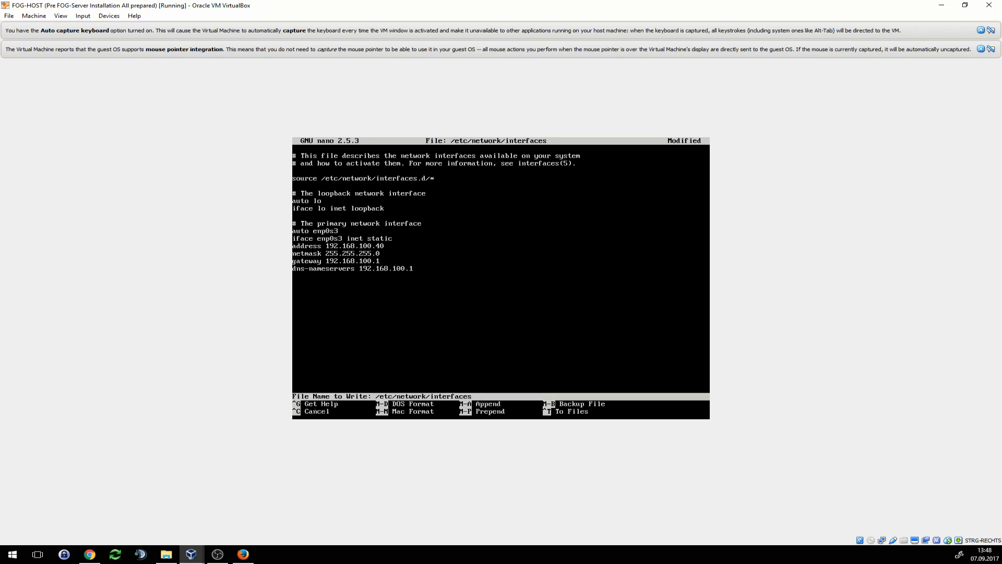
key("Return")
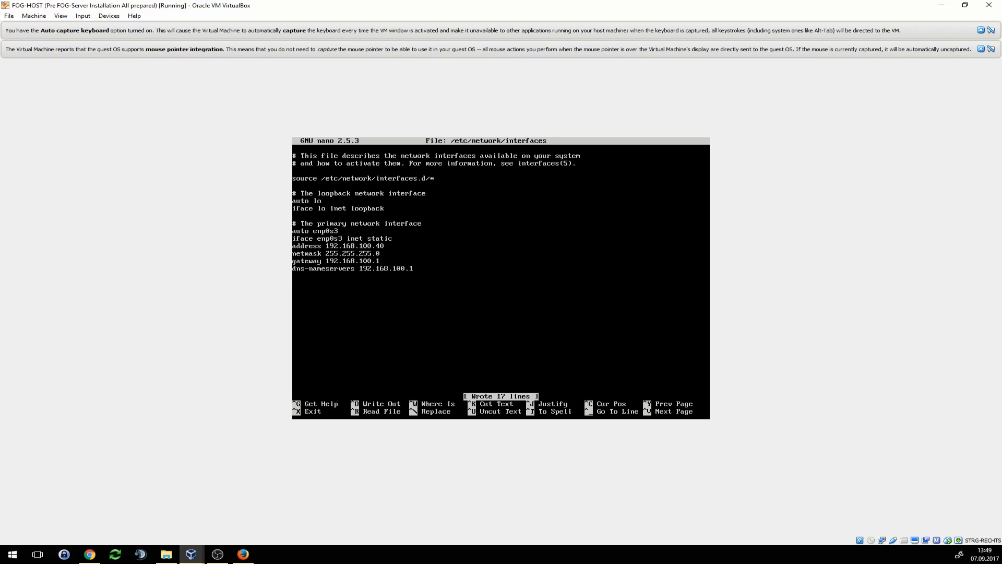
key("ctrl+x")
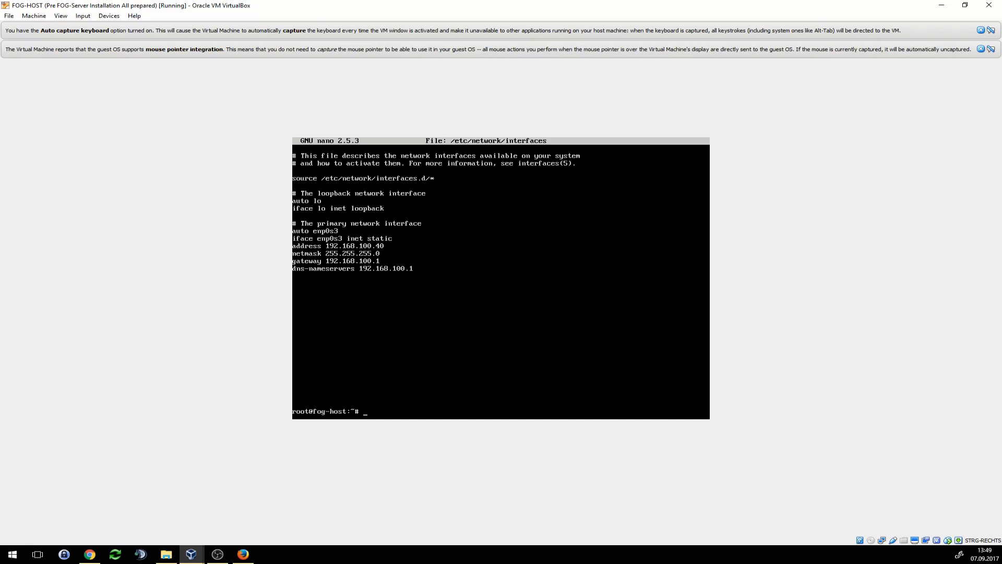
- Reboot the server, log back in, and become root with sudo -i
type("reboot now")
key("Return")
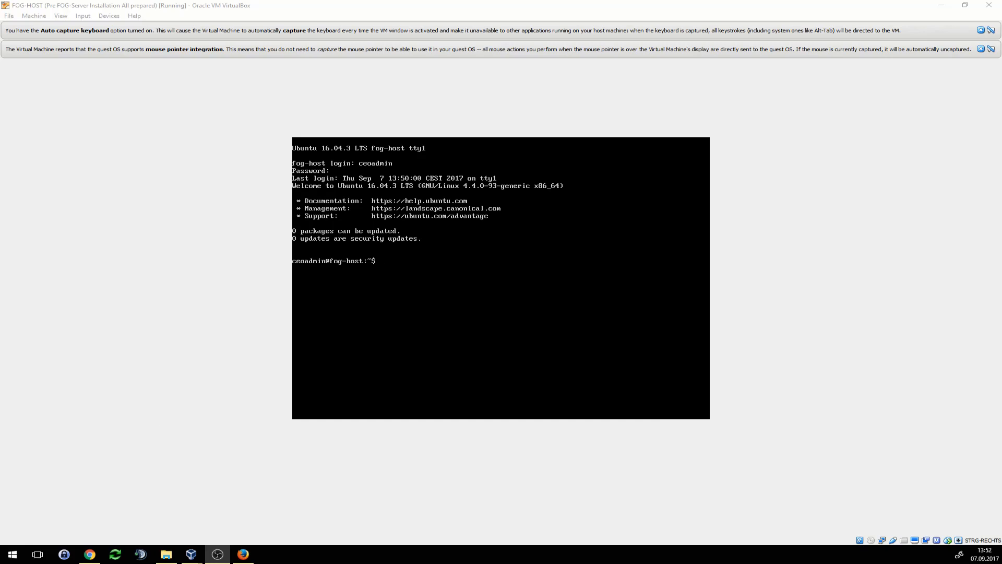
left_click(396, 324)
type("sud")
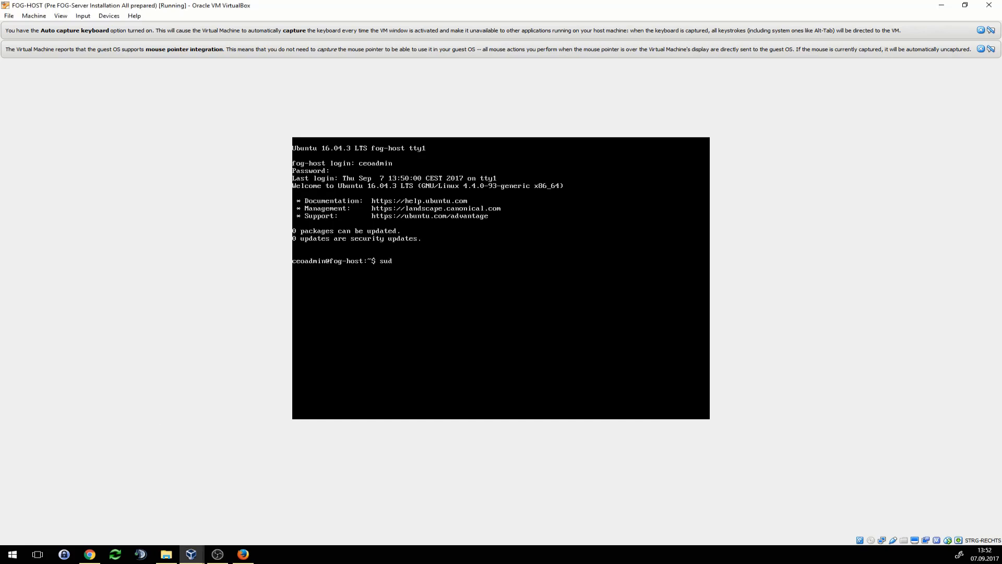
type("o -i")
key("Return")
key("Return")
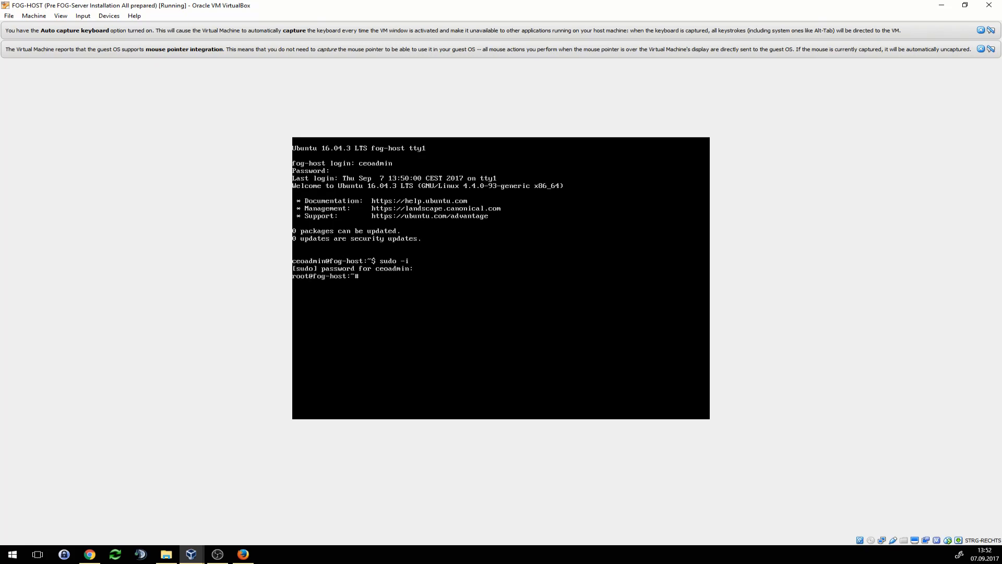
type("clear")
key("Return")
type("ifconfig")
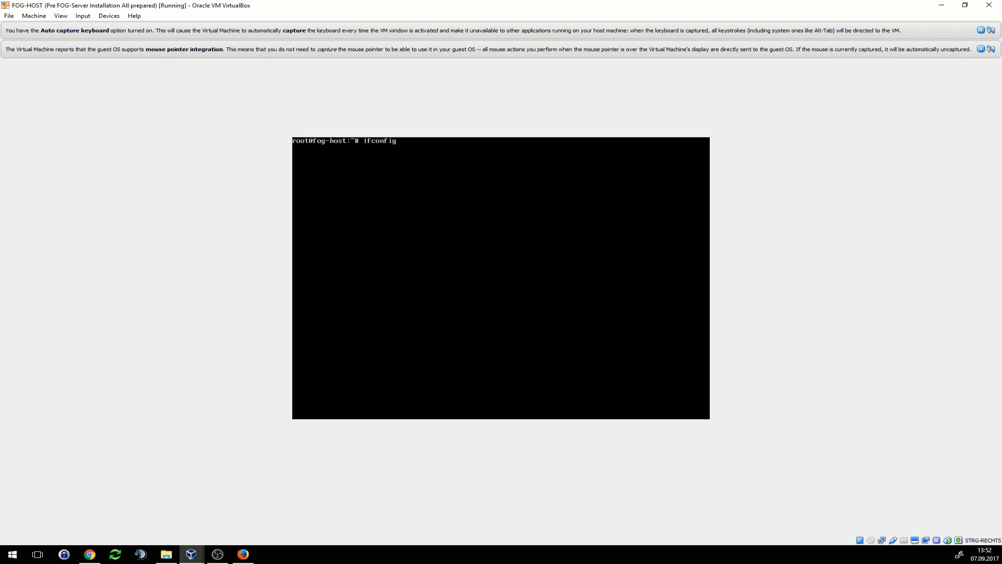
key("Return")
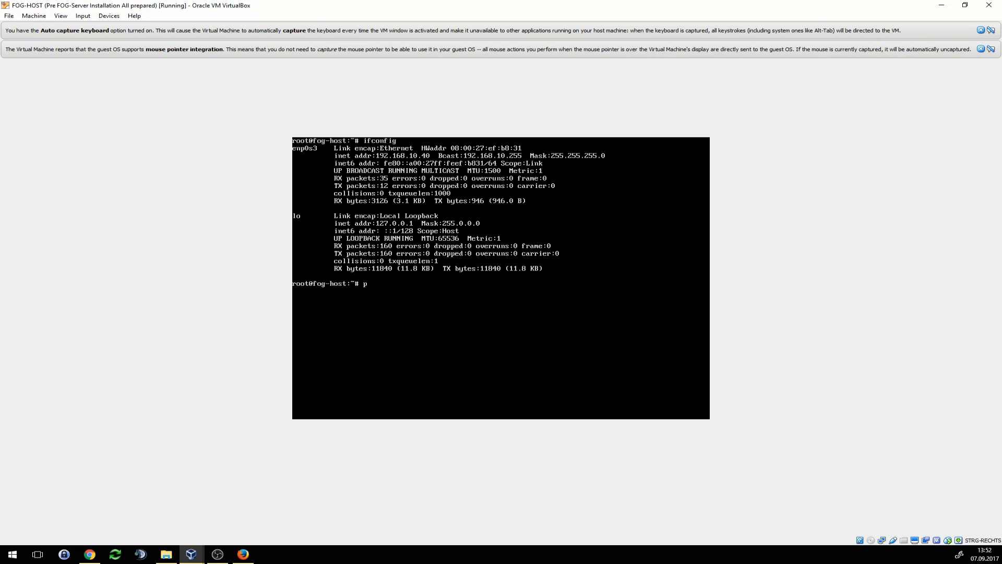
type("ing www.google.com")
key("Return")
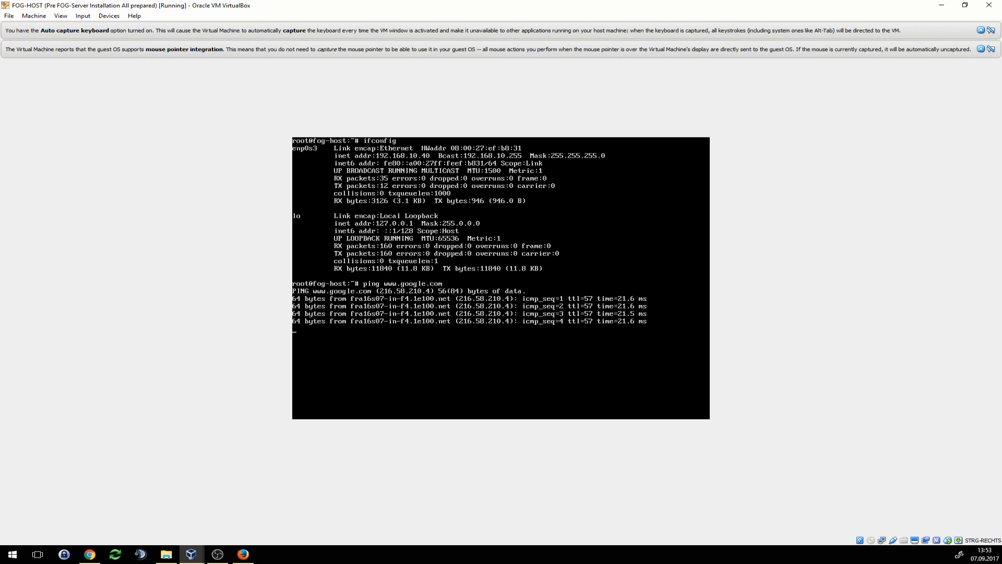
key("ctrl+c")
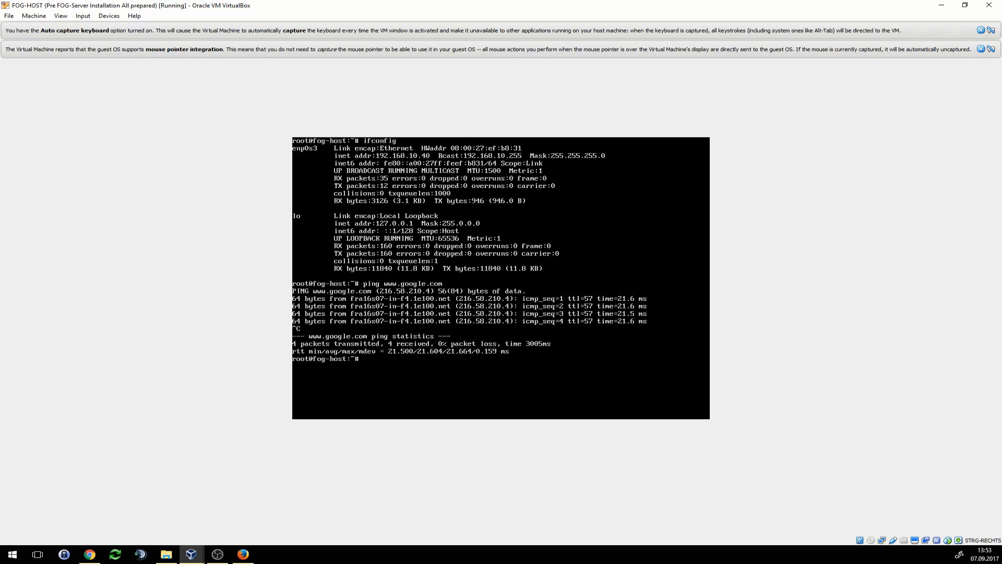
type("clear")
key("Return")
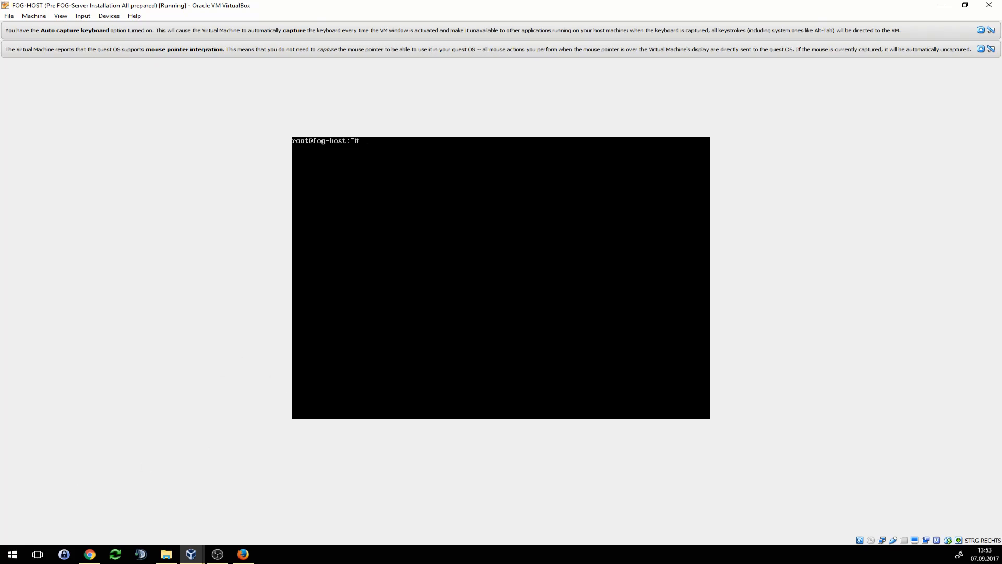
- Change into /opt, confirm with ls that it is empty, and clear the screen
type("d /opt/")
key("Return")
type("ls")
key("Return")
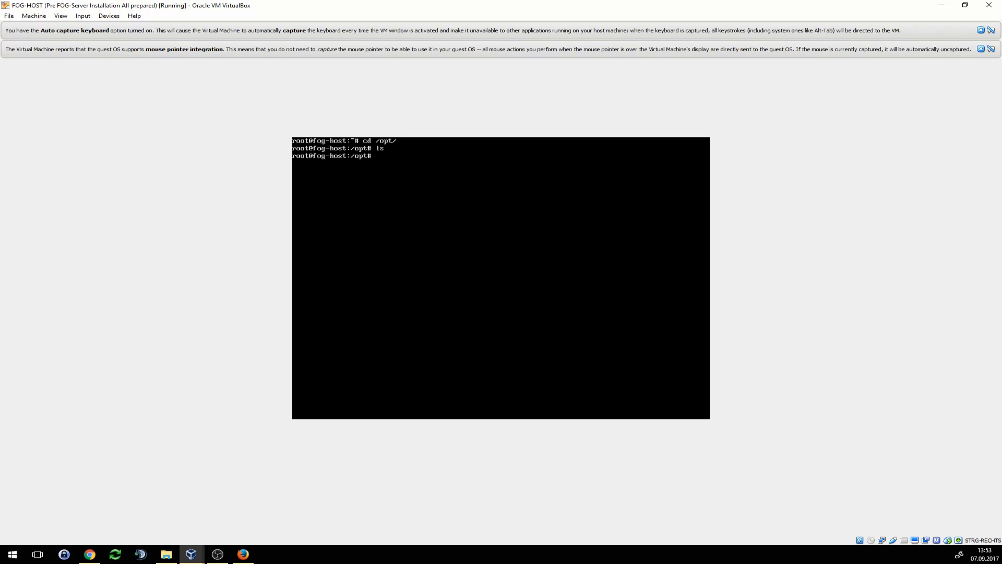
type("clear")
key("Return")
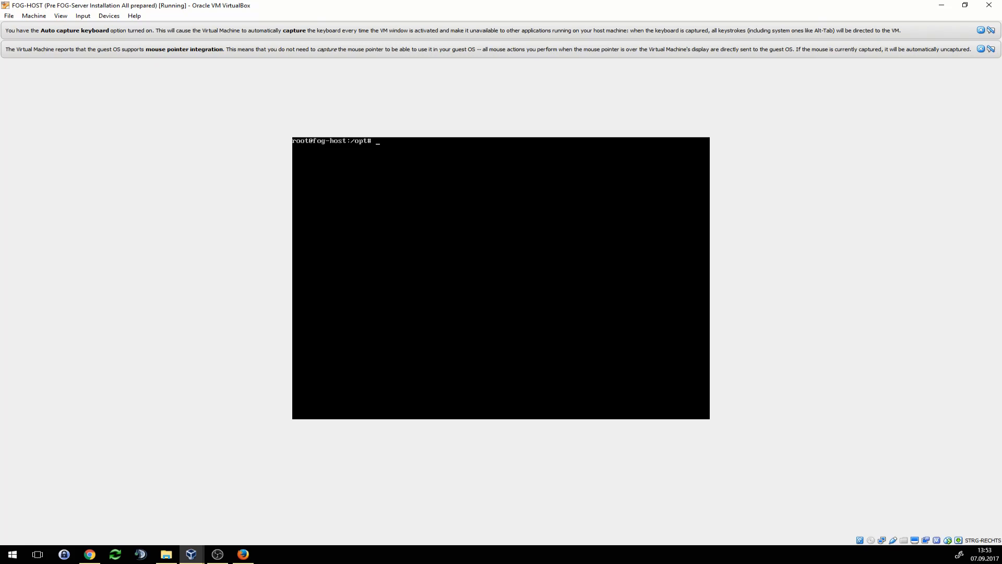
key("alt+Tab")
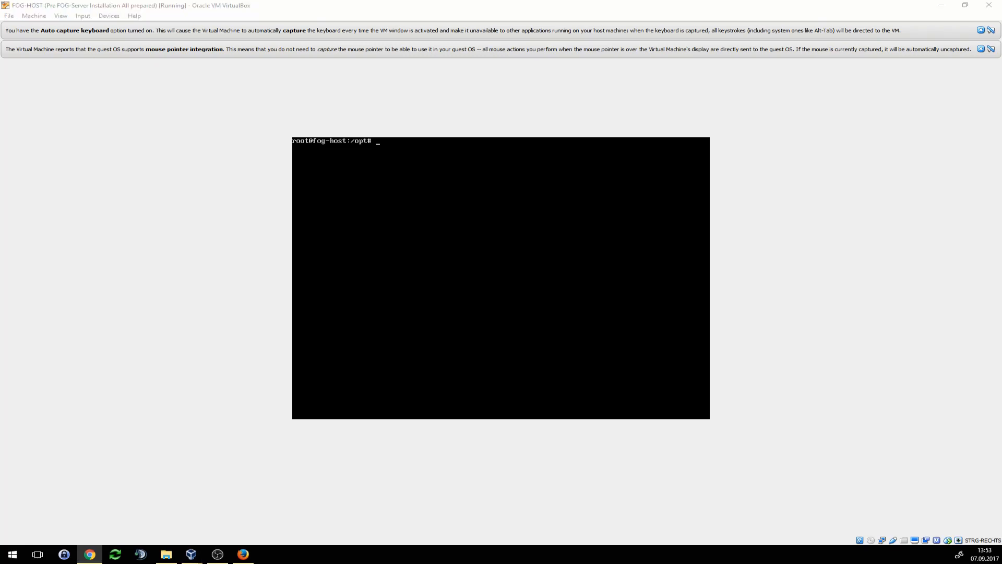
key("alt+Tab")
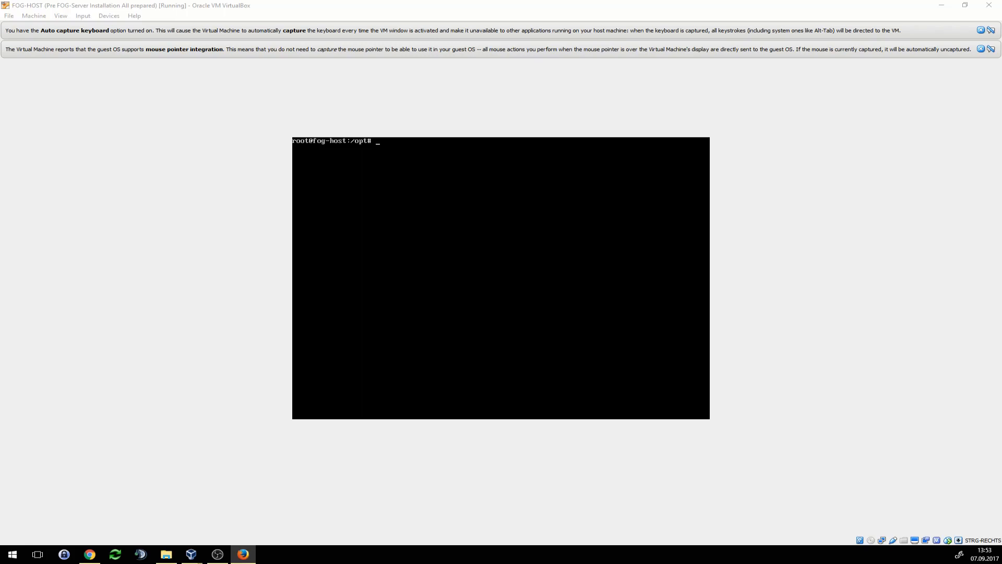
- In Firefox, open SourceForge's FOG files folder and then the fog_1.4.4 folder
left_click_drag(0, 127, 490, 82)
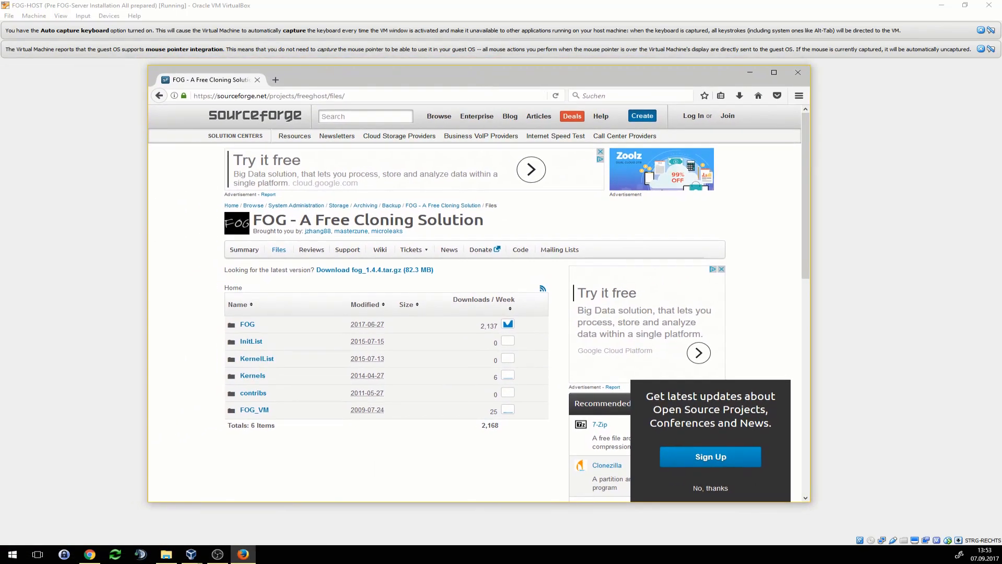
key("alt+Tab")
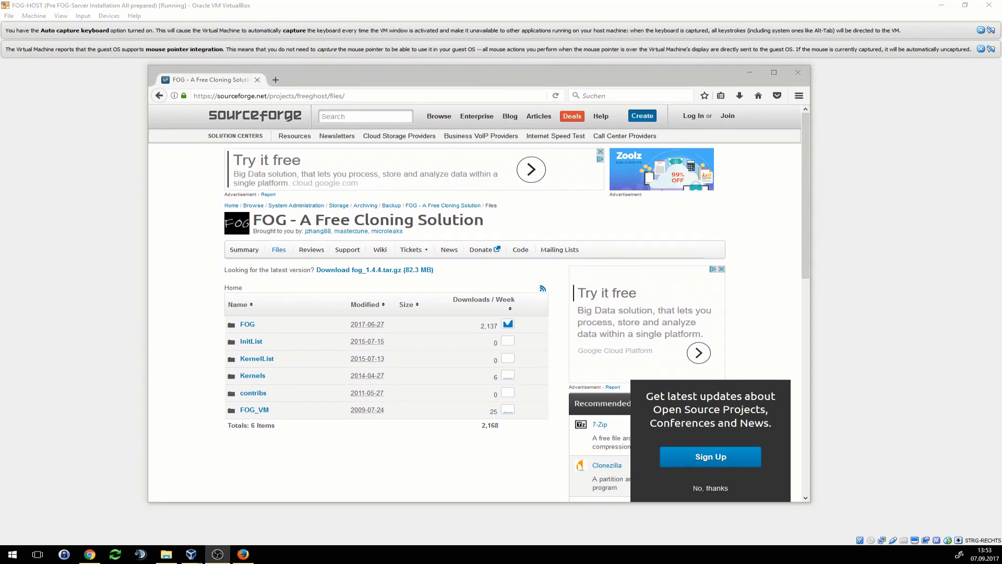
left_click(378, 97)
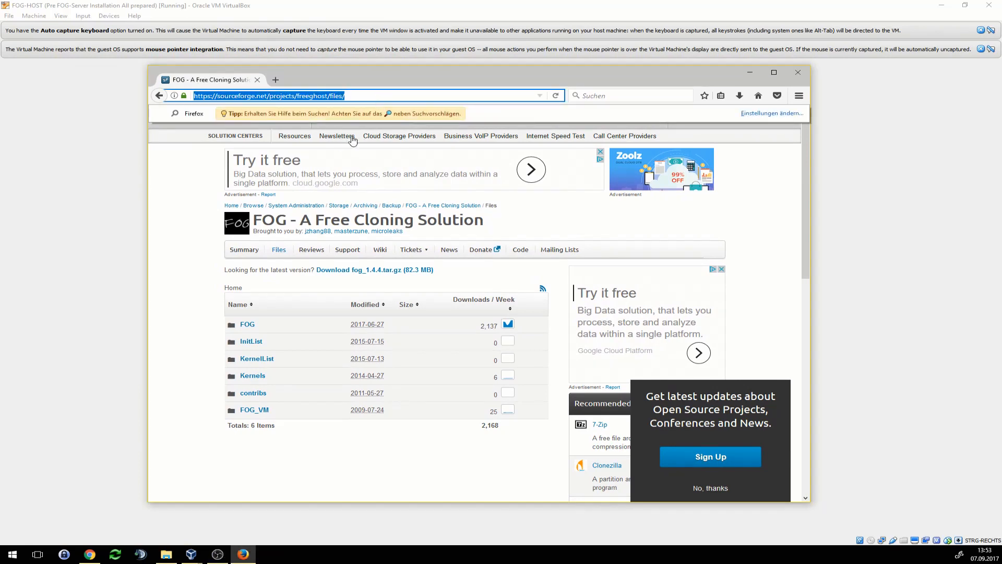
left_click(249, 328)
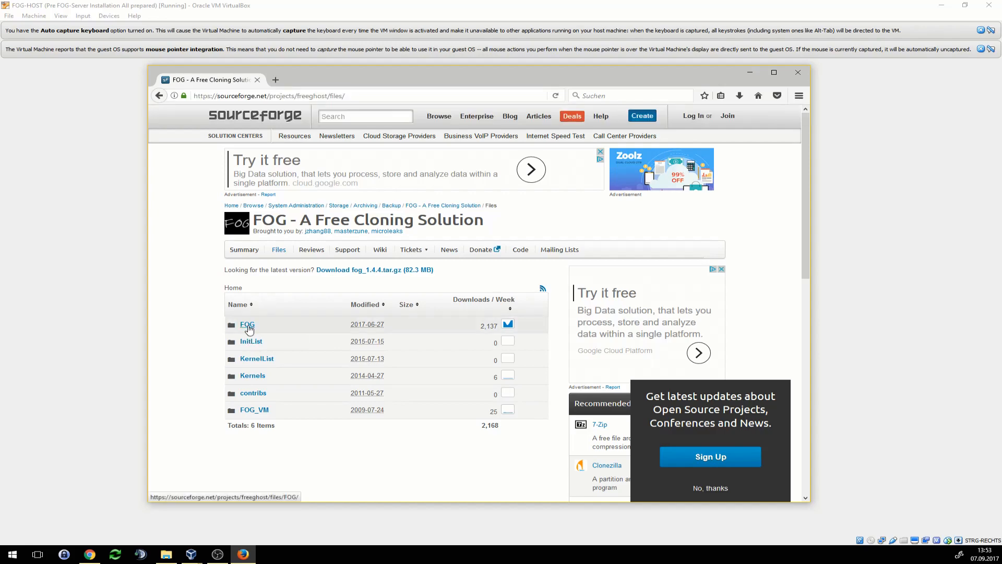
left_click(249, 327)
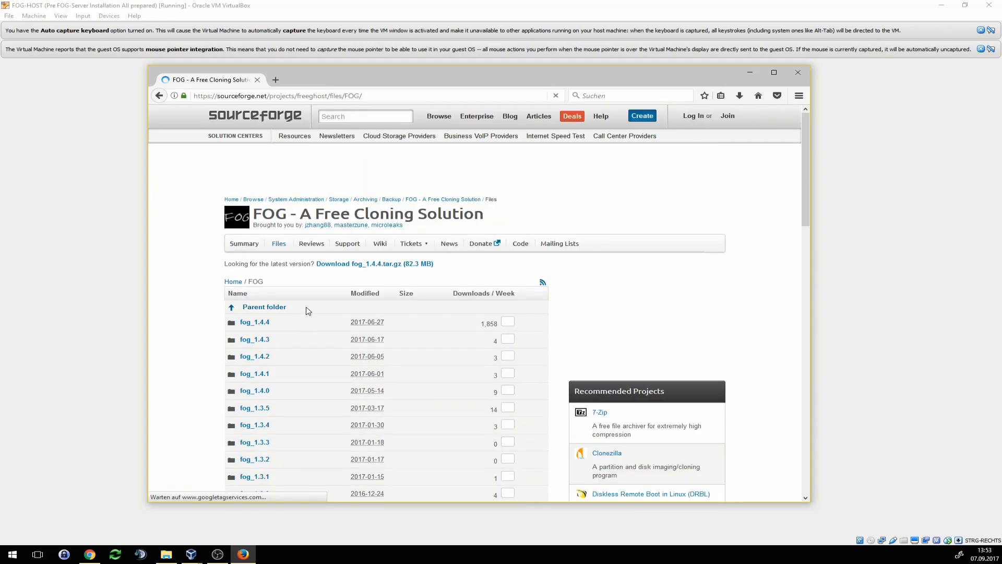
scroll(307, 308, "down", 4)
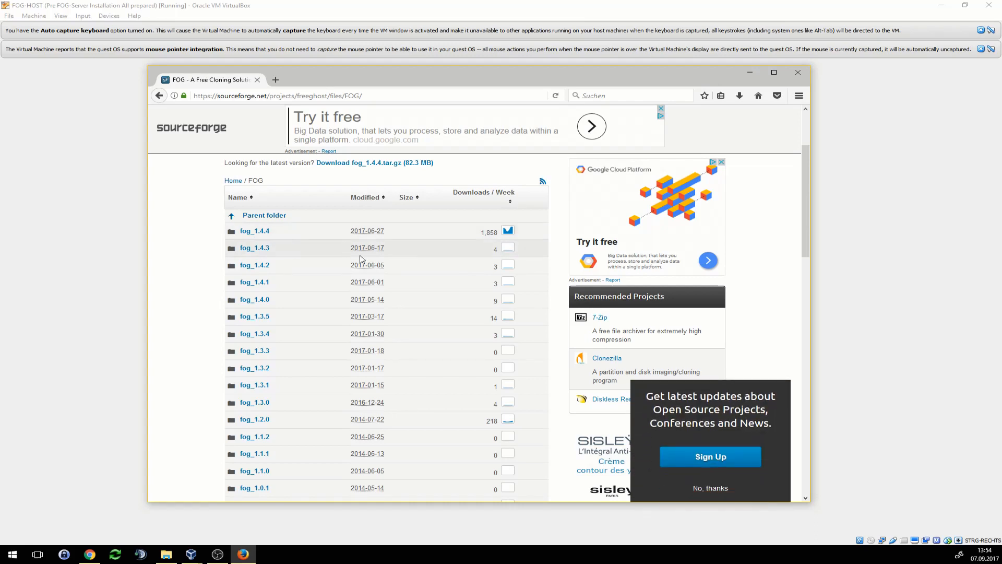
scroll(255, 313, "up", 3)
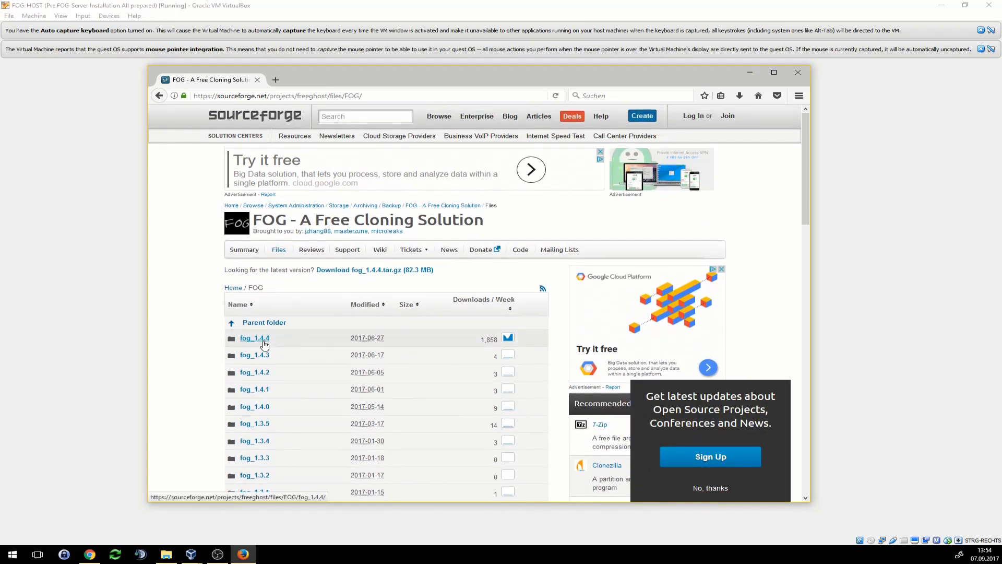
left_click(265, 343)
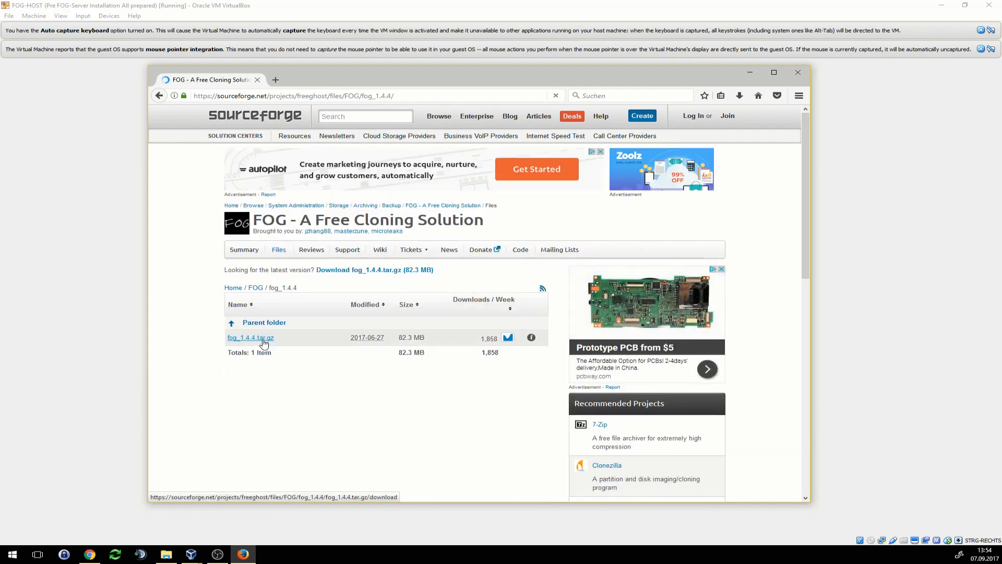
- Copy the fog_1.4.4 folder address from the URL bar and minimize Firefox
left_click(413, 98)
double_click(413, 98)
right_click(412, 98)
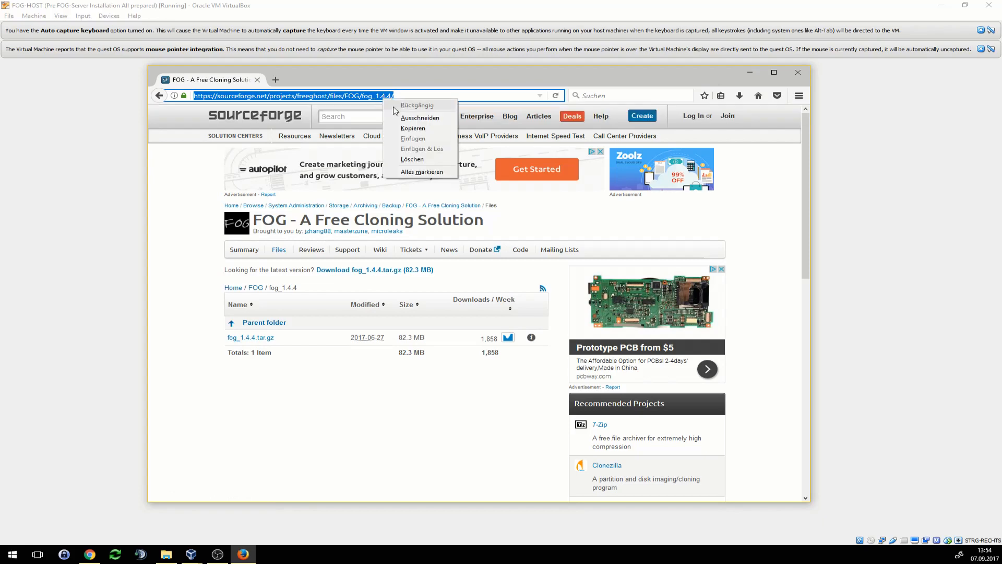
left_click(413, 128)
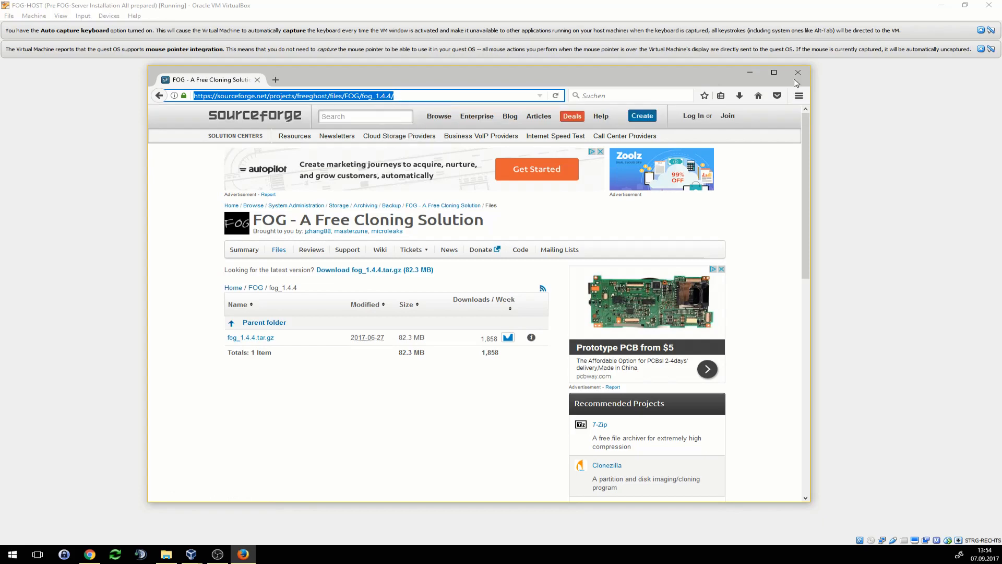
left_click(740, 74)
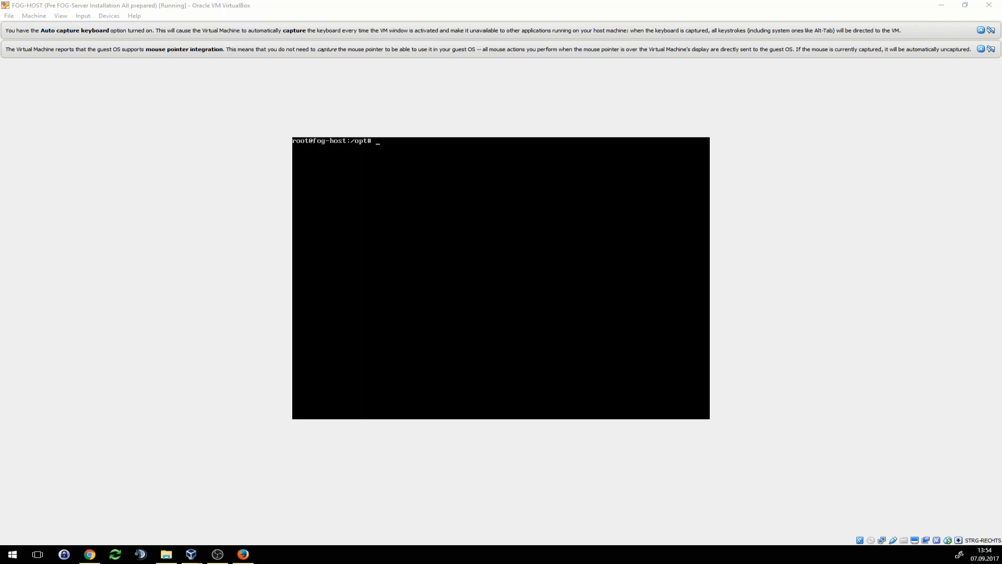
left_click(243, 555)
left_click_drag(412, 74, 0, 209)
left_click(396, 256)
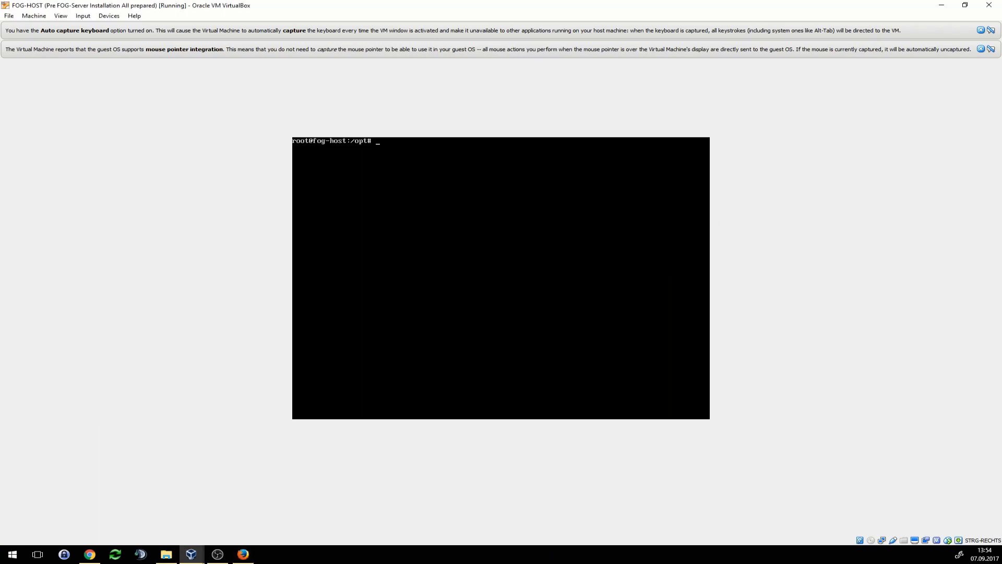
type("wget https://sourceforge.net/projects/")
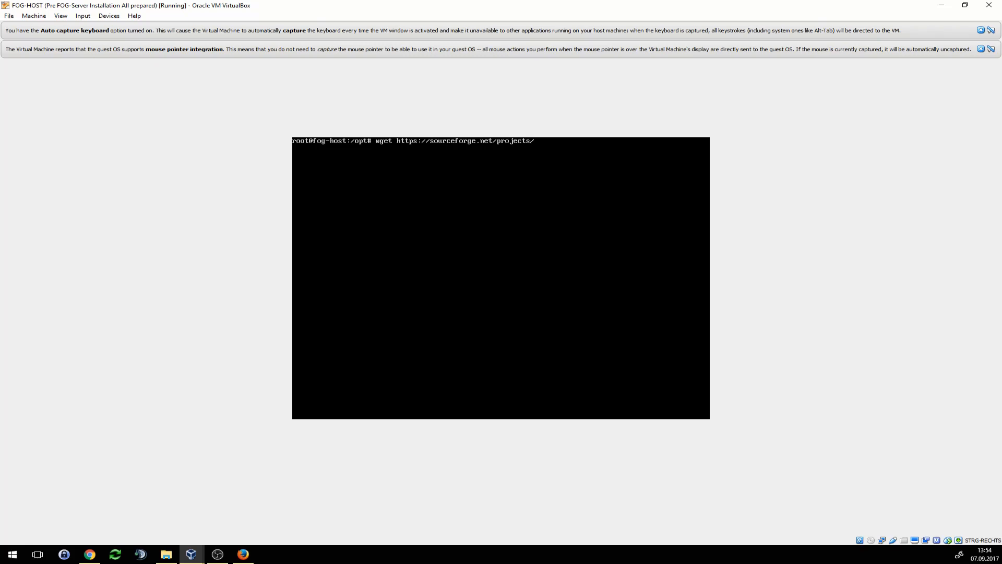
type("freeghost/files/FOG/fog_1.4.4/fog_1.4.4.tar.gz")
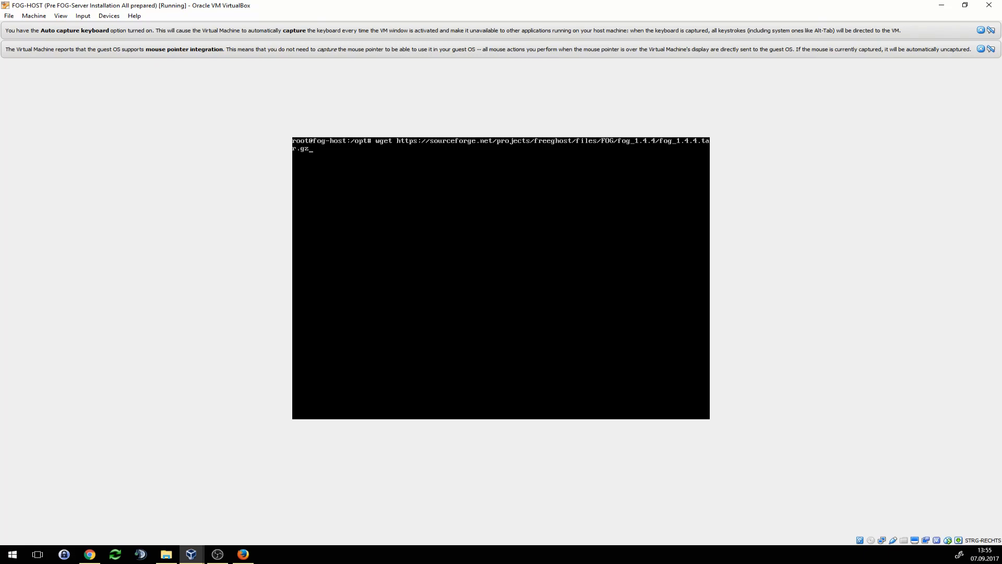
- Check the copied URL's ending in Firefox, then move the browser off the VM console
left_click_drag(0, 224, 415, 235)
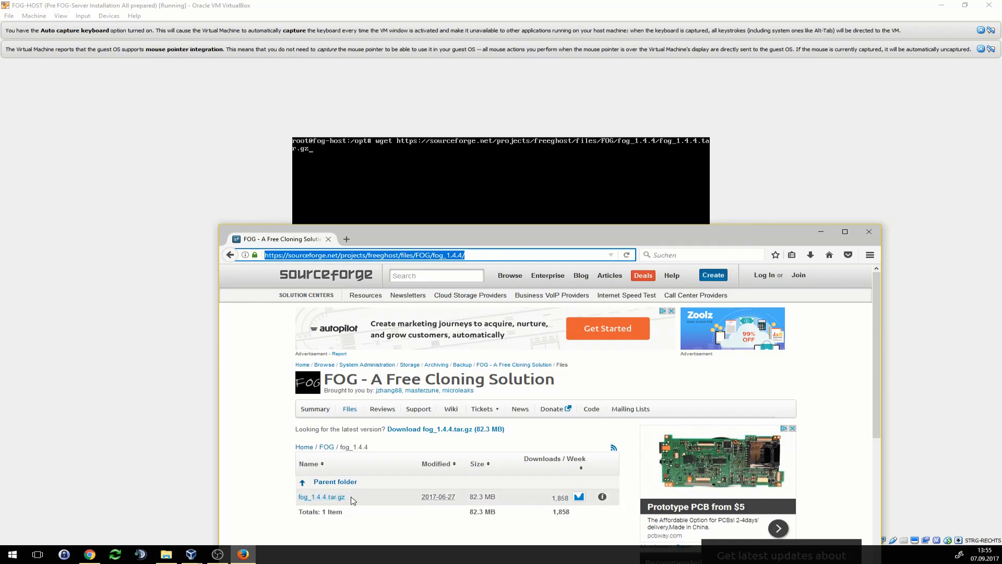
left_click(479, 255)
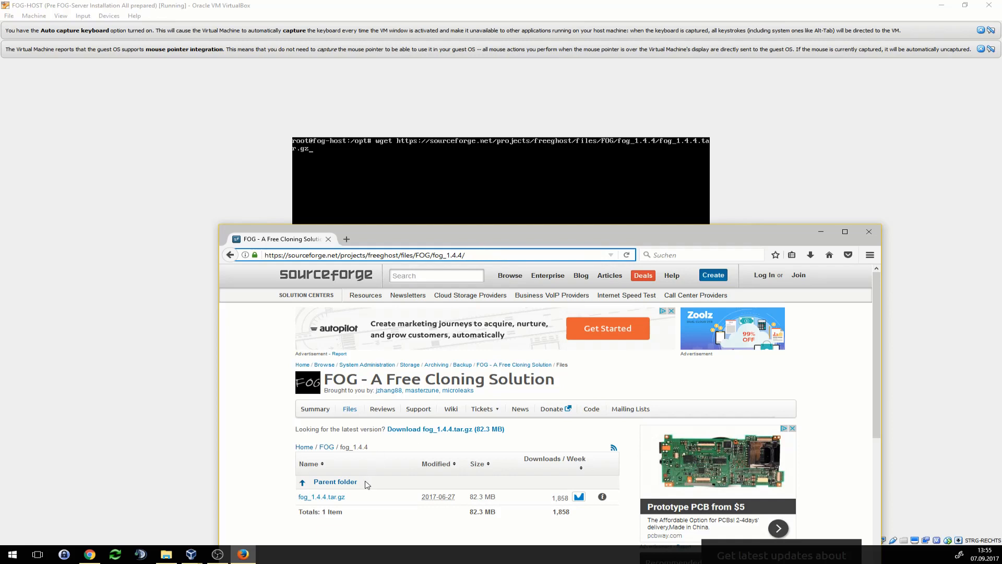
mouse_move(291, 500)
left_mouse_down()
mouse_move(338, 500)
mouse_move(293, 492)
mouse_move(299, 499)
left_mouse_up()
left_click(275, 486)
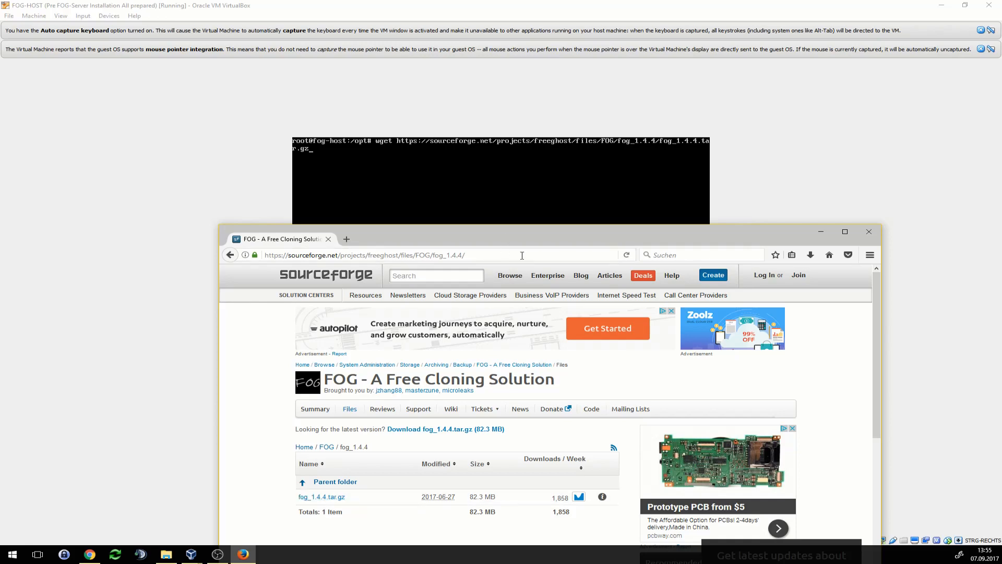
left_click(821, 231)
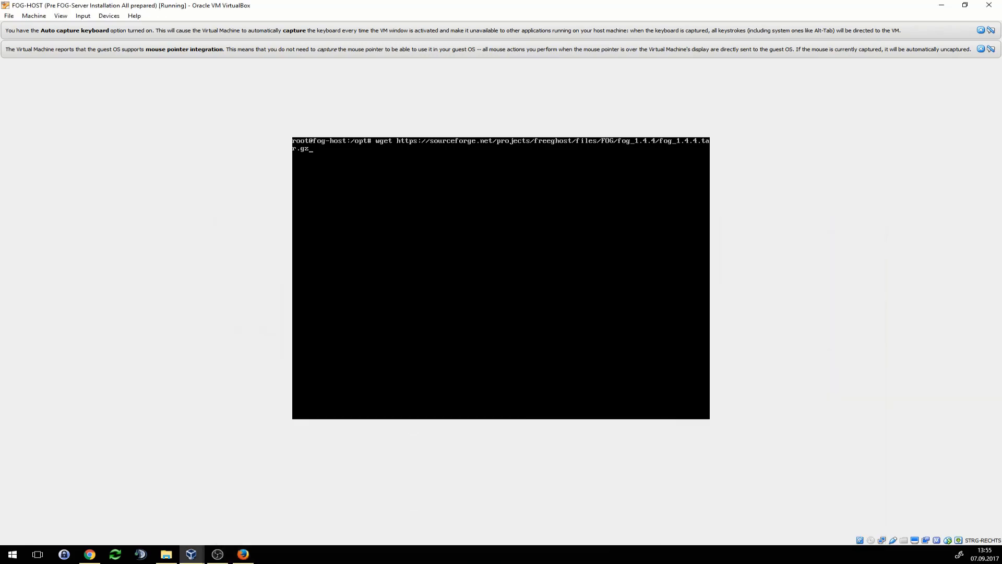
- Run the wget download so fog_1.4.4.tar.gz (82342505 bytes) is saved in /opt
key("Return")
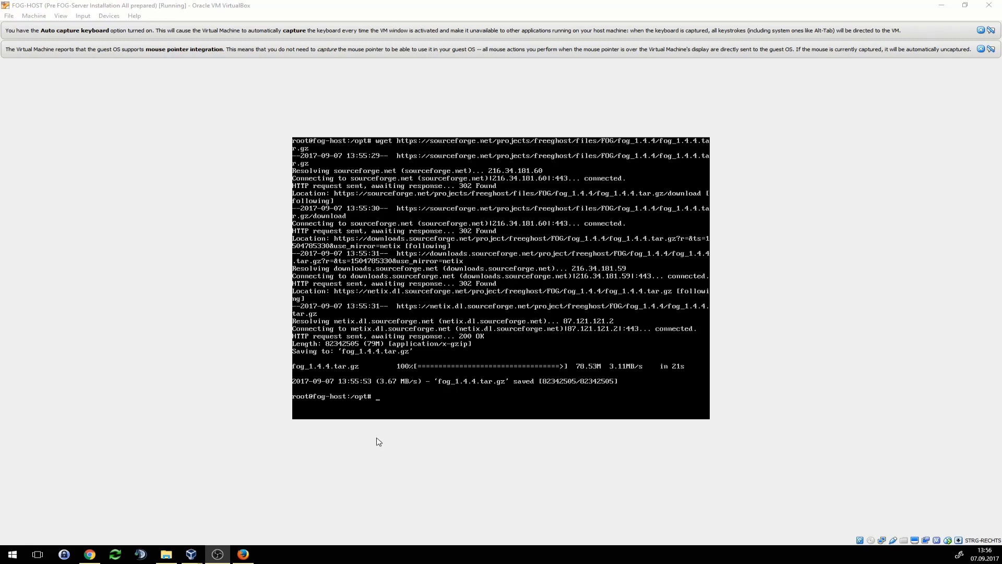
- Extract fog_1.4.4.tar.gz with tar -xzf and list the contents of /opt
key("alt+Tab")
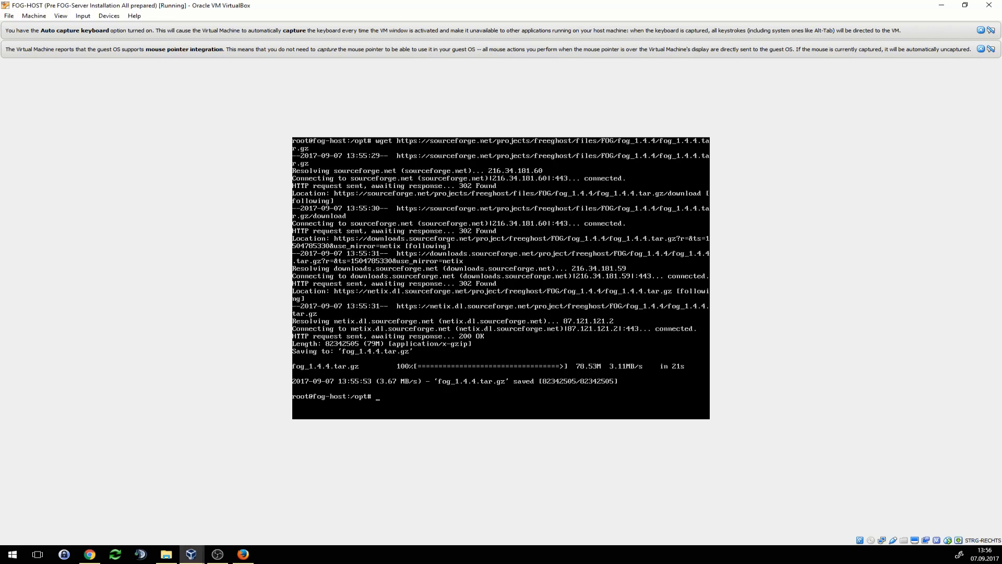
type("tar -xzf fog_1.4.4.tar.gz")
key("Return")
type("ls")
key("Return")
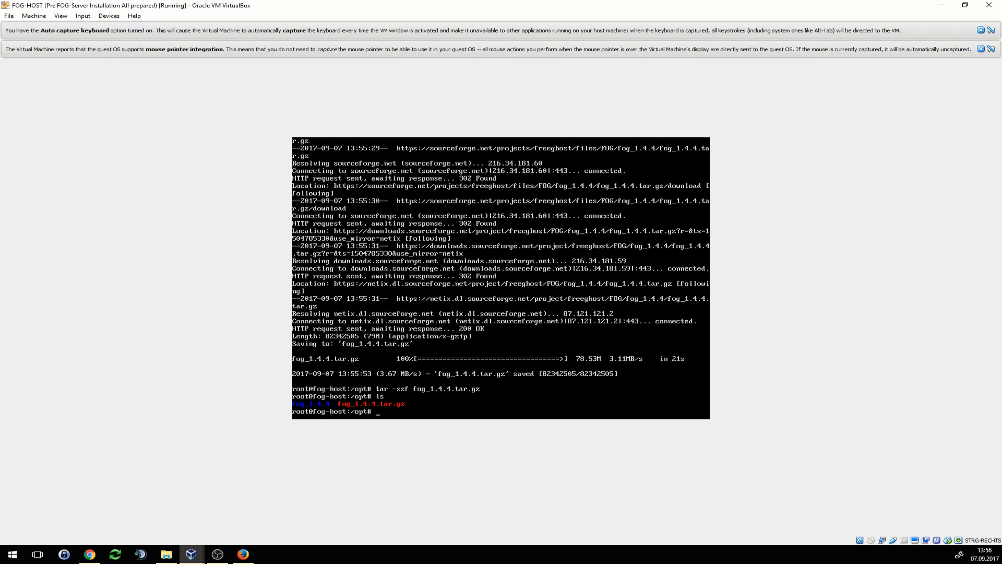
- Change into fog_1.4.4/bin, clear the screen, and list its files showing installfog.sh
type("cd f")
key("Tab")
key("Return")
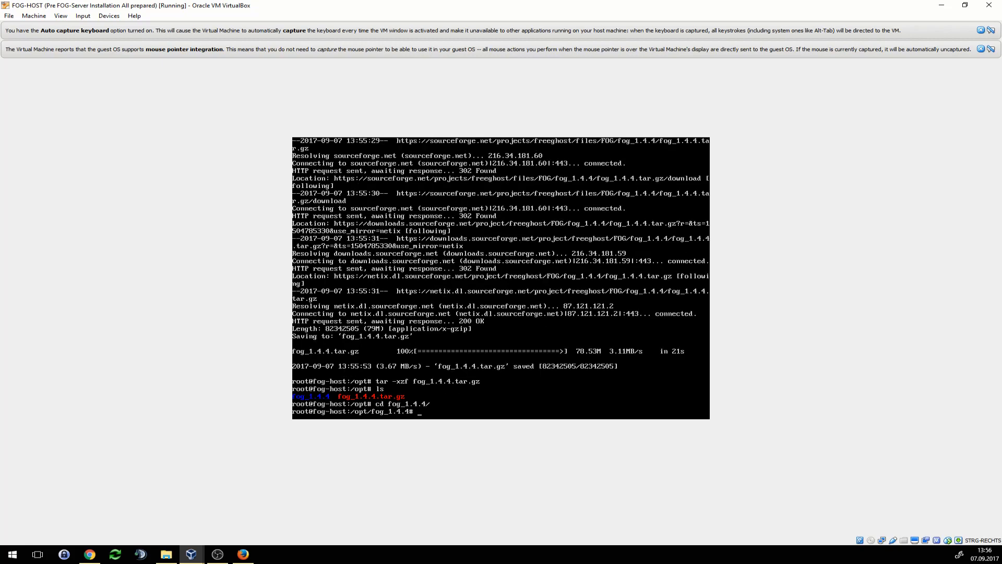
type("cd bin/")
key("Return")
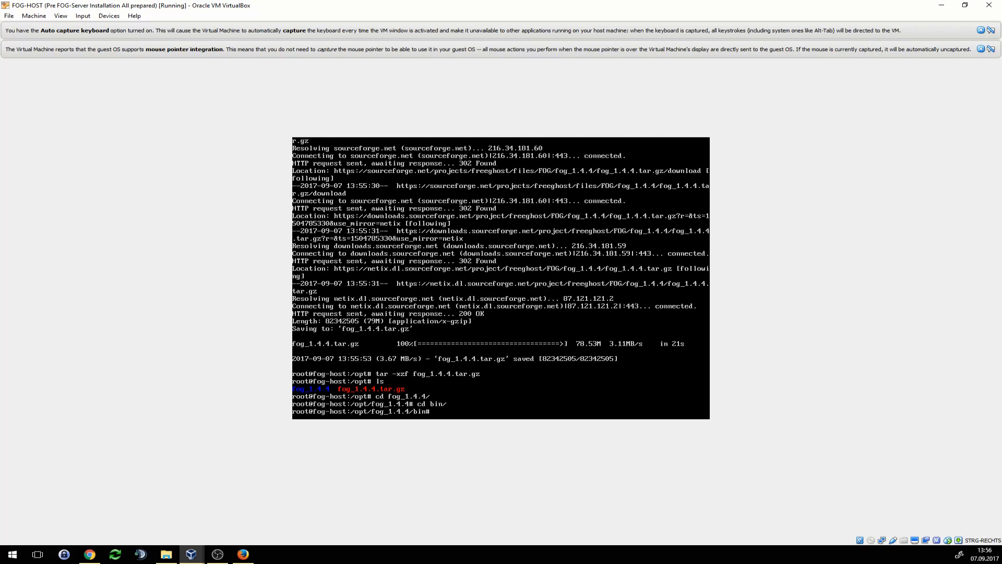
type("clear")
key("Return")
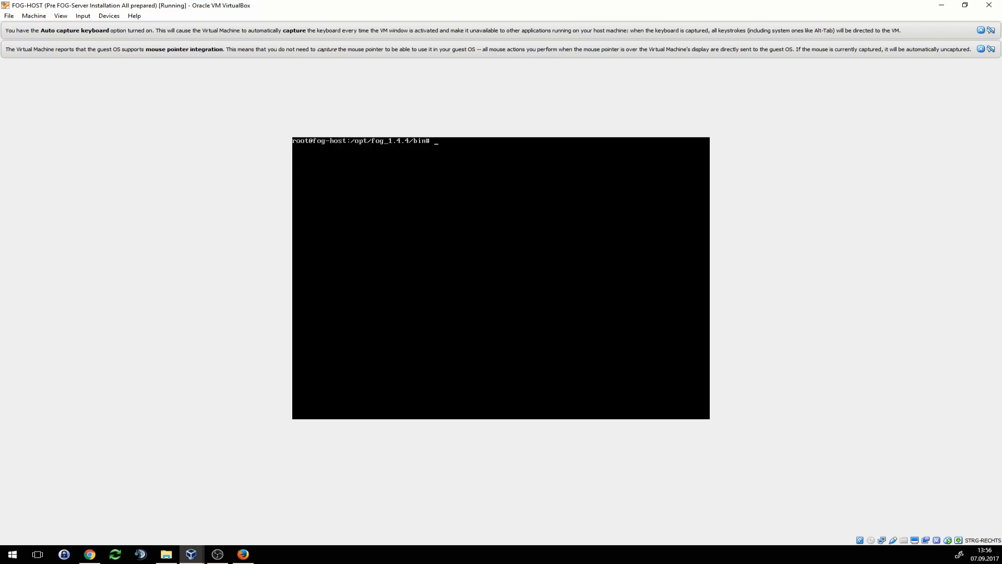
type("ls")
key("Return")
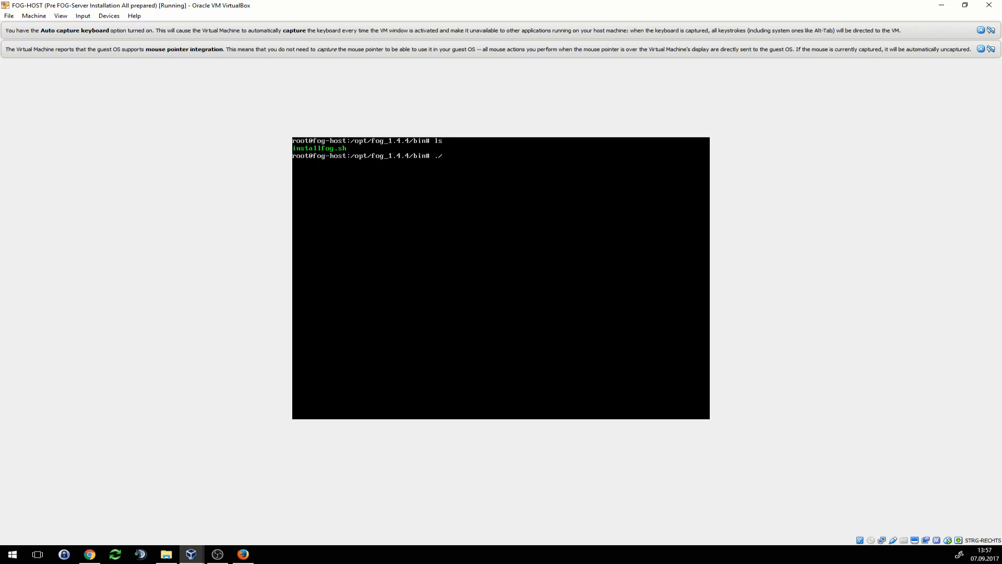
- Launch installfog.sh, choose Debian based Linux (2), and agree to remove old apache/php files
type("instal")
key("Tab")
key("Return")
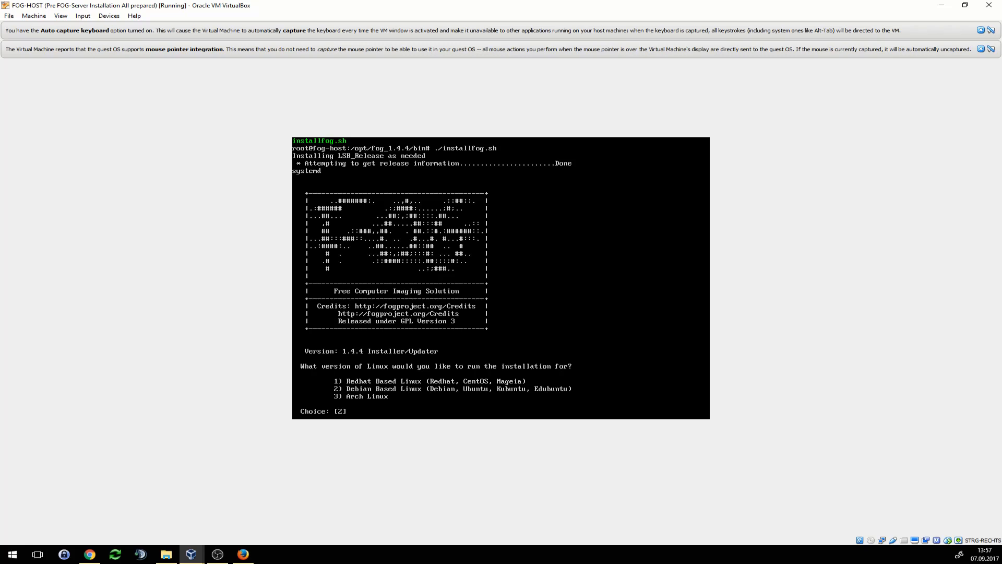
type("2")
key("Return")
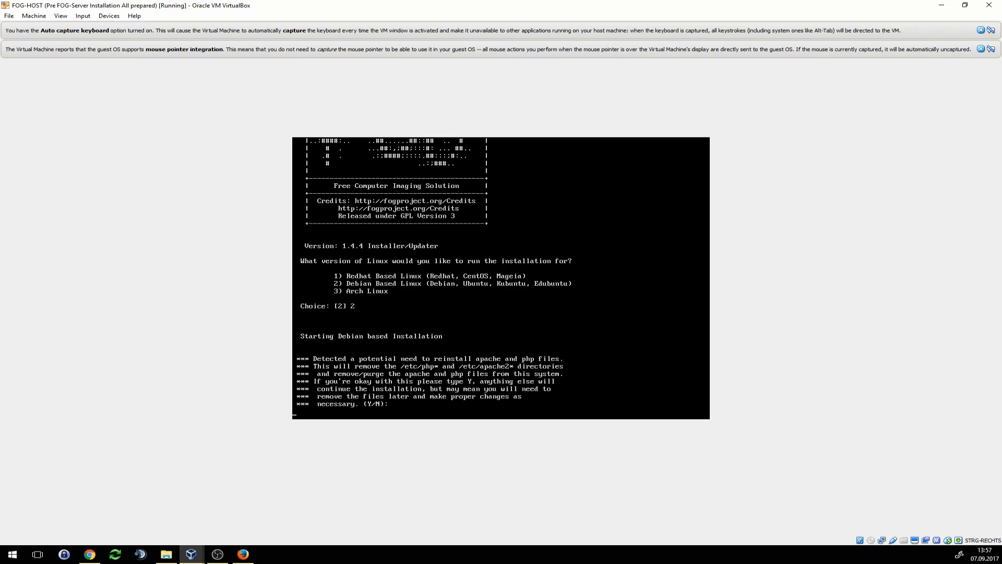
type("Y")
key("Return")
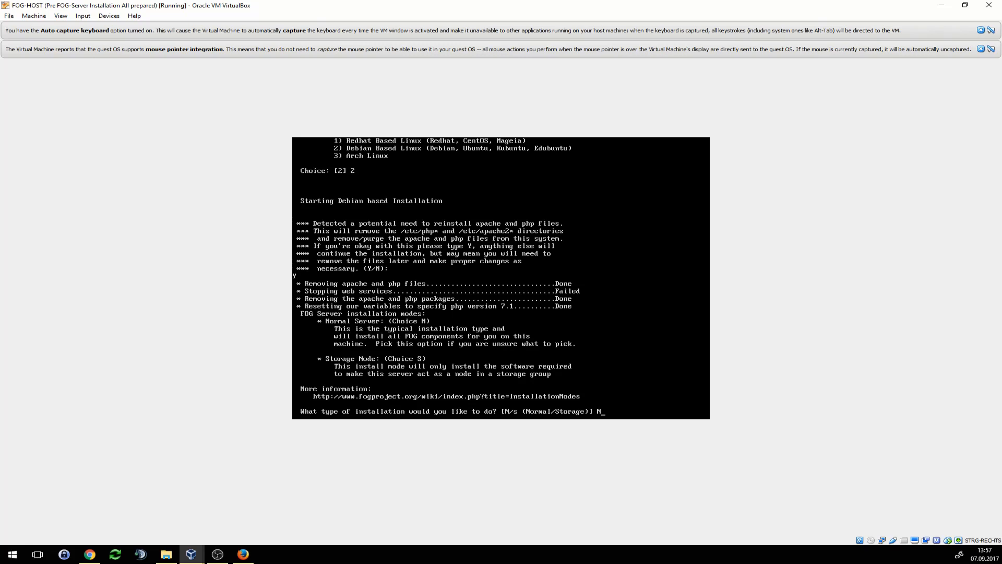
- Choose a normal server install at 192.168.10.40 on the default interface, and agree to set a router address
key("Return")
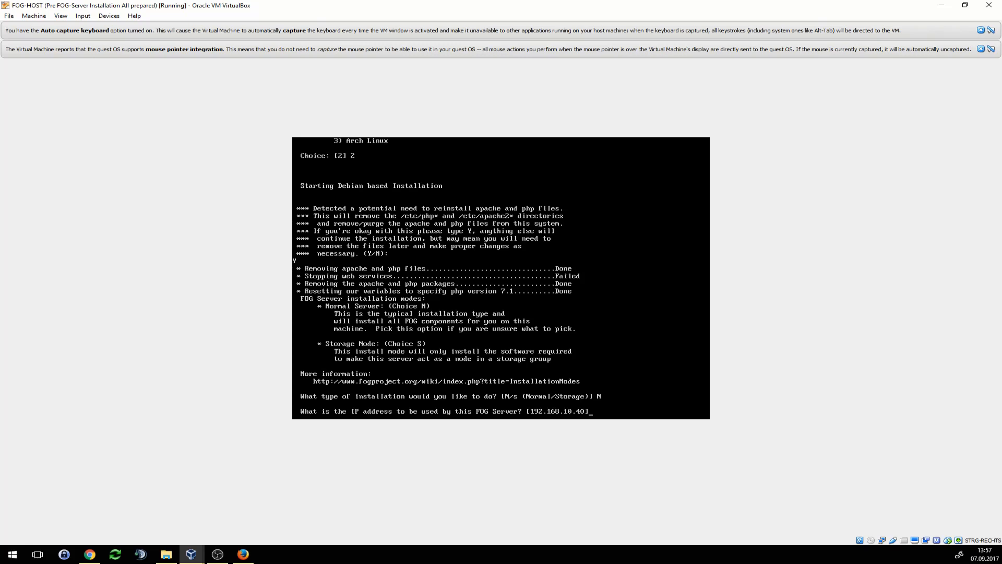
key("Return")
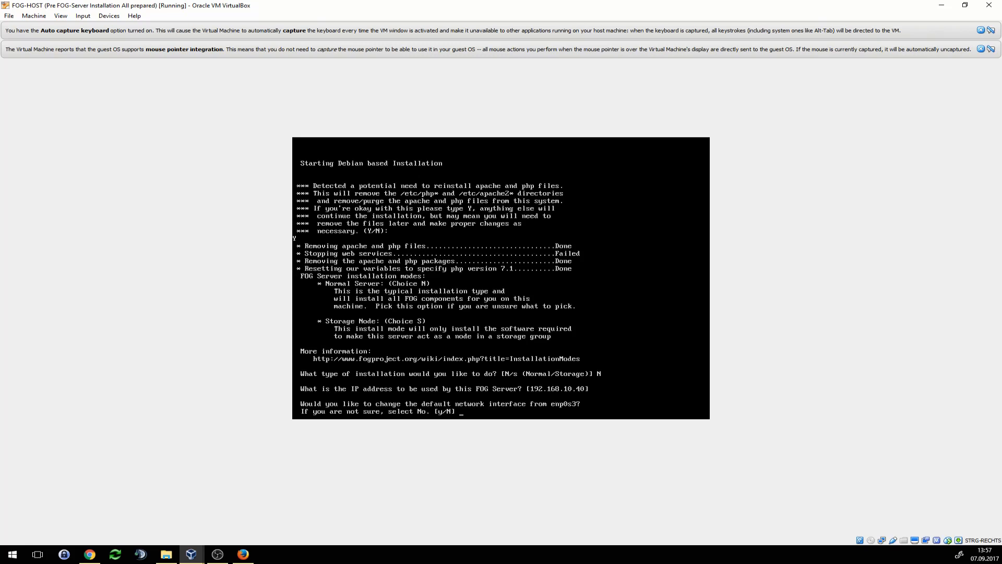
type("N")
key("Return")
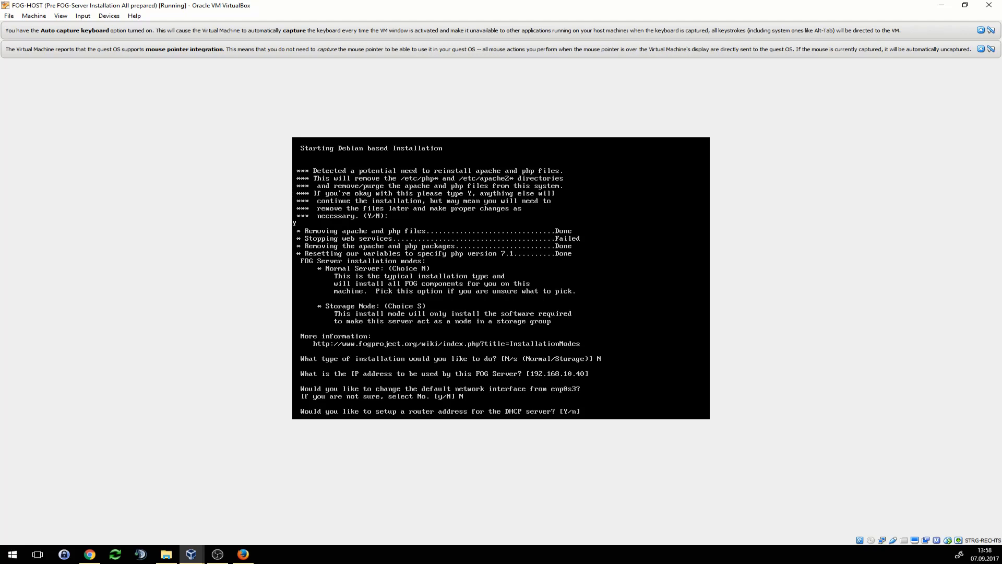
type("Y")
key("Return")
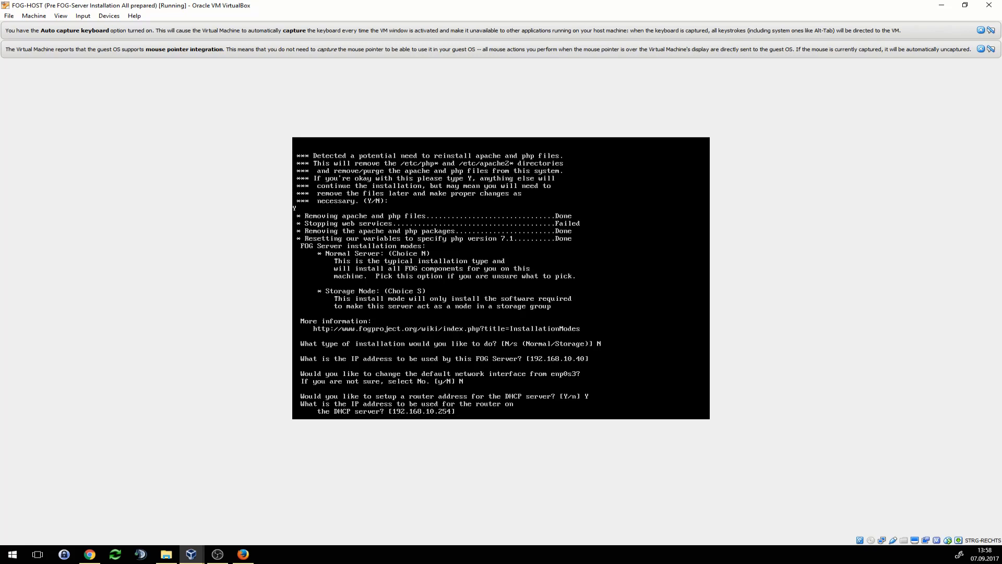
- Accept 192.168.10.254 as router and DNS, decline FOG DHCP and language packs, and start installing
key("Return")
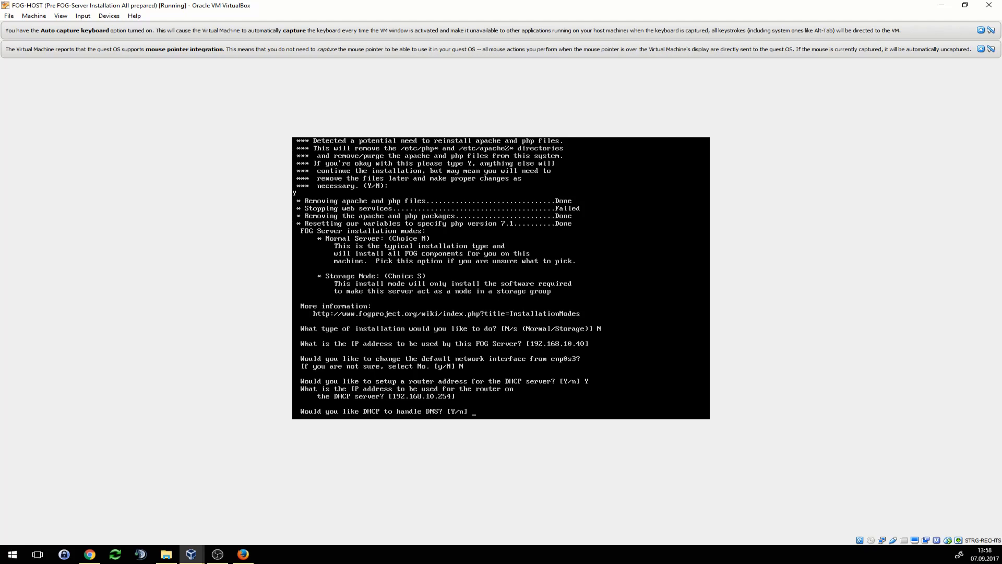
key("Return")
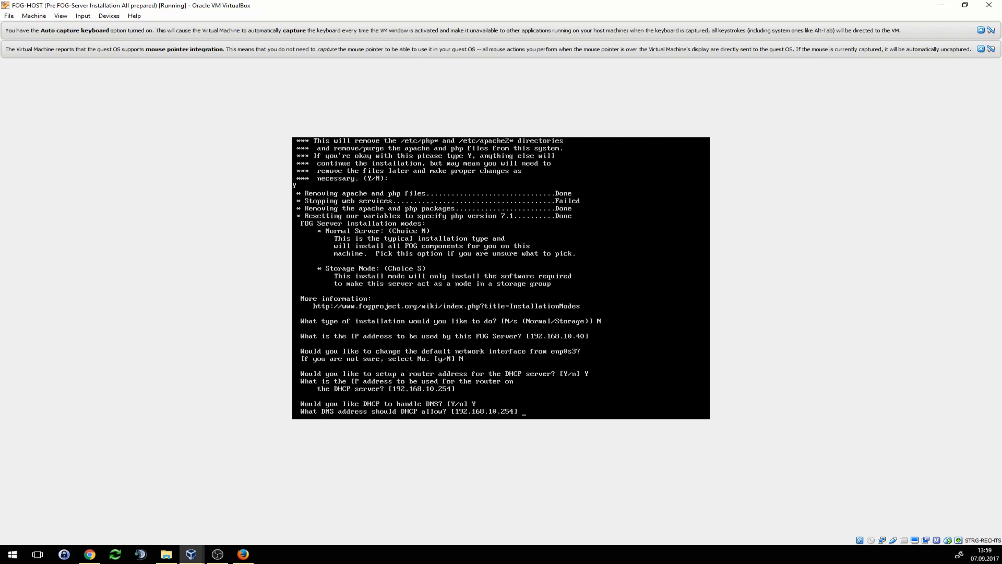
key("Return")
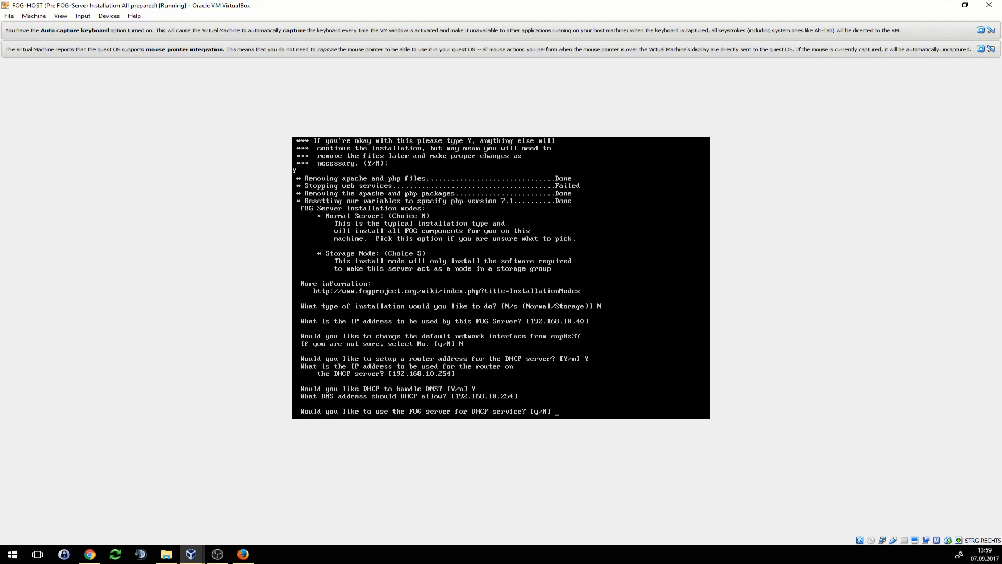
type("N")
key("Return")
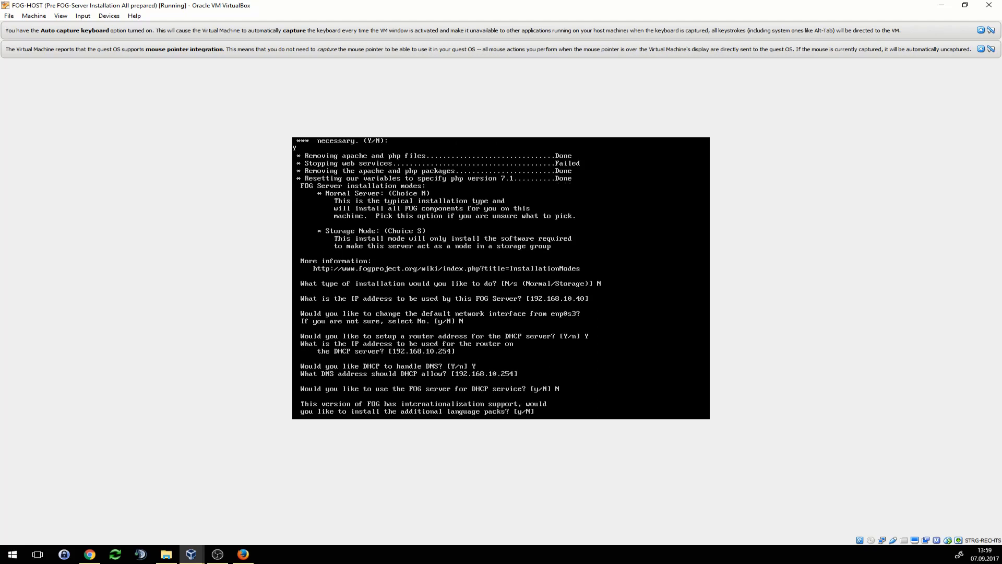
type("N")
key("Return")
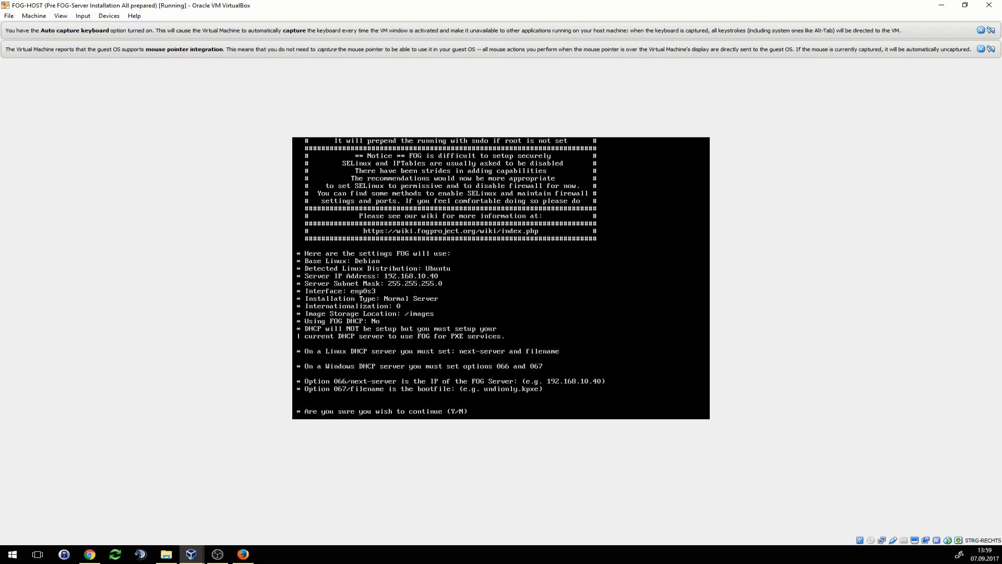
key("Return")
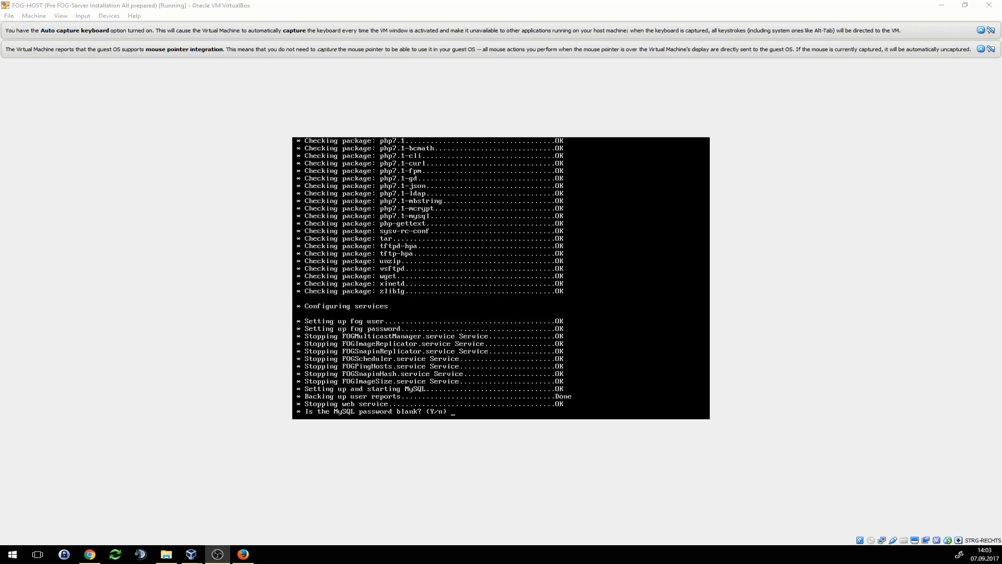
- Answer Y to confirm the MySQL password is blank so installation continues
left_click(501, 278)
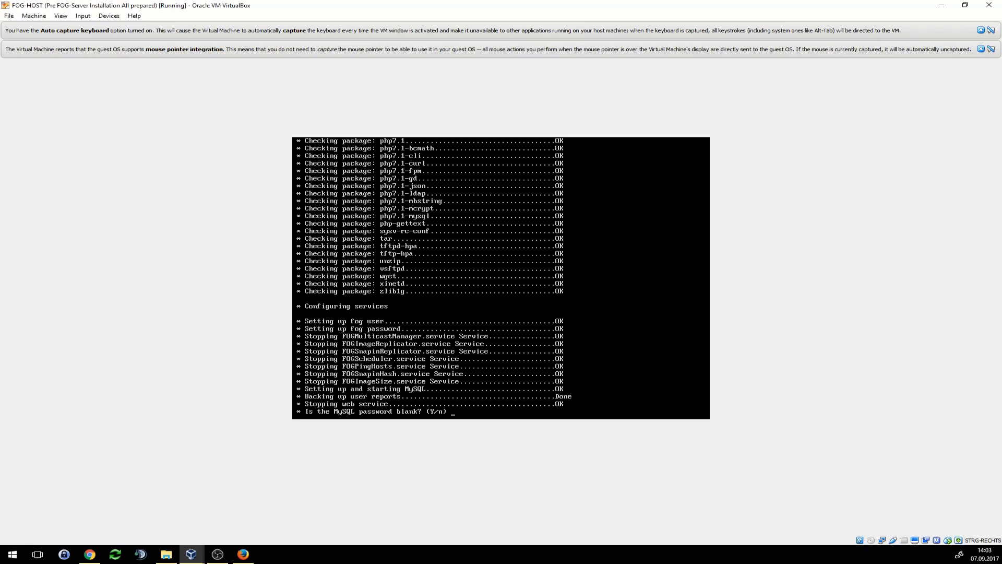
type("Y")
key("Return")
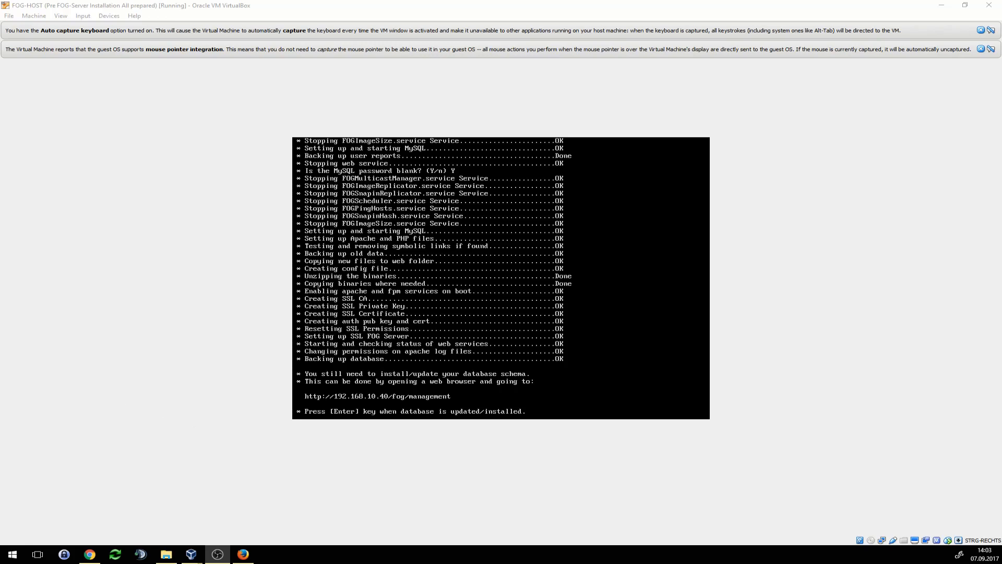
- Open 192.168.10.40/fog/management in the browser beside the VM console
left_click(243, 554)
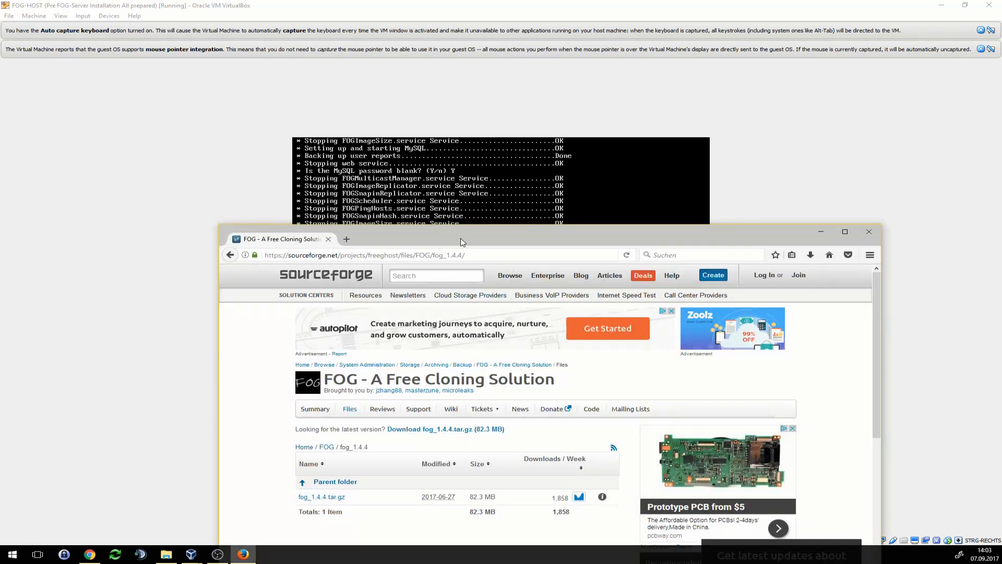
left_click_drag(462, 242, 805, 181)
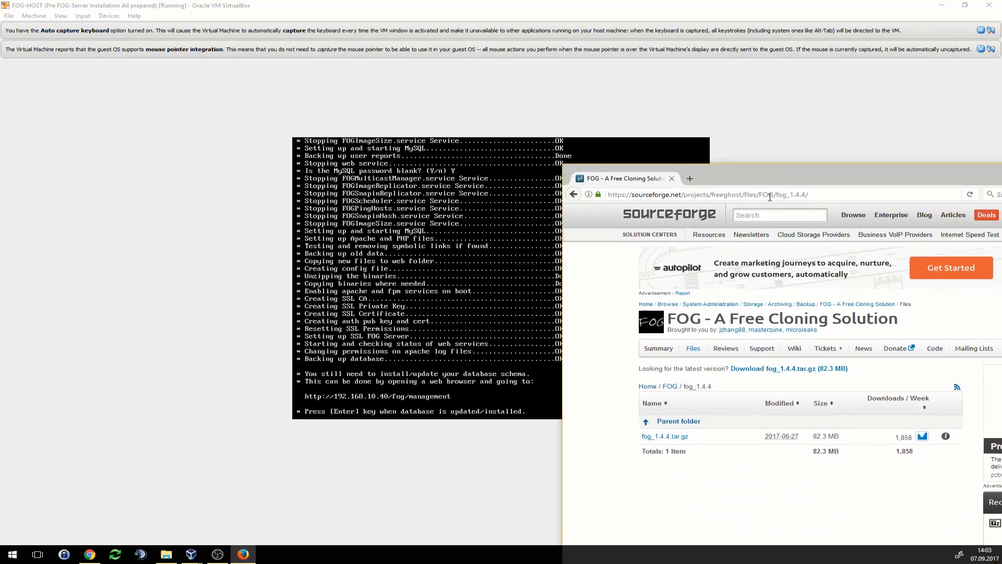
left_click(716, 195)
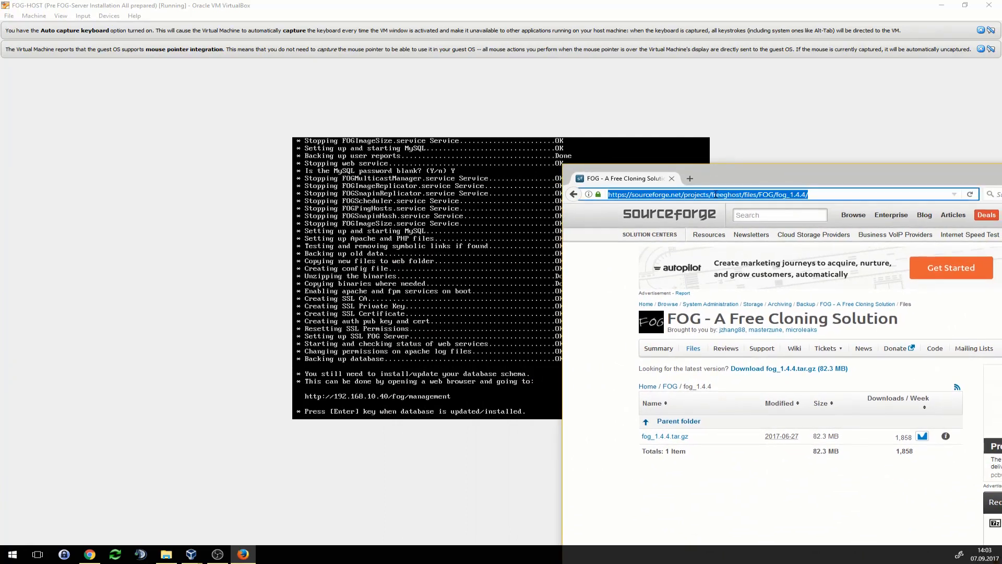
type("192.168.10")
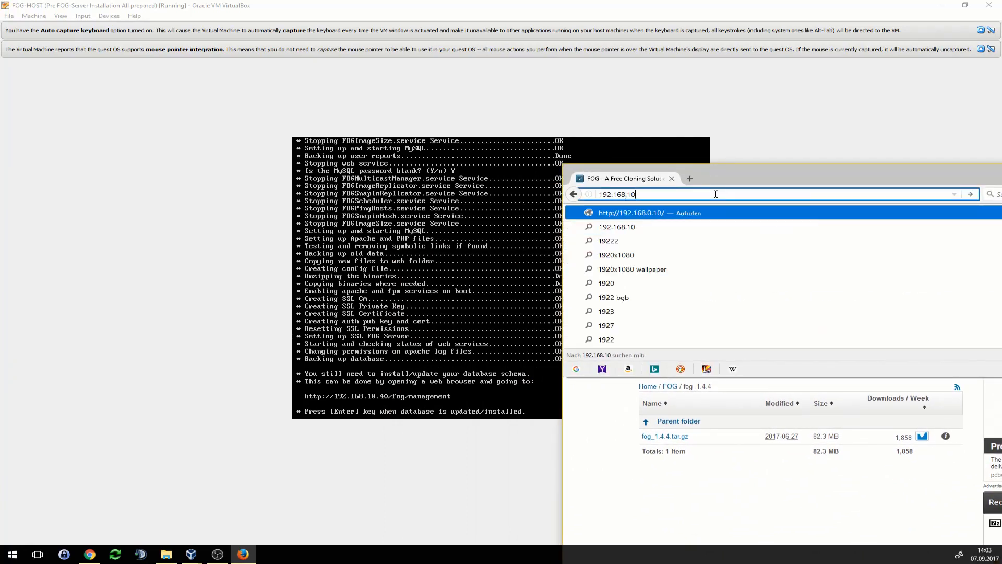
type(".40/fog/ma")
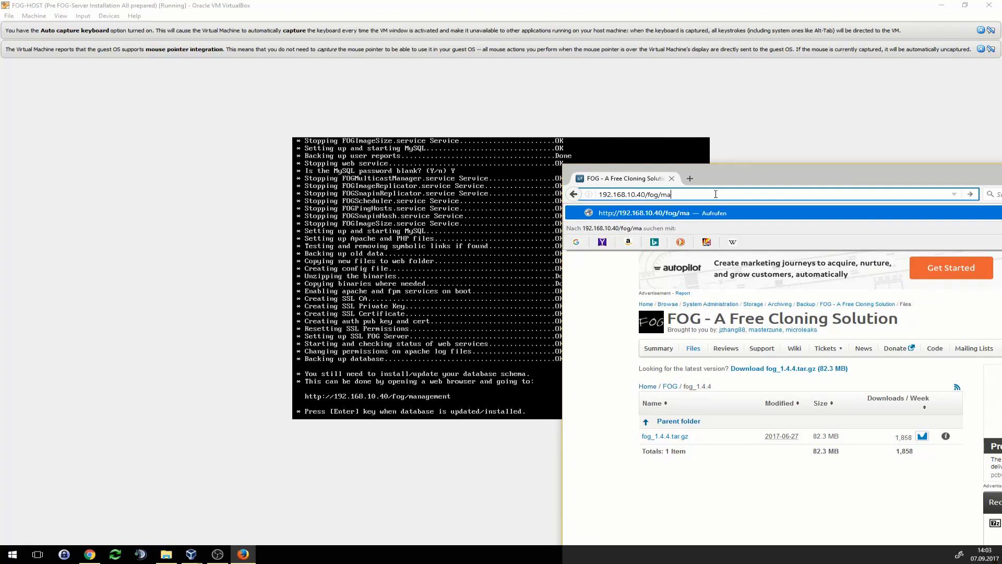
type("nagement")
key("Return")
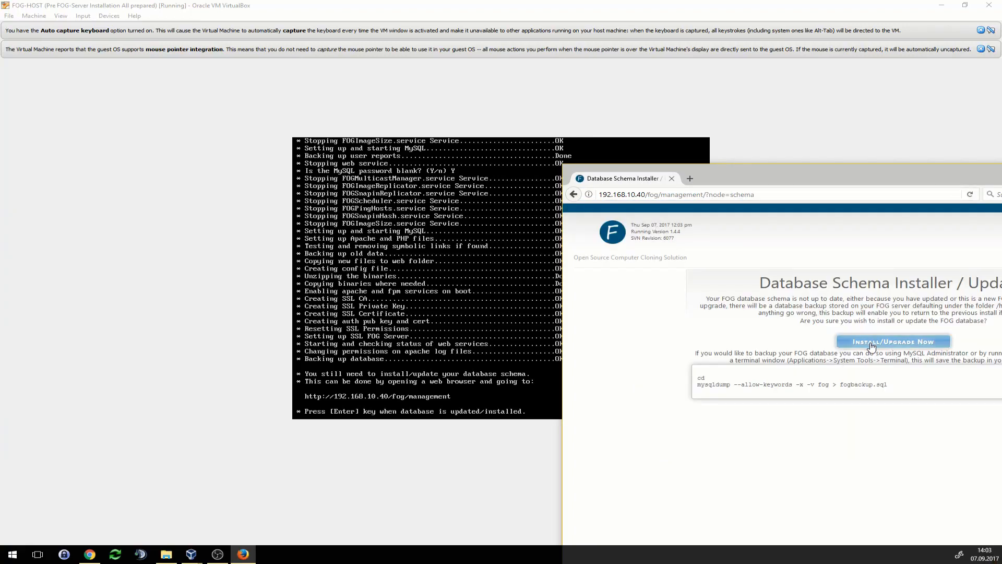
- Install the FOG database schema and let the console installer finish with Setup complete
left_click(872, 344)
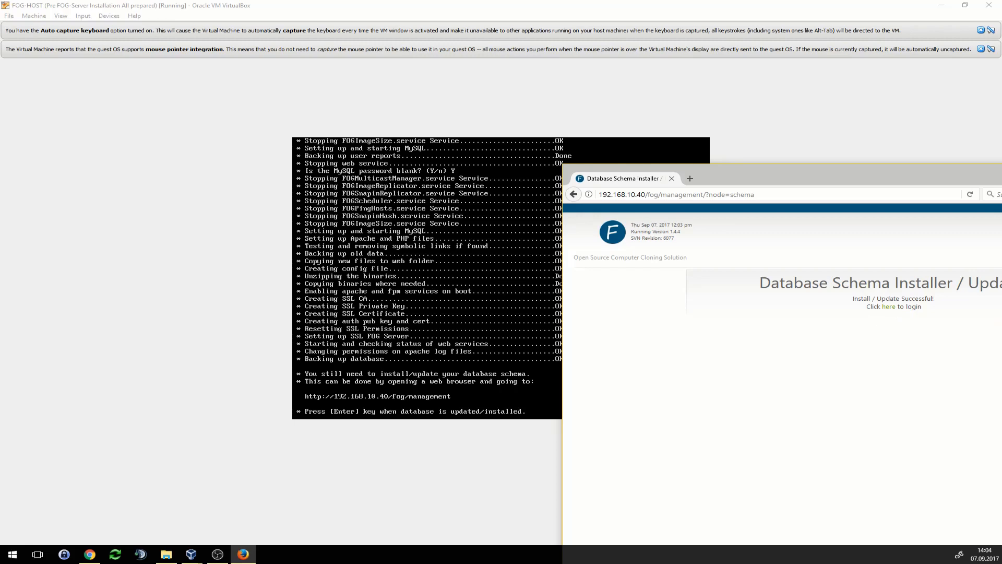
key("alt+Tab")
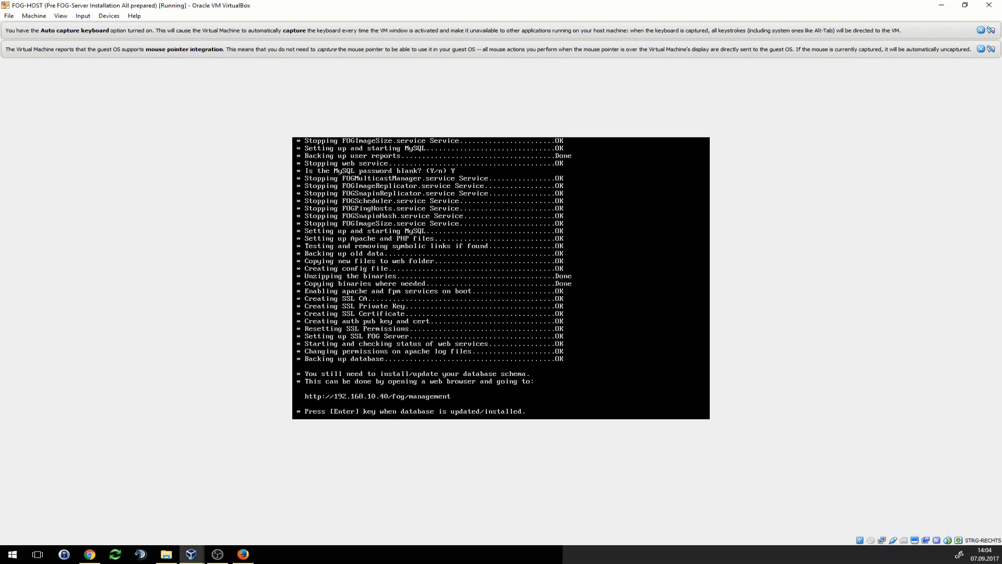
key("Return")
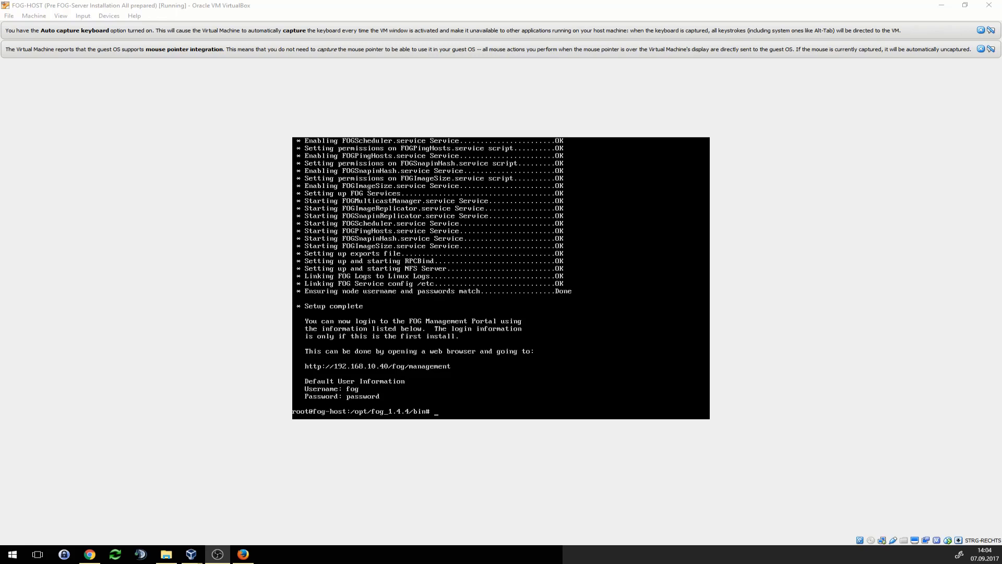
key("alt+Tab")
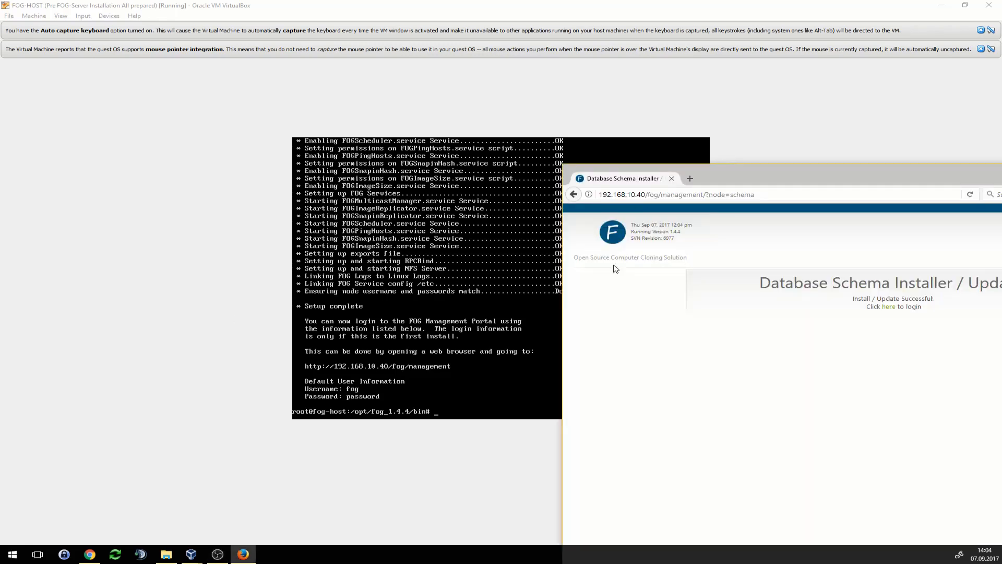
- Sign in to FOG Management with the default web credentials, declining to save the login
left_click_drag(808, 182, 748, 145)
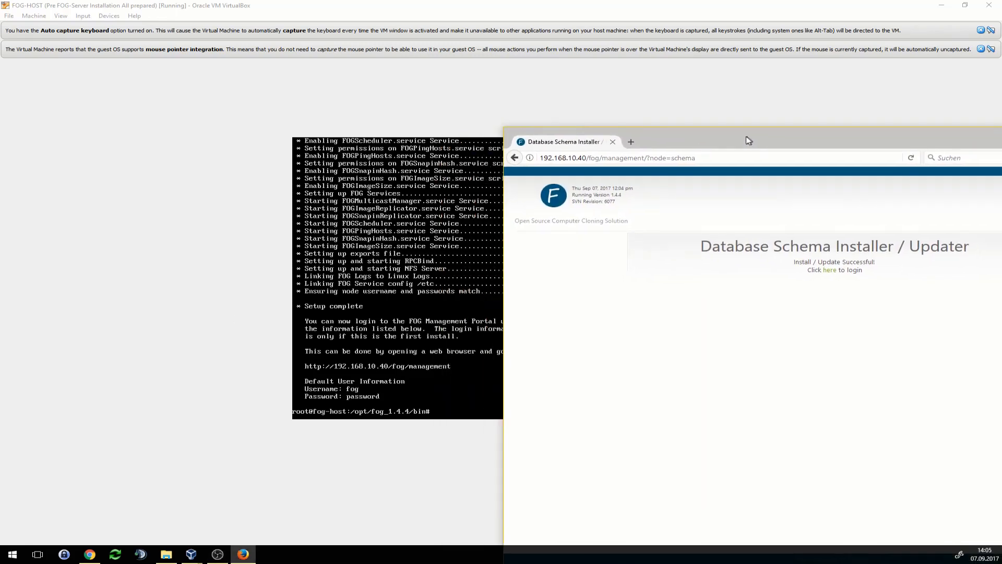
left_click(830, 275)
left_click(817, 273)
type("f")
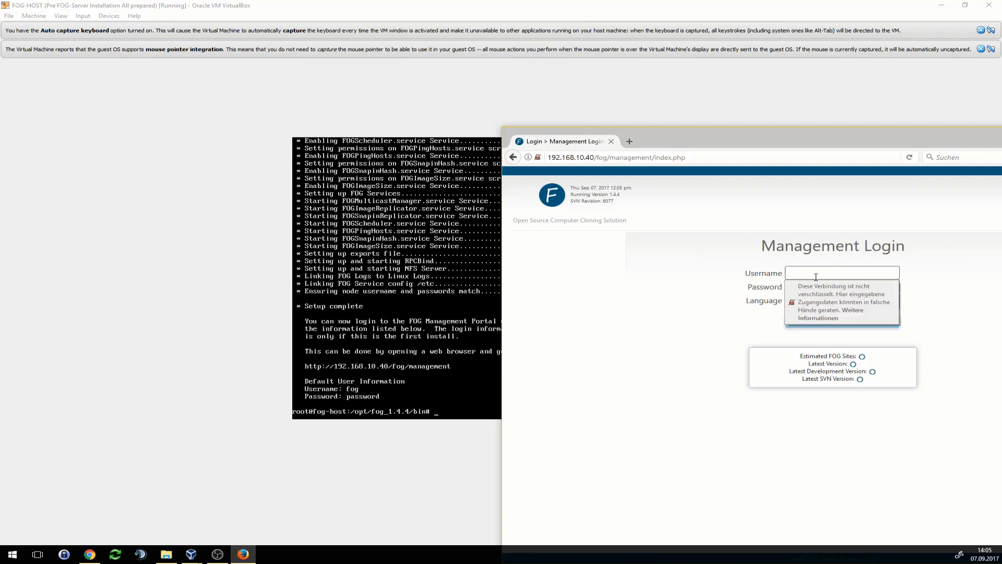
type("og")
key("Tab")
type("password")
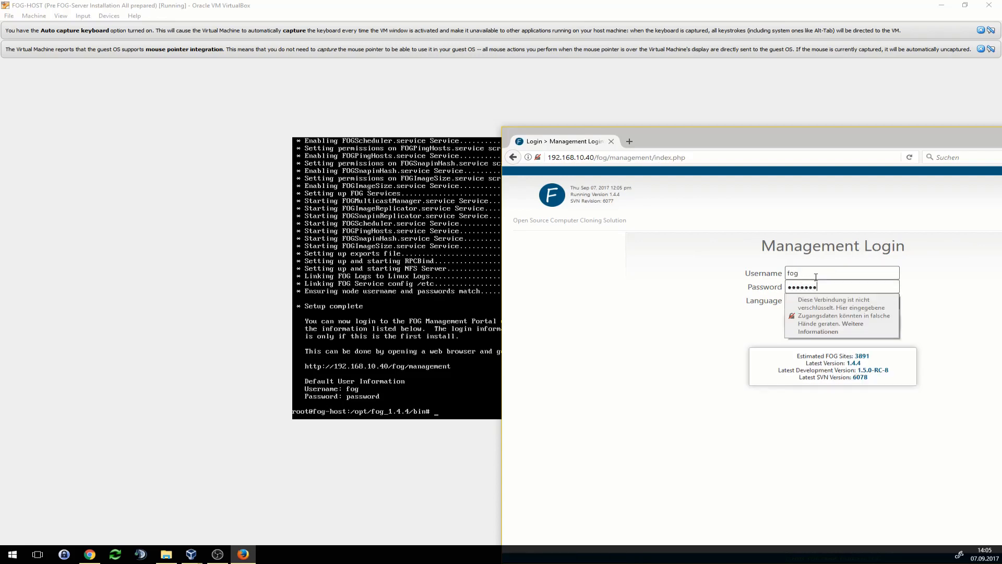
key("Return")
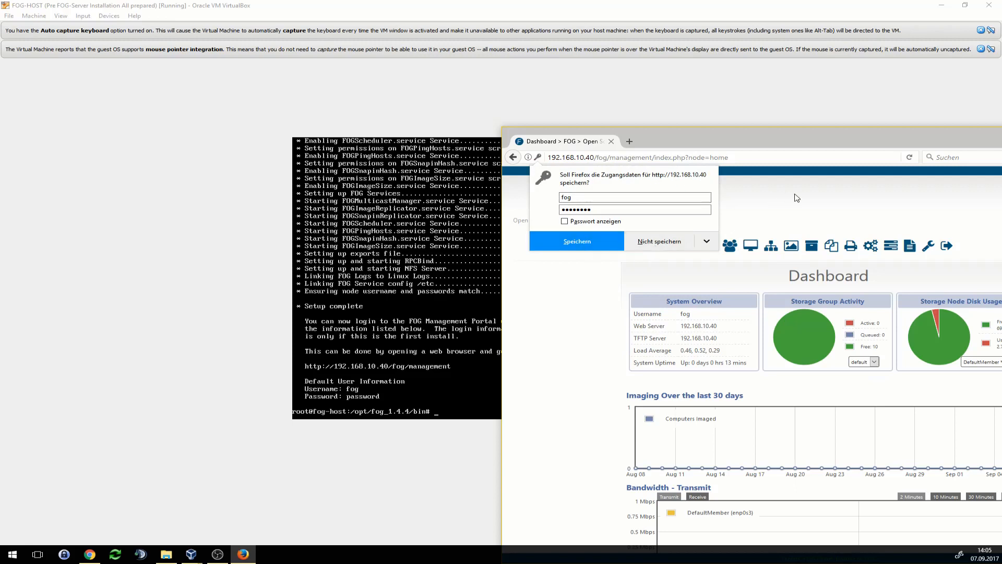
left_click(692, 246)
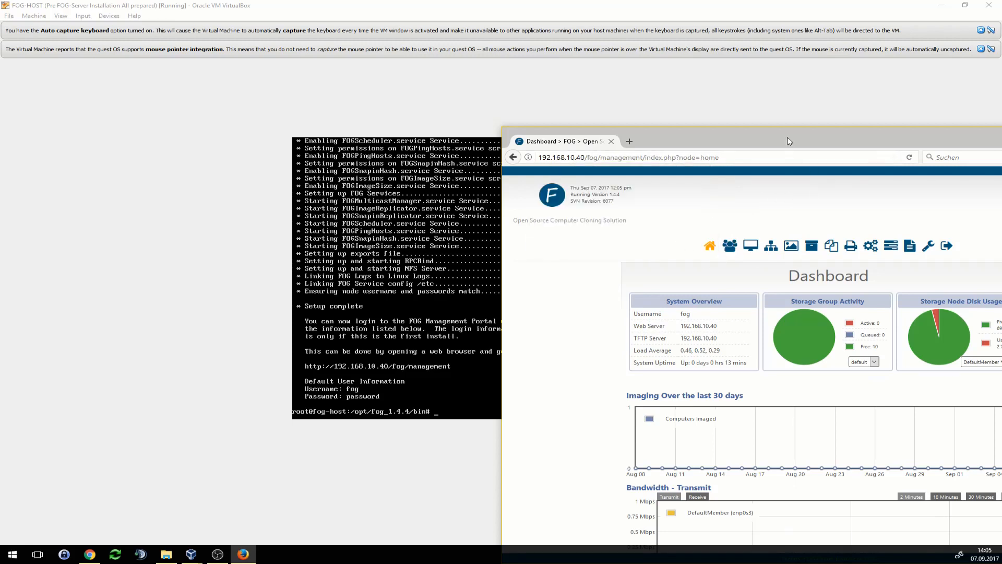
left_click_drag(788, 141, 517, 92)
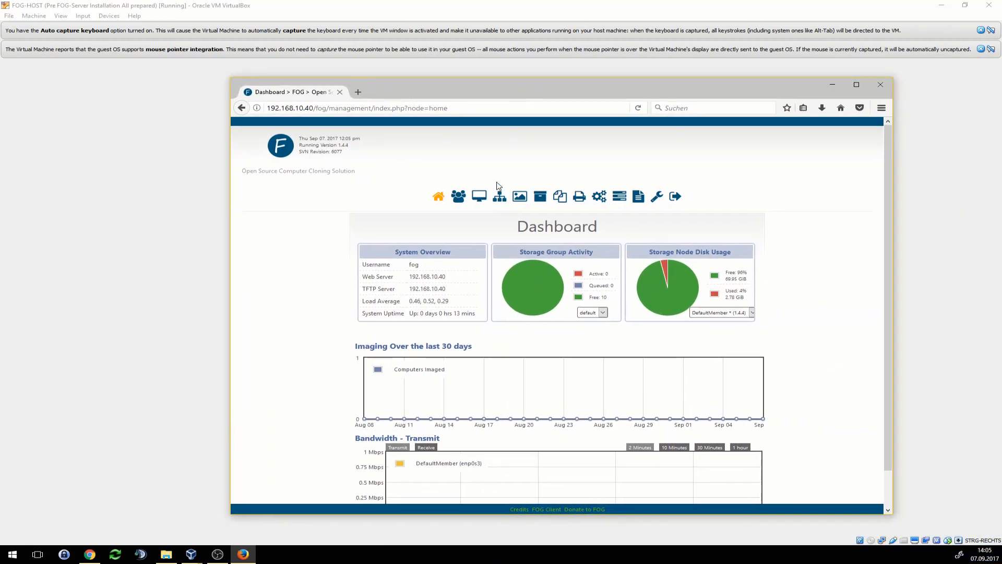
- Set a new password for the only web user via User Management, then close the browser
left_click(460, 197)
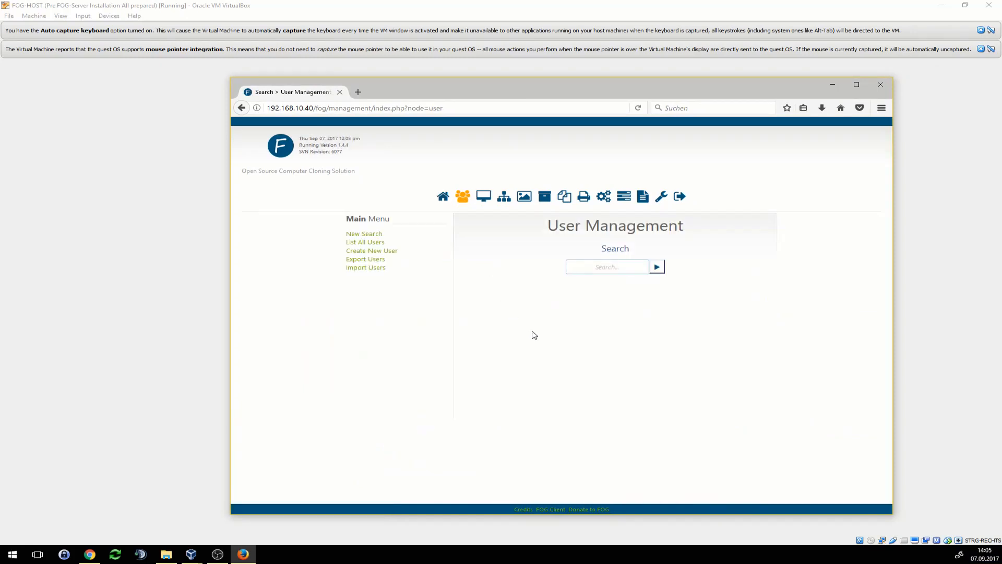
left_click(382, 242)
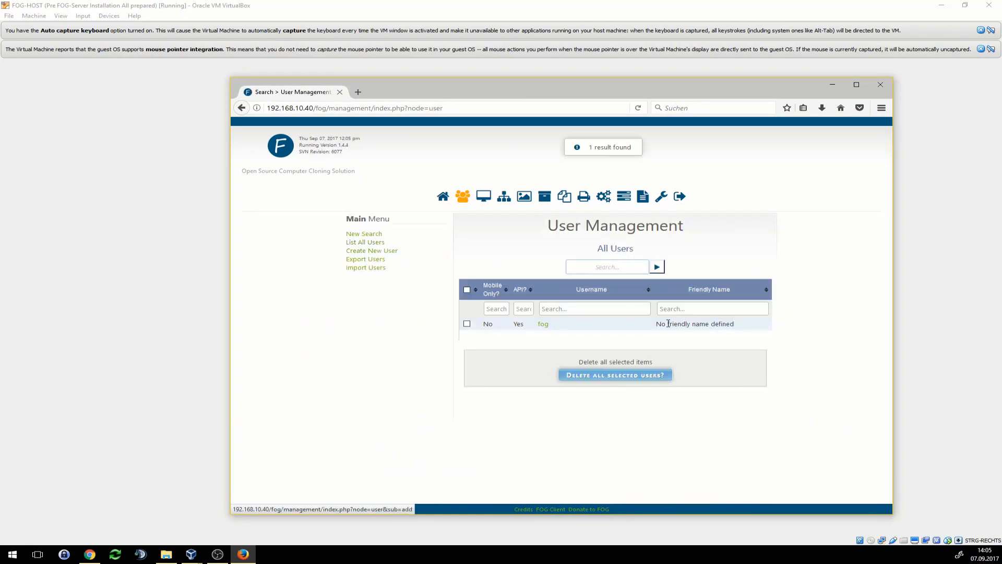
left_click(544, 325)
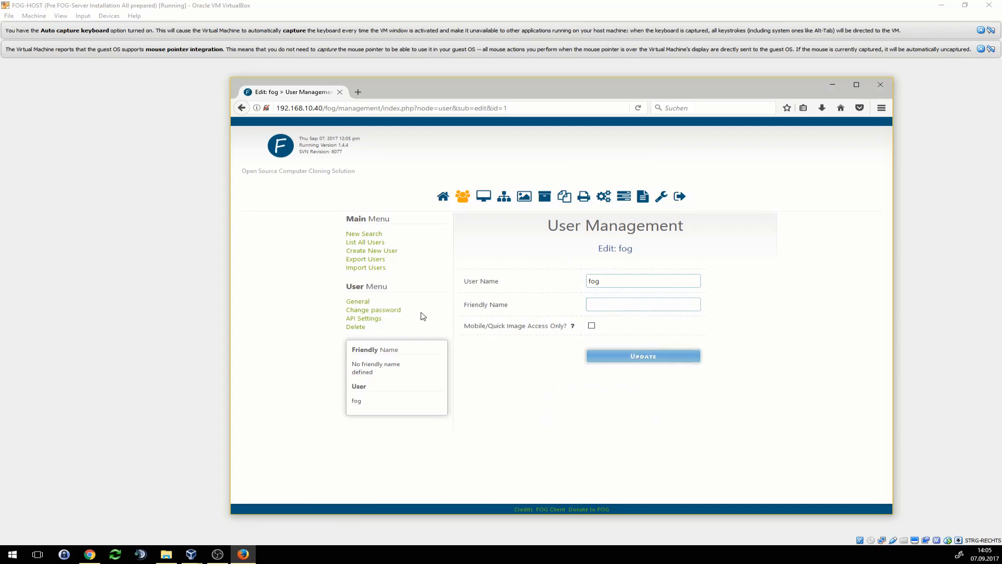
left_click(390, 311)
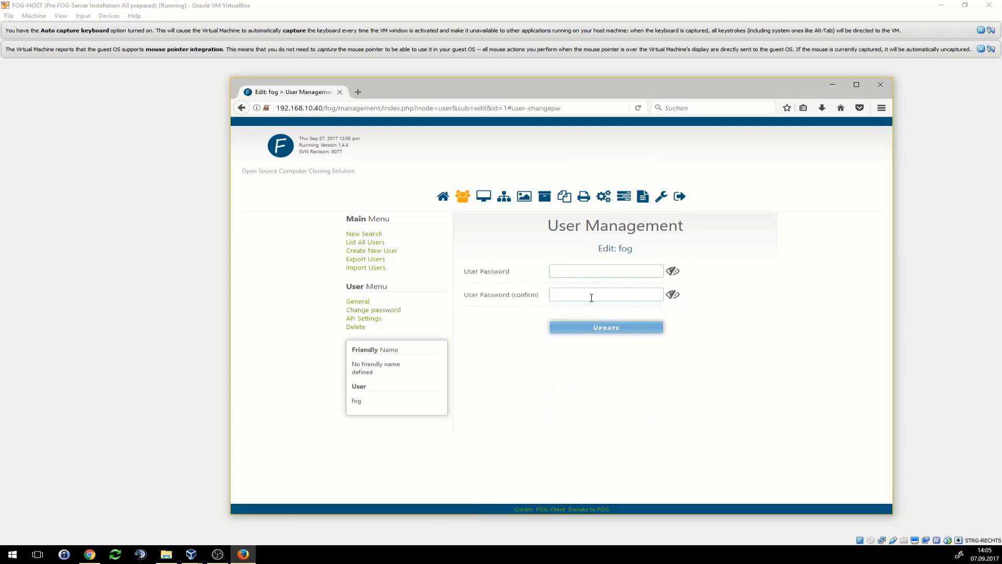
left_click(567, 271)
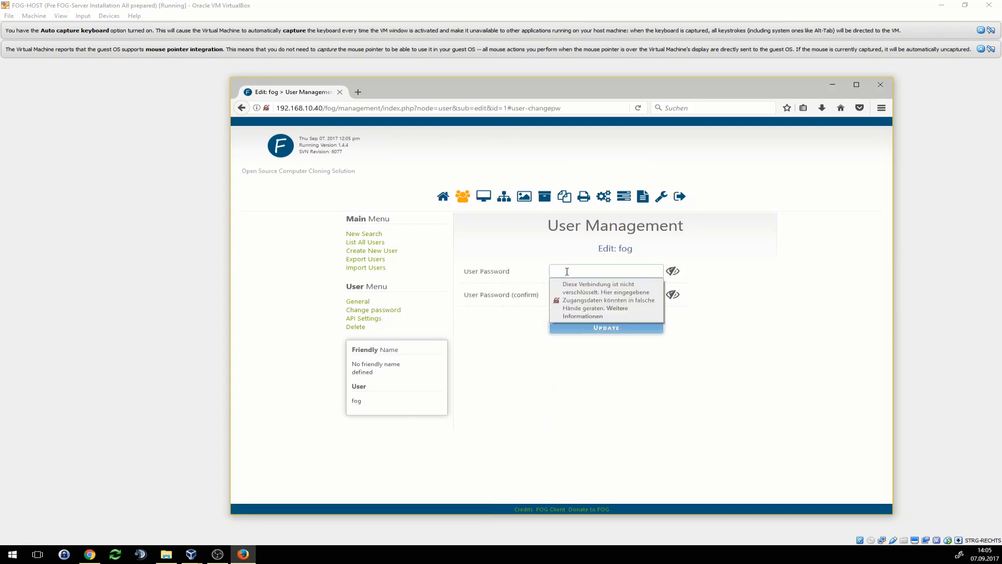
type("••••")
key("Tab")
type("•••")
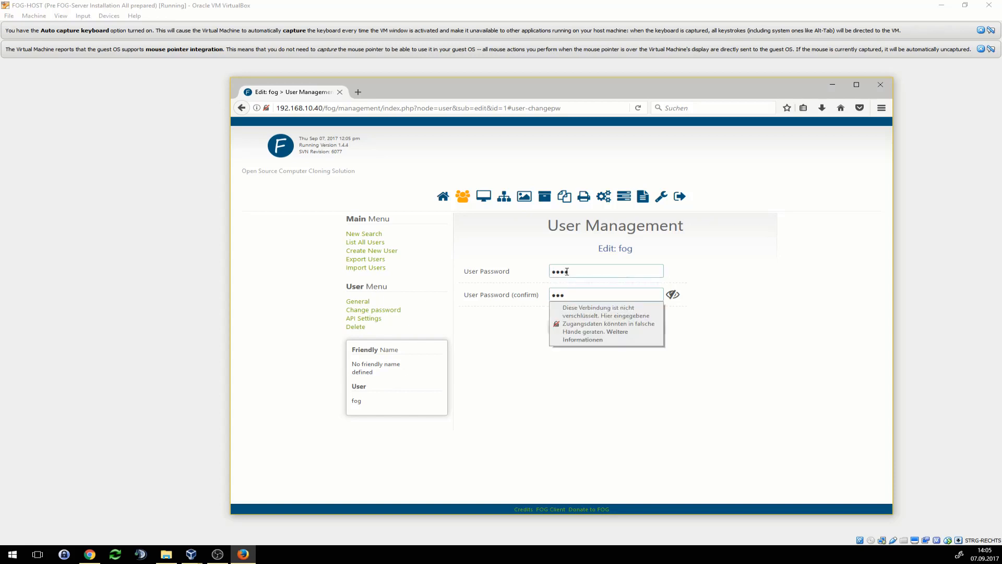
type("•")
left_click(601, 330)
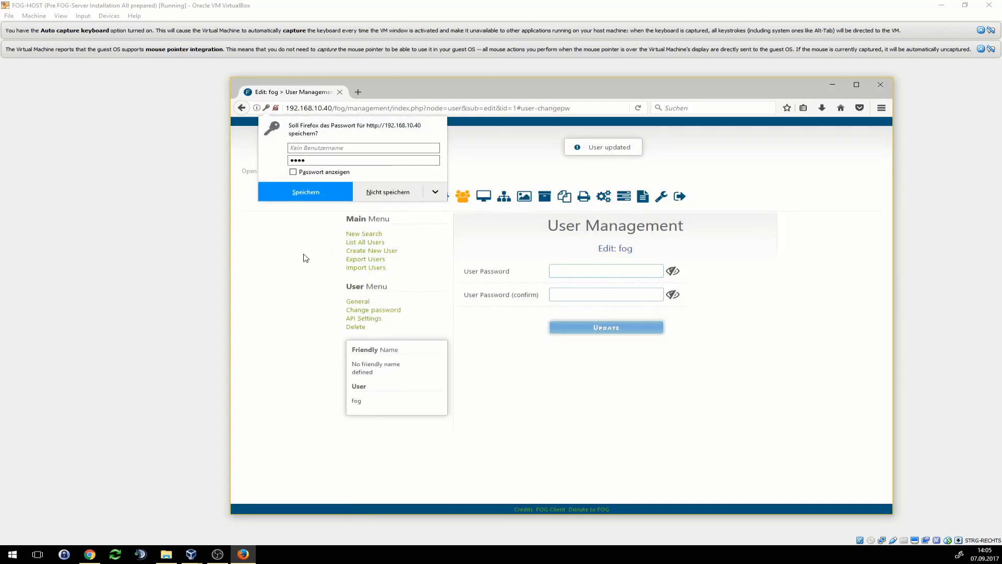
left_click(389, 192)
left_click_drag(411, 92, 357, 95)
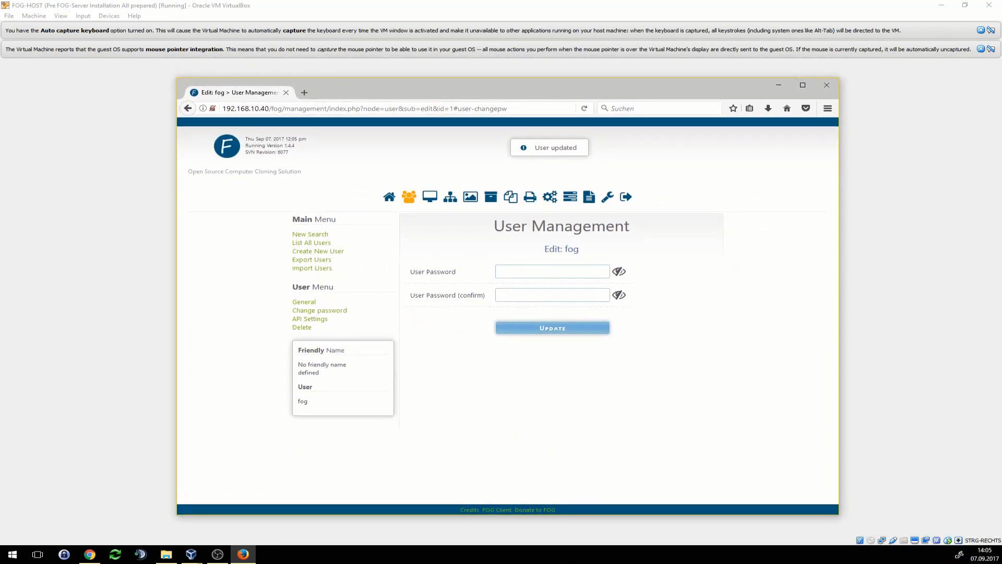
key("alt+F4")
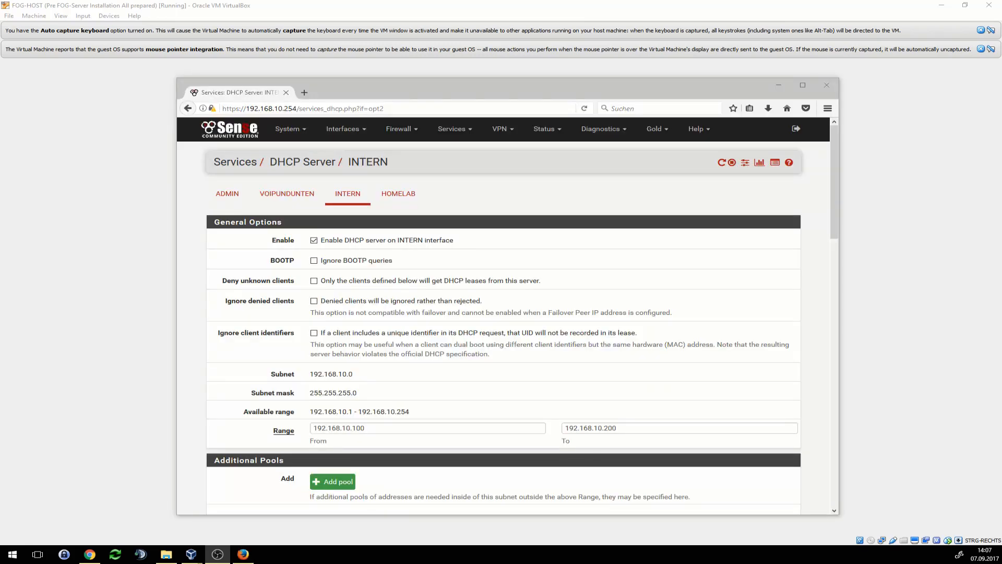
- Expand Network Booting on the INTERN DHCP server page and enable it
left_click(459, 130)
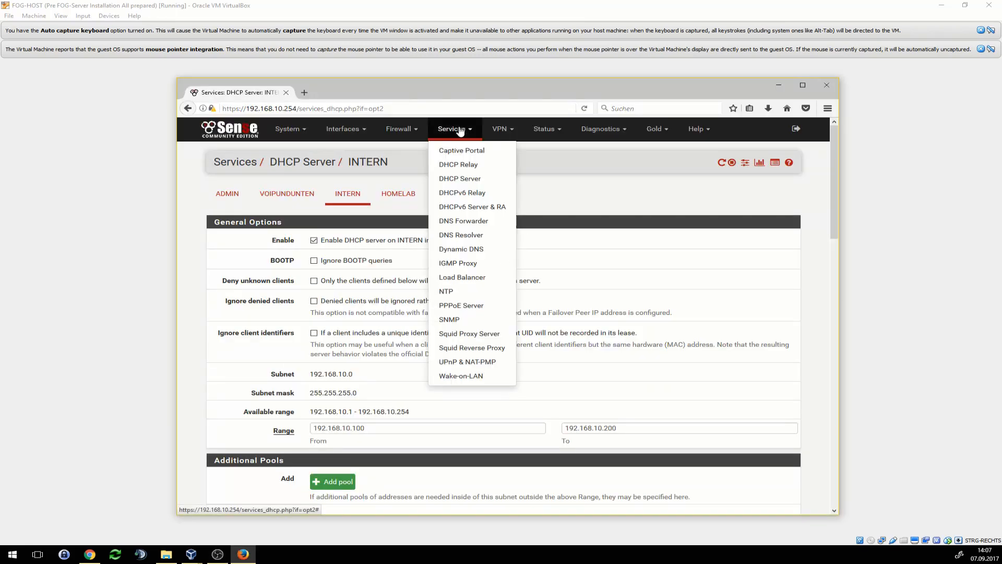
left_click(614, 214)
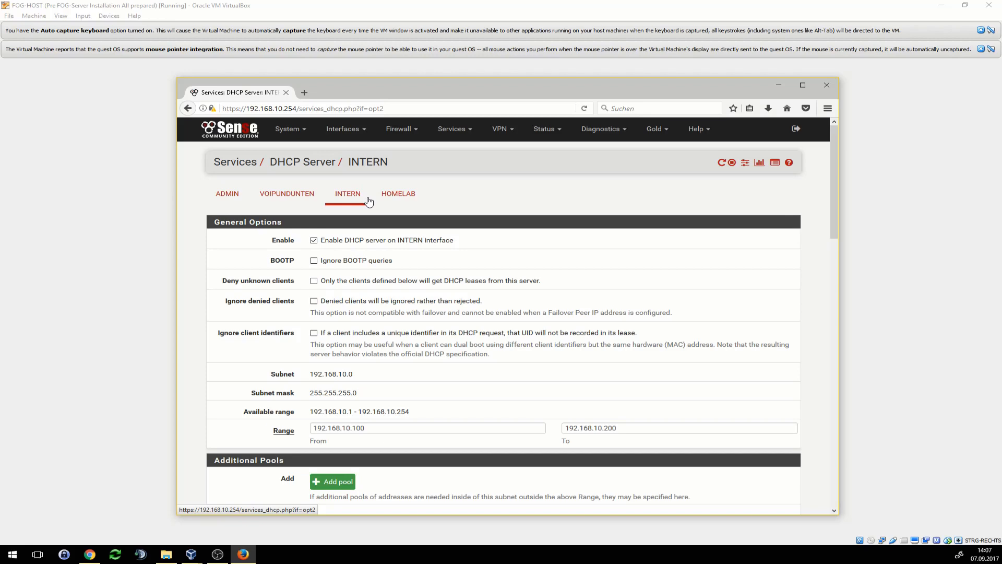
scroll(383, 298, "down", 5)
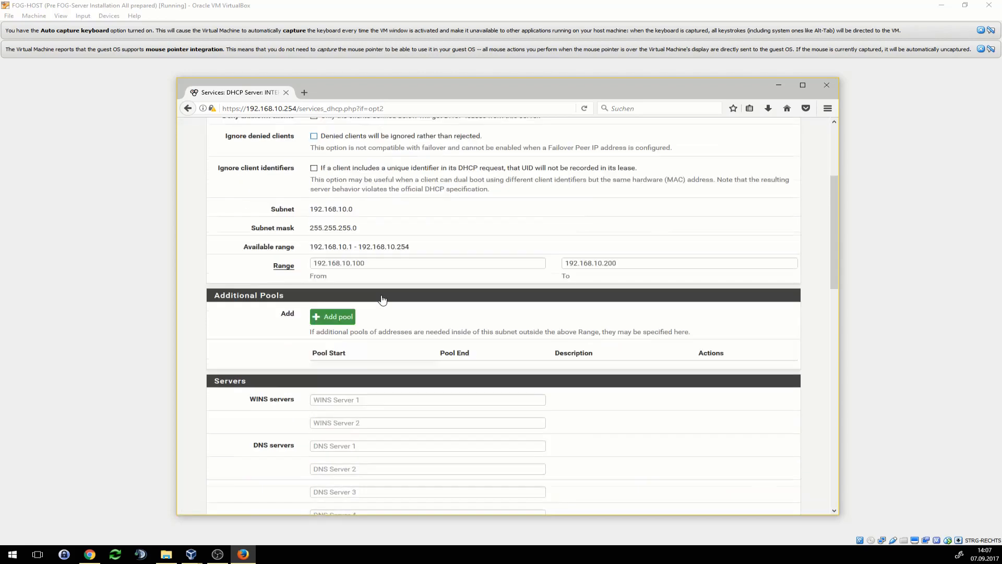
scroll(383, 300, "down", 8)
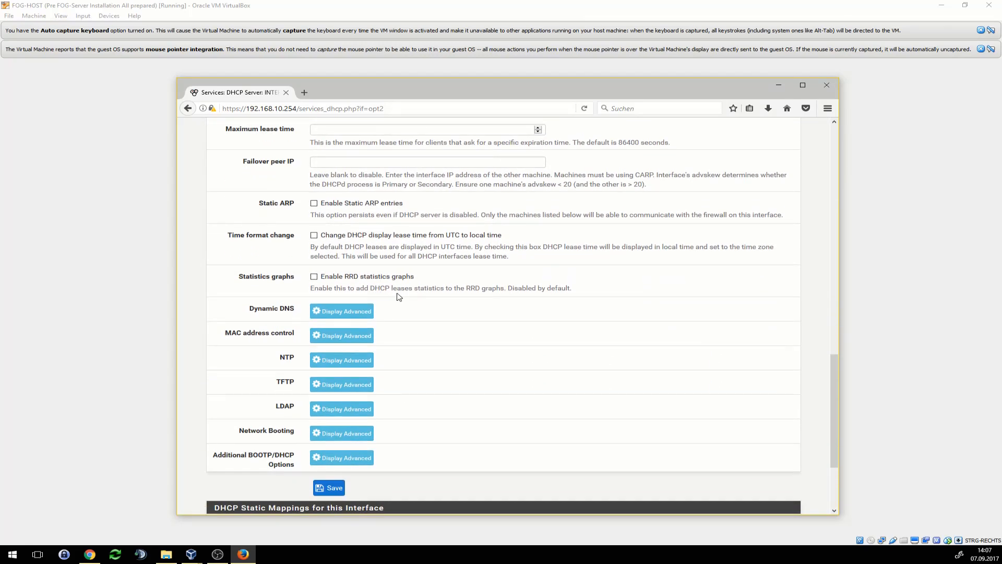
left_click(355, 438)
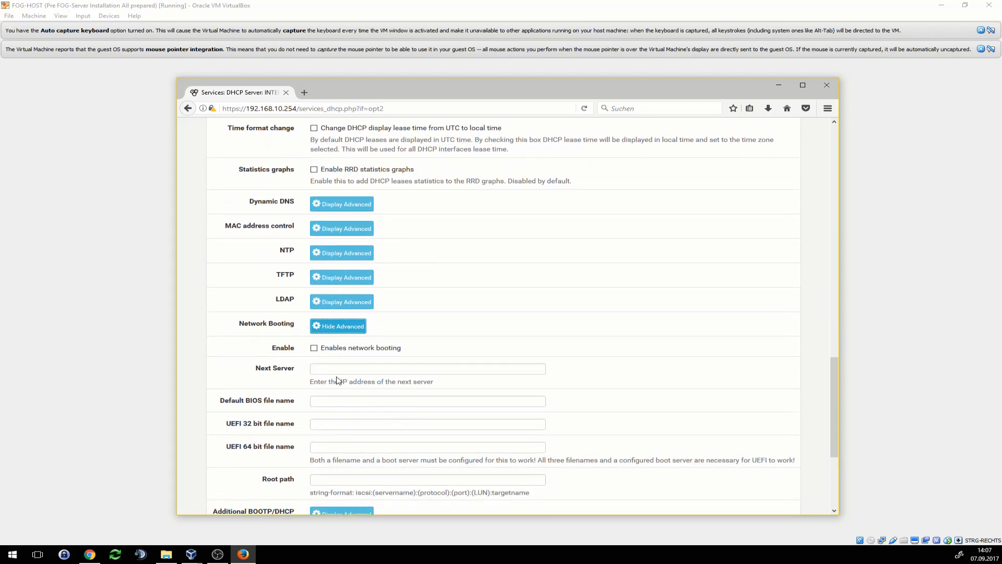
left_click(315, 350)
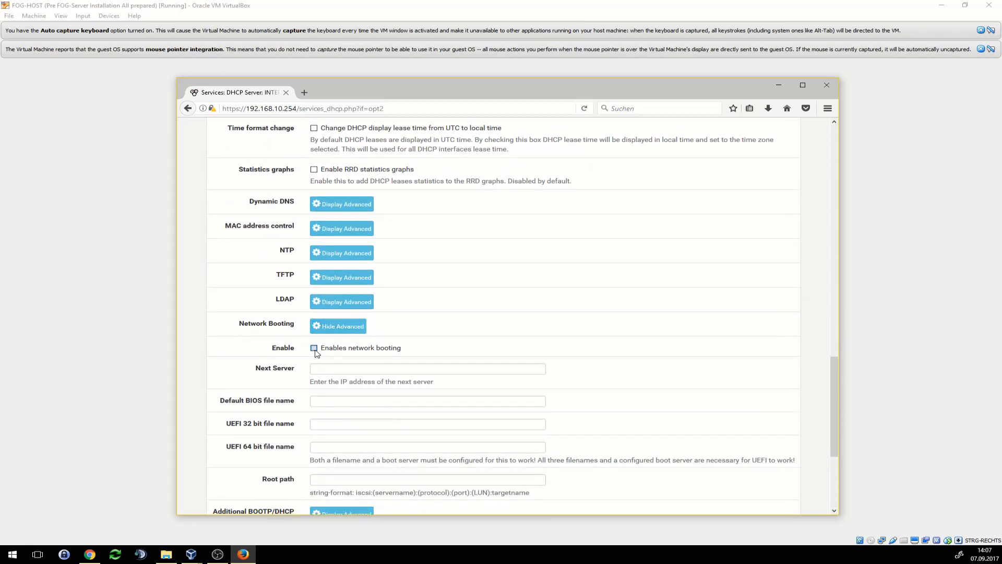
- Set next server 192.168.10.40 and default BIOS file undionly.kpxe, then return to the FOG console
left_click(339, 367)
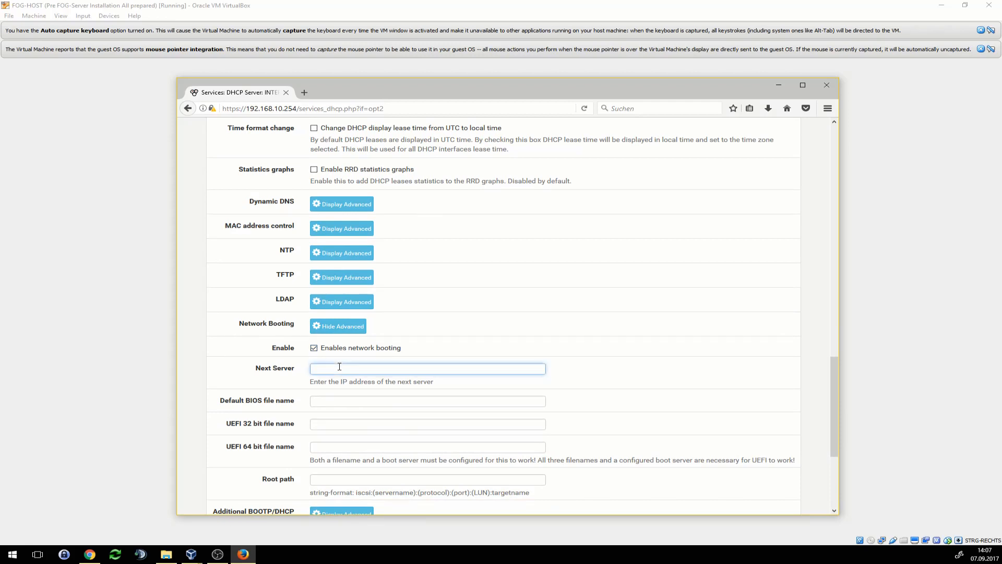
type("192.168.10.40")
left_click(350, 403)
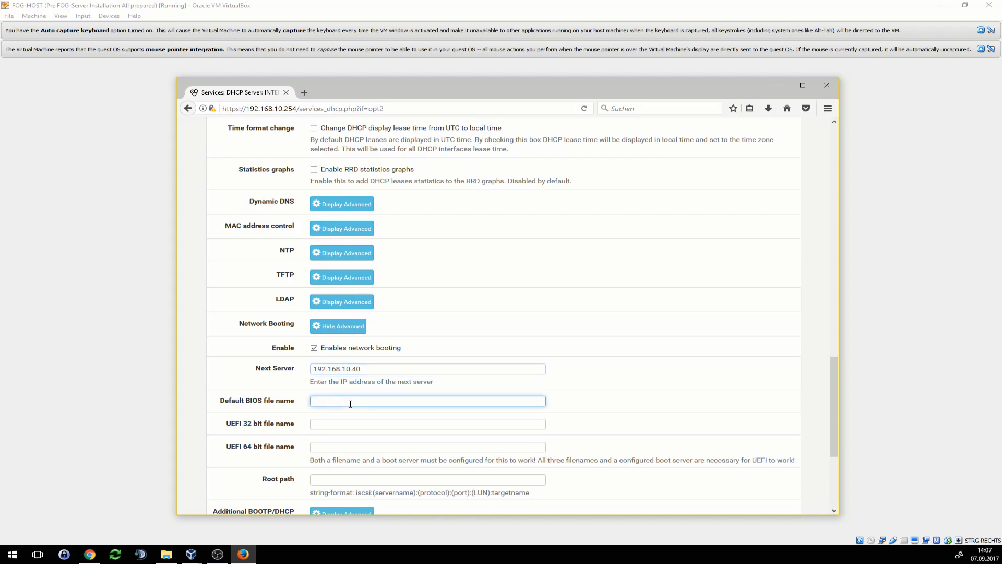
type("undionly.kpxe")
scroll(364, 404, "down", 5)
scroll(360, 412, "up", 3)
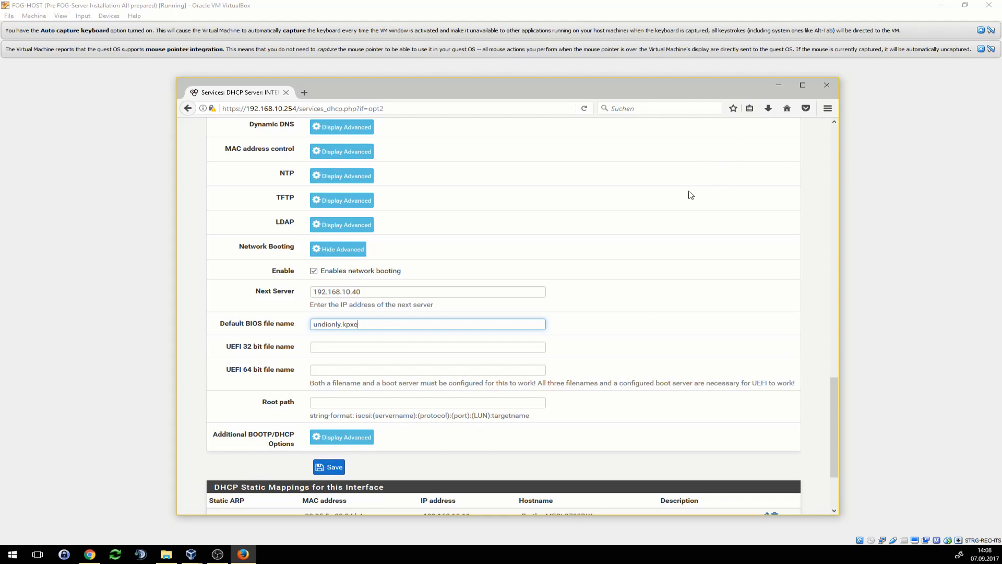
left_click(779, 85)
key("alt+Tab")
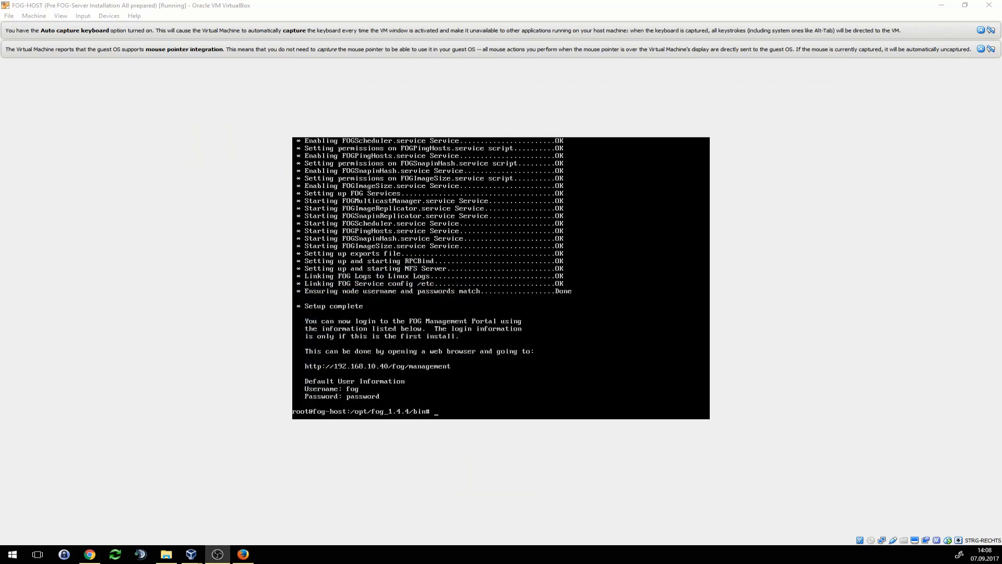